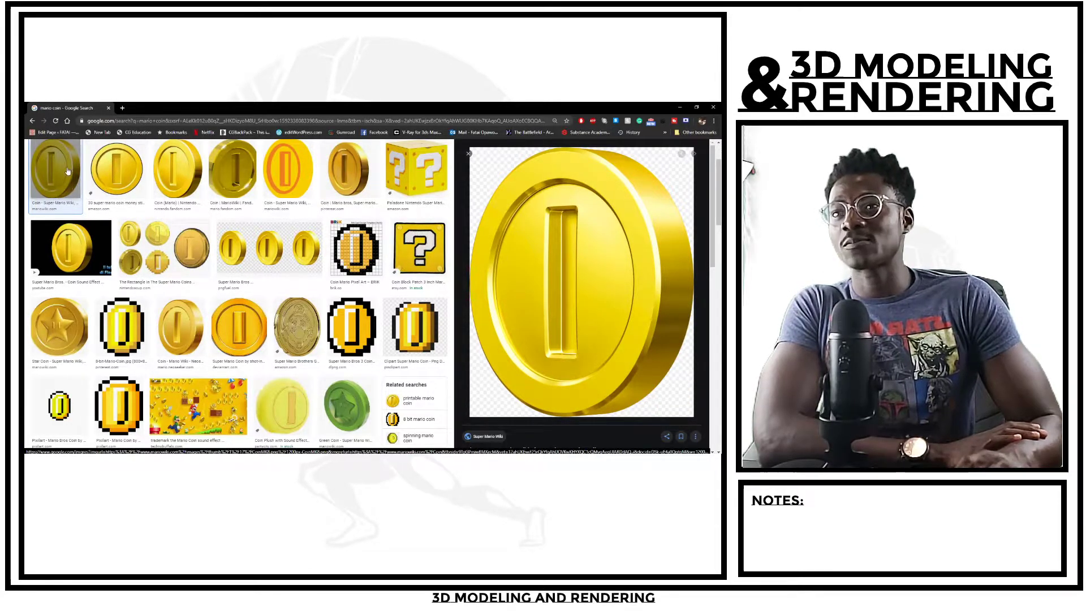
Preview the front-facing Super Mario coin sticker image and limit the mario coin image results to the Large size
left_click(129, 170)
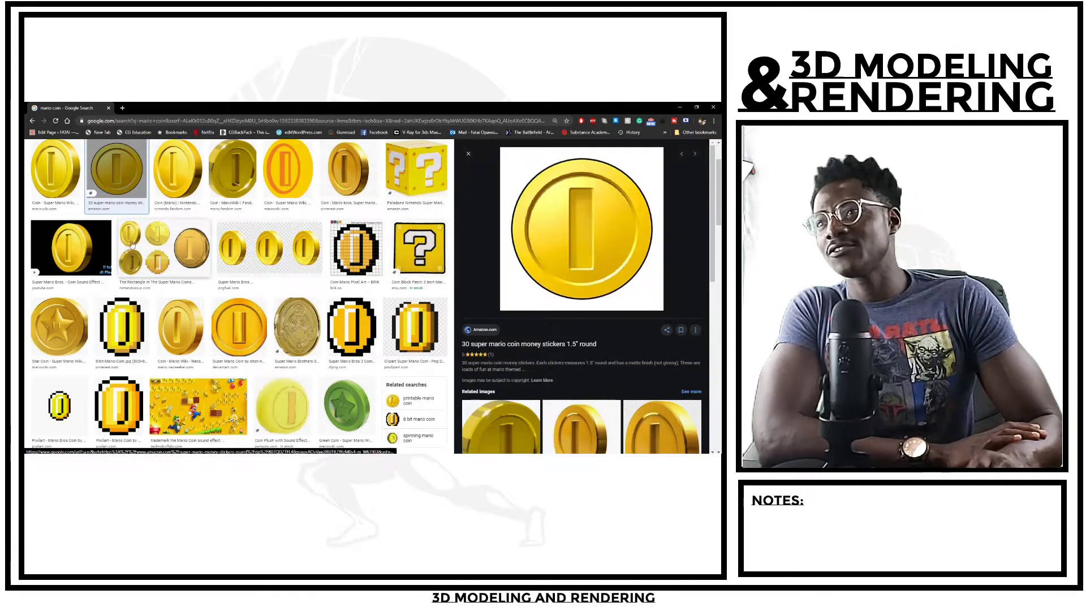
scroll(302, 319, "up", 2)
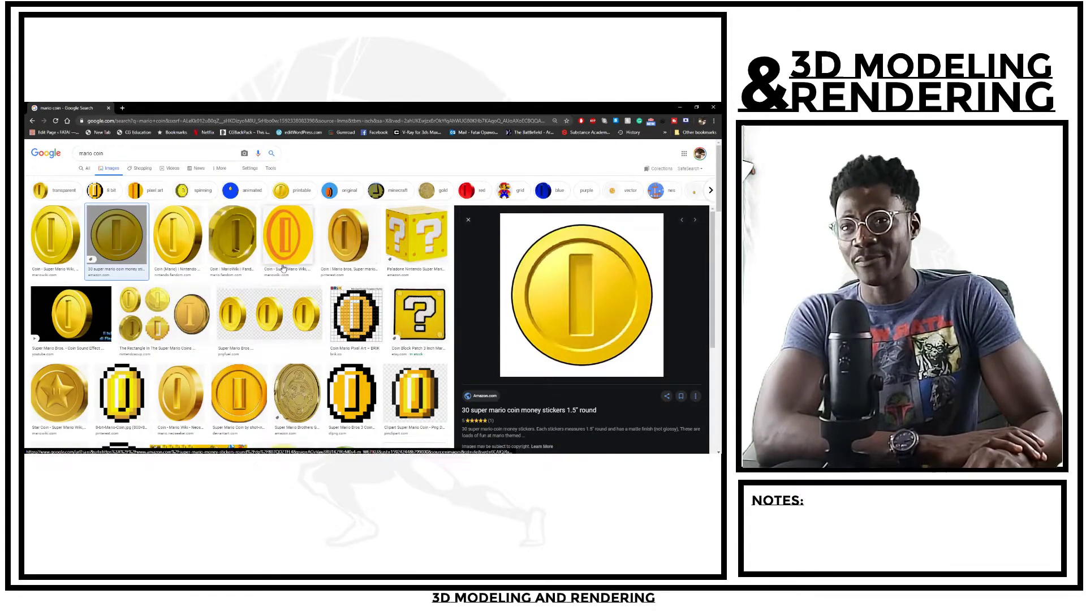
left_click(271, 168)
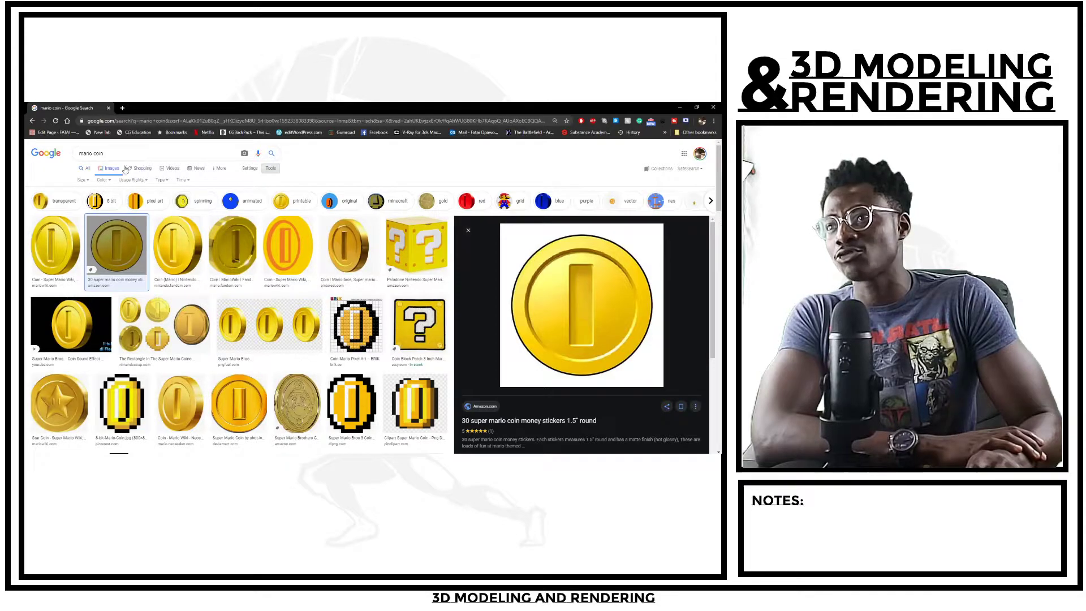
left_click(83, 180)
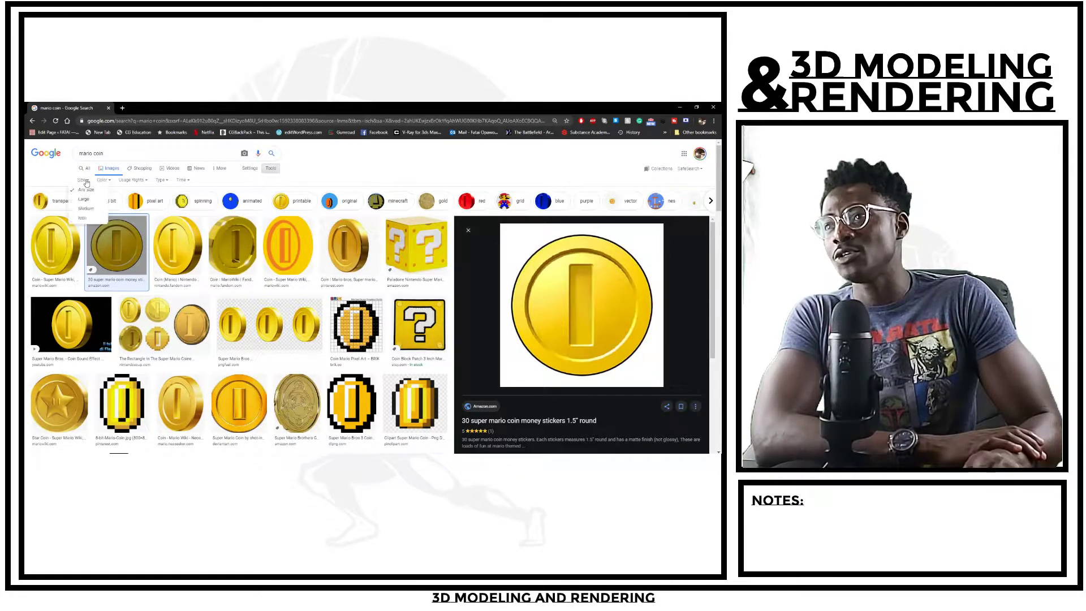
left_click(103, 180)
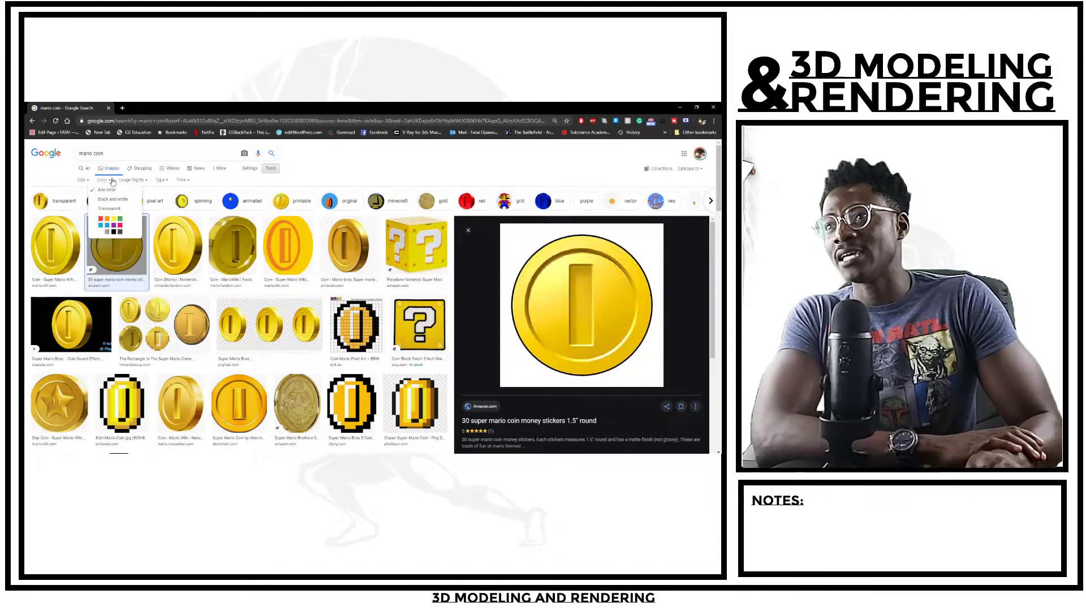
left_click(139, 180)
left_click(164, 180)
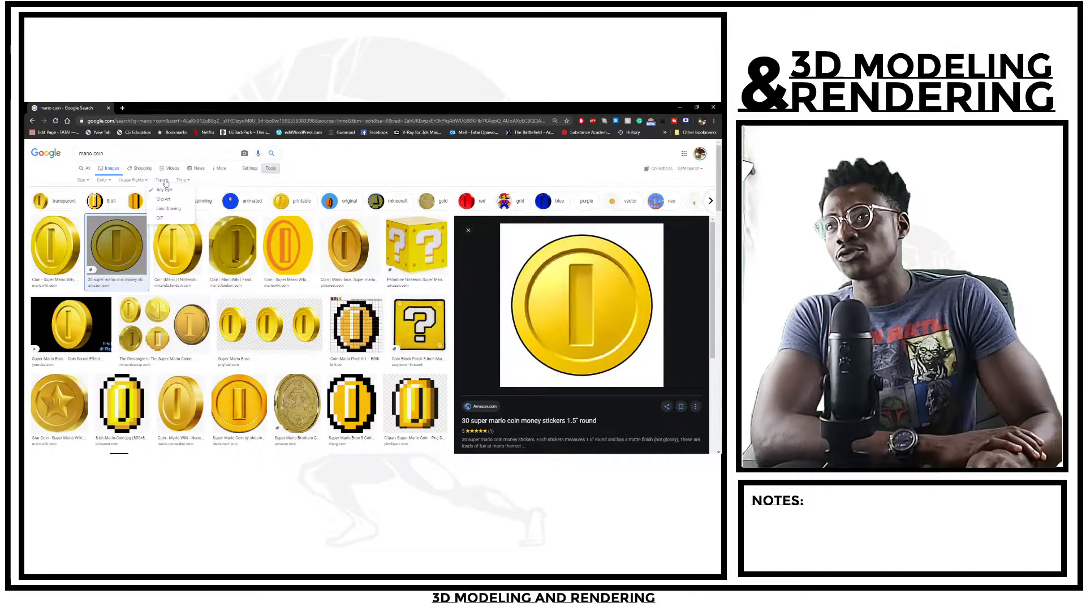
left_click(183, 181)
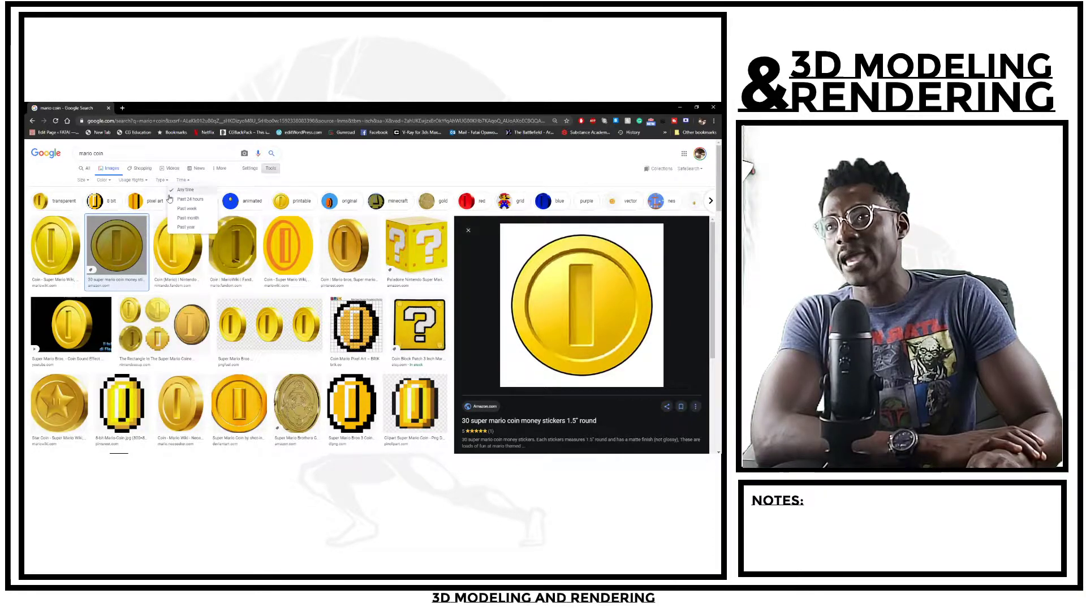
left_click(83, 182)
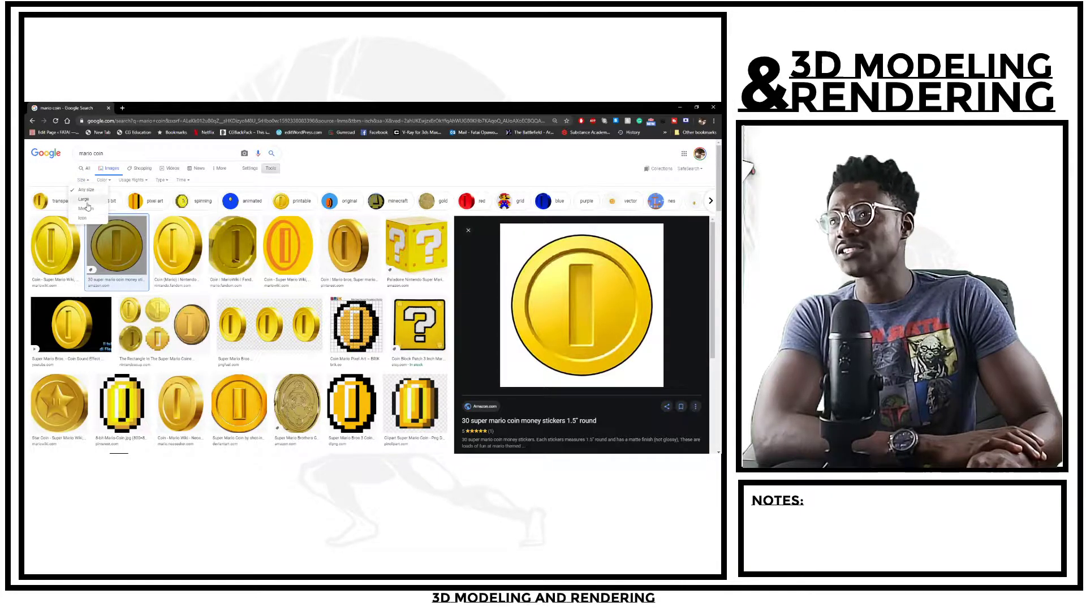
left_click(83, 199)
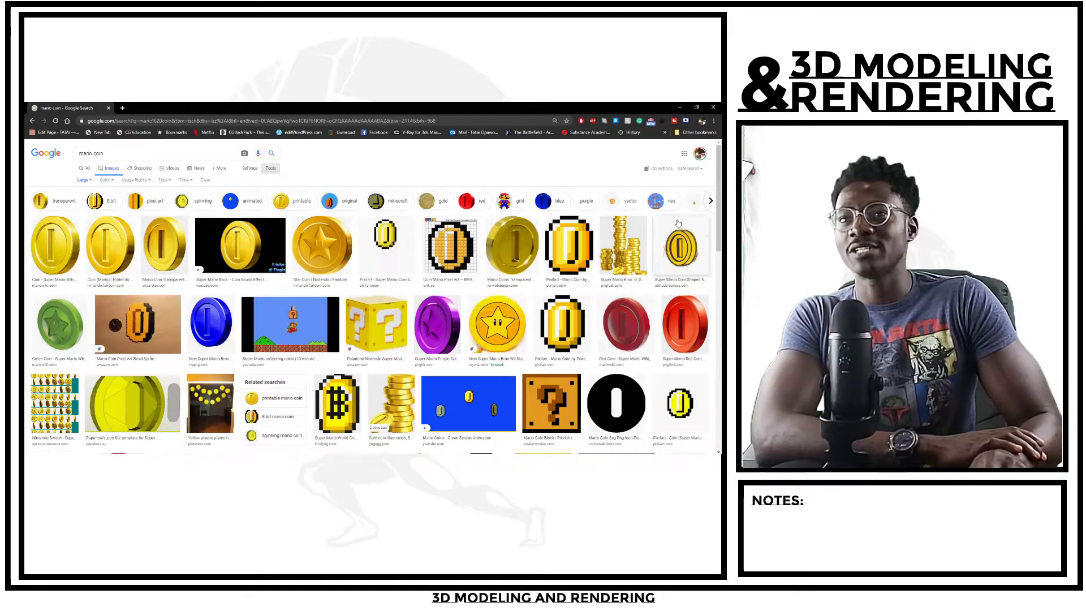
left_click(490, 382)
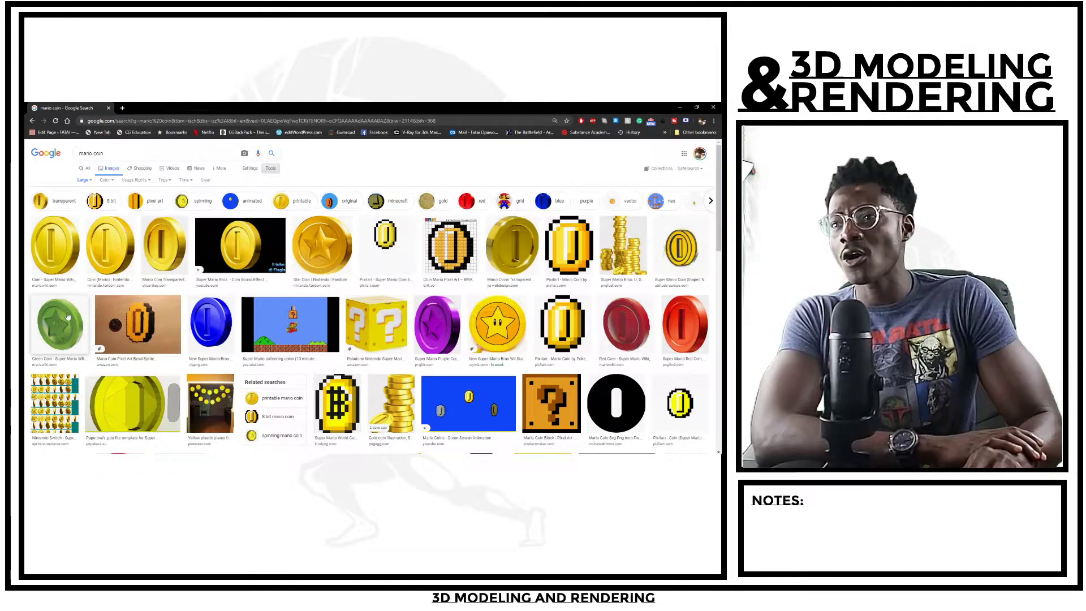
left_click(107, 153)
triple_click(108, 154)
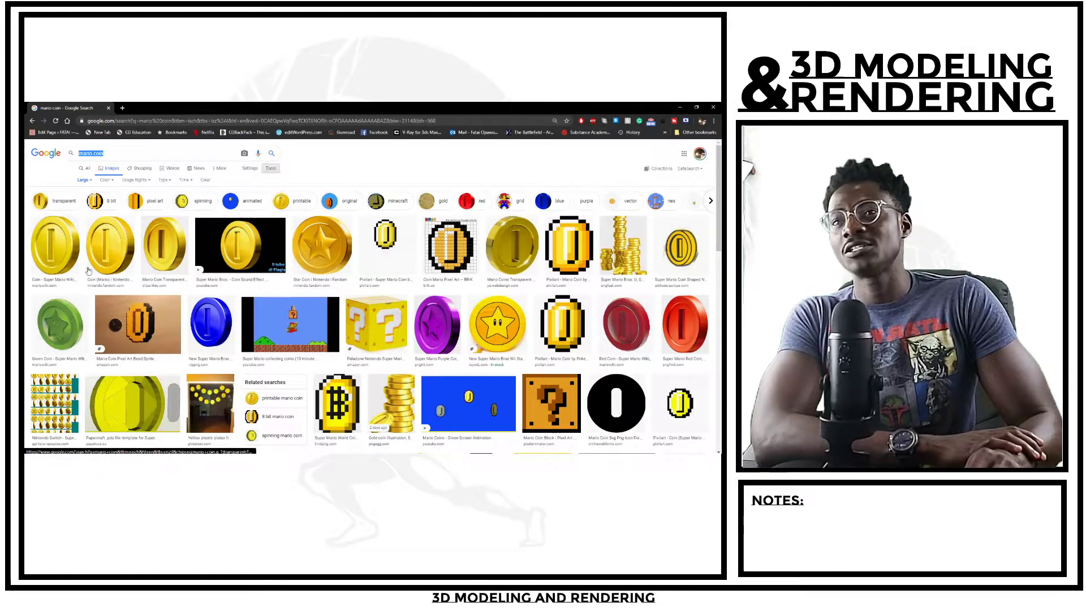
left_click(457, 162)
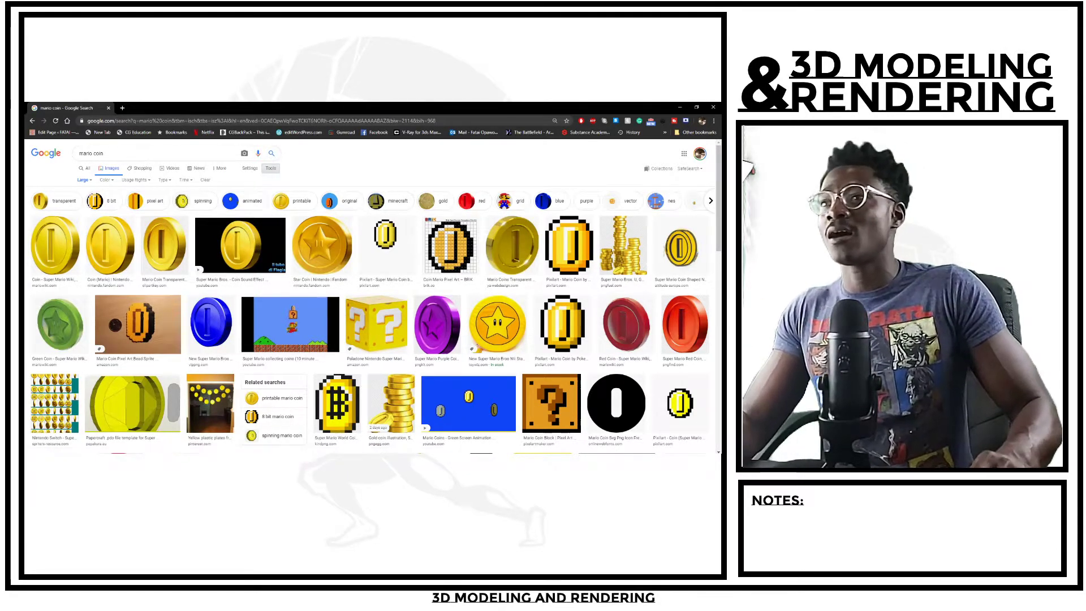
Open textures.com in a new browser tab and look through its material and photo texture categories
left_click(120, 107)
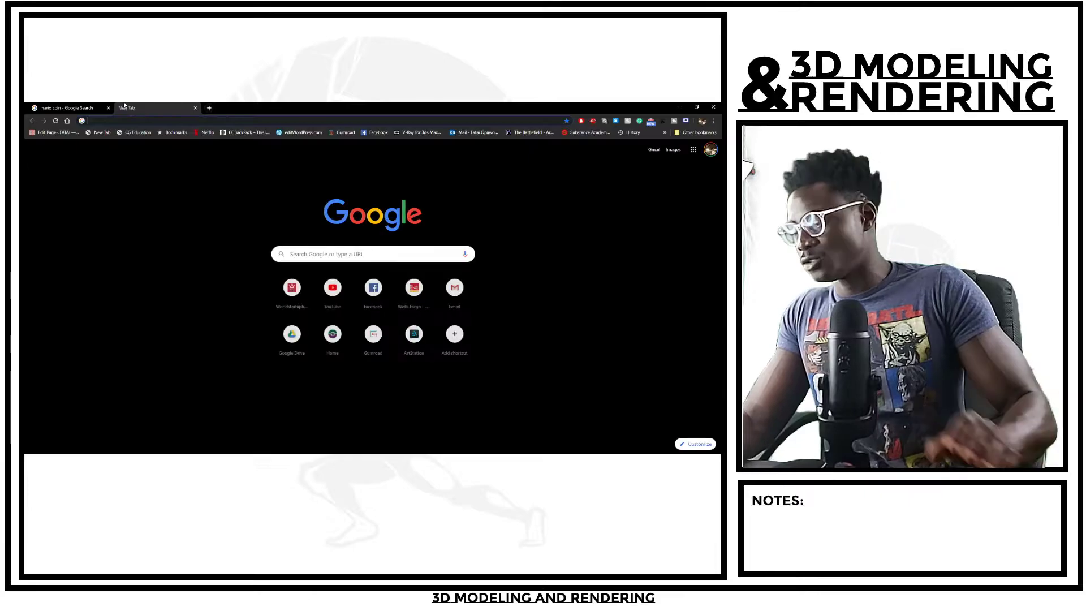
type("text")
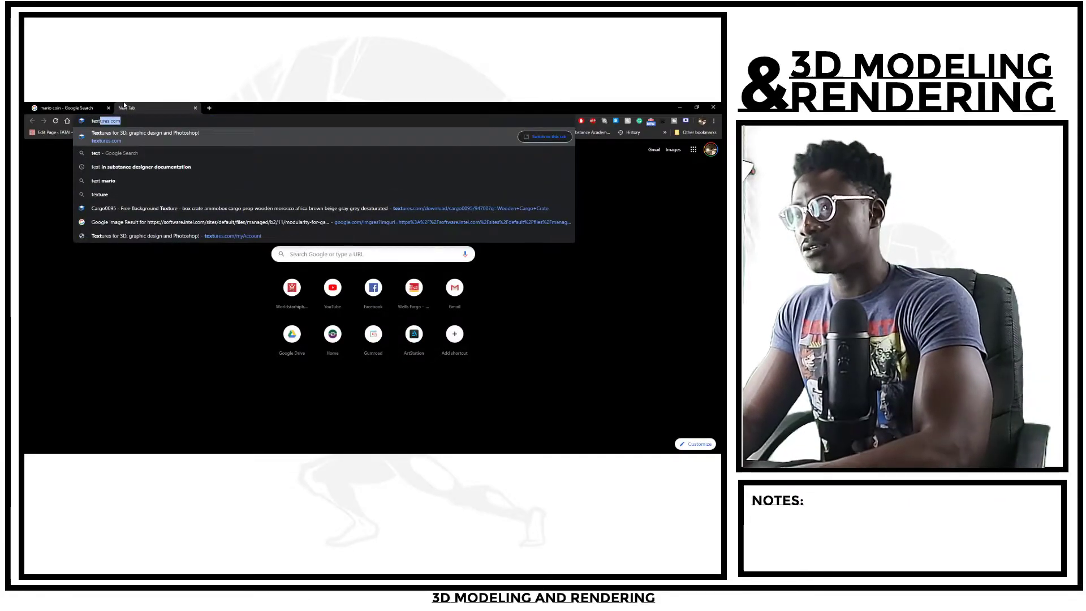
key("Return")
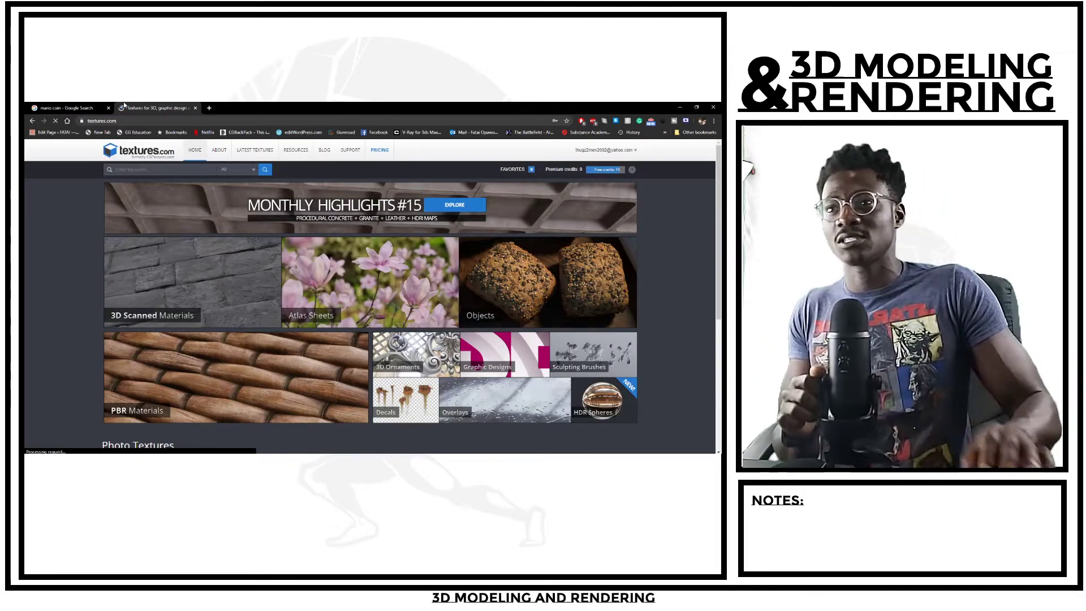
scroll(262, 258, "down", 2)
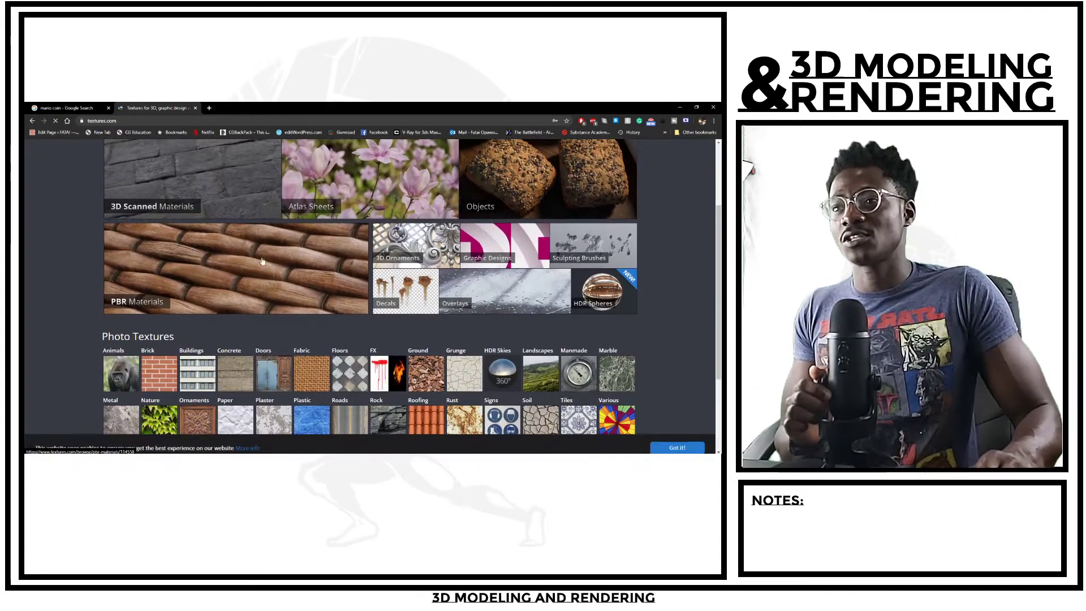
scroll(261, 257, "down", 2)
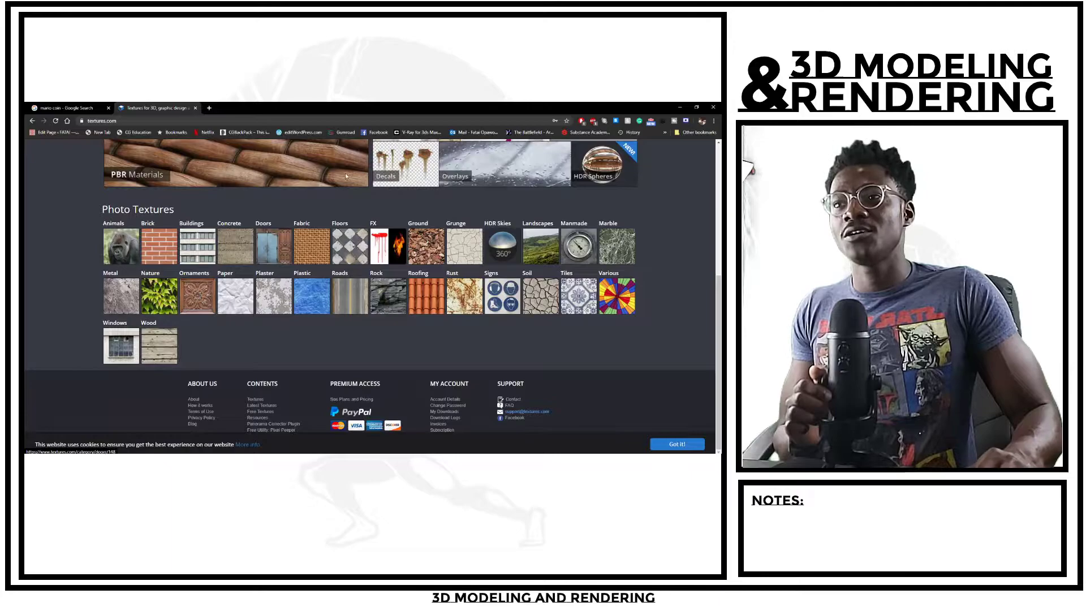
scroll(567, 275, "up", 4)
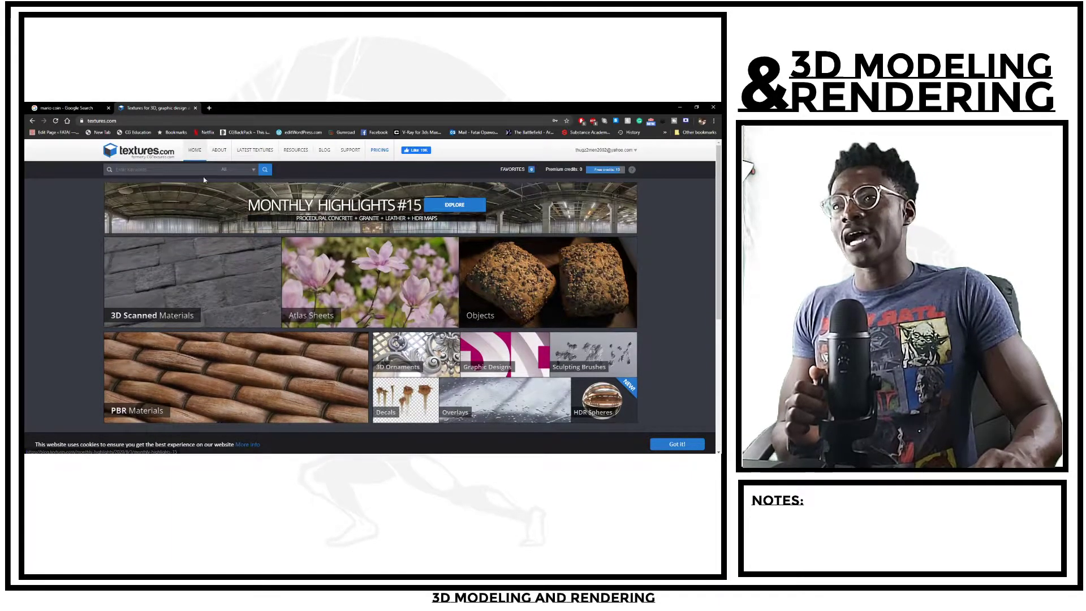
Return to the mario coin image results and browse them for a suitable coin reference
left_click(72, 108)
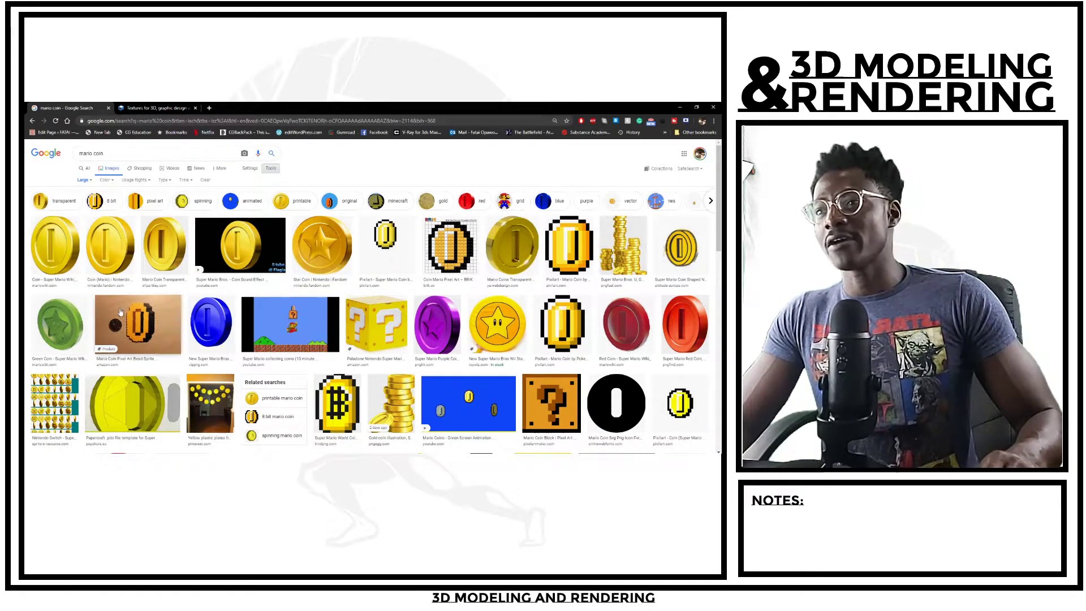
scroll(250, 307, "down", 2)
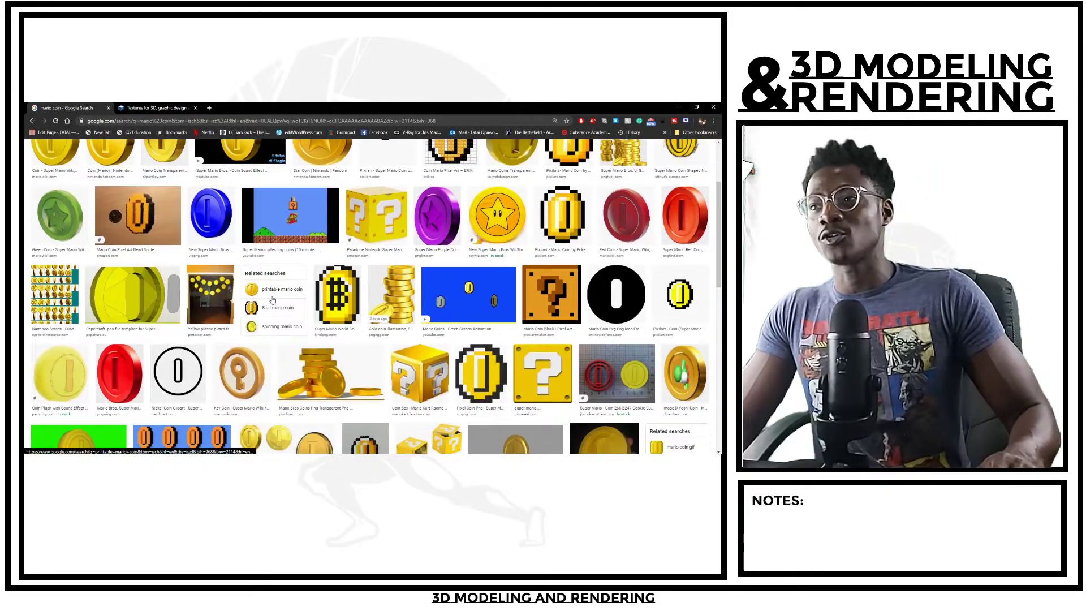
scroll(269, 300, "down", 5)
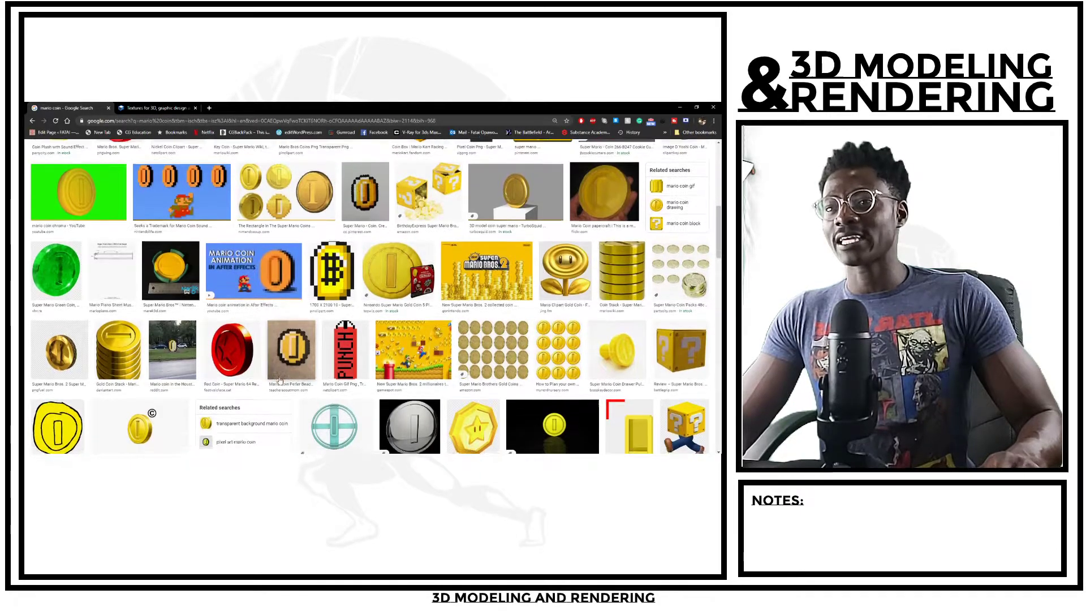
scroll(277, 399, "down", 1)
scroll(292, 400, "up", 6)
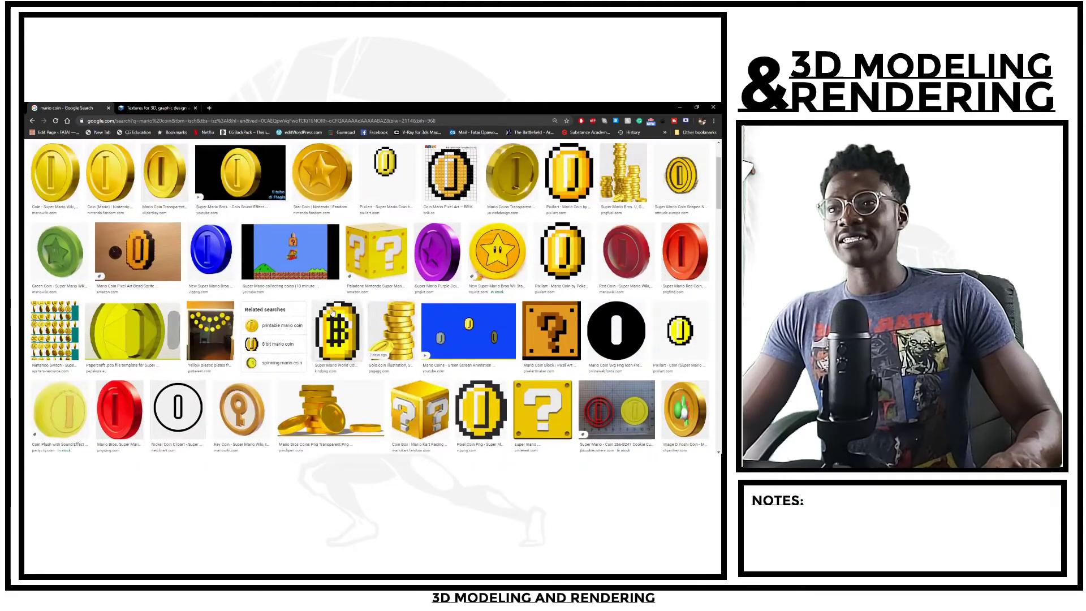
scroll(384, 316, "up", 1)
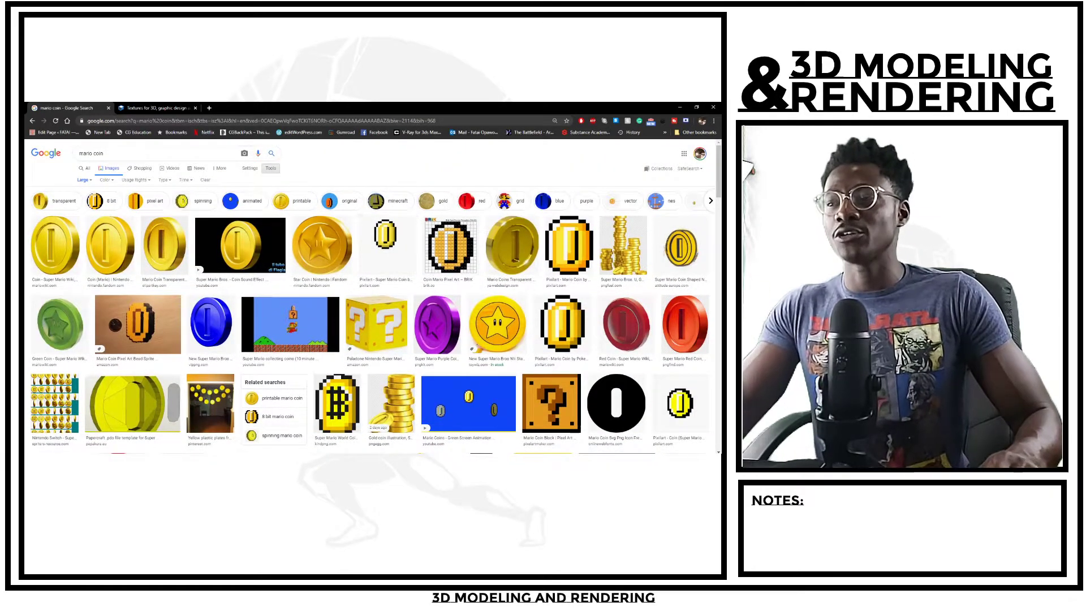
Open the Super Mario Wiki gold coin image in the preview and start saving it to disk
left_click(55, 244)
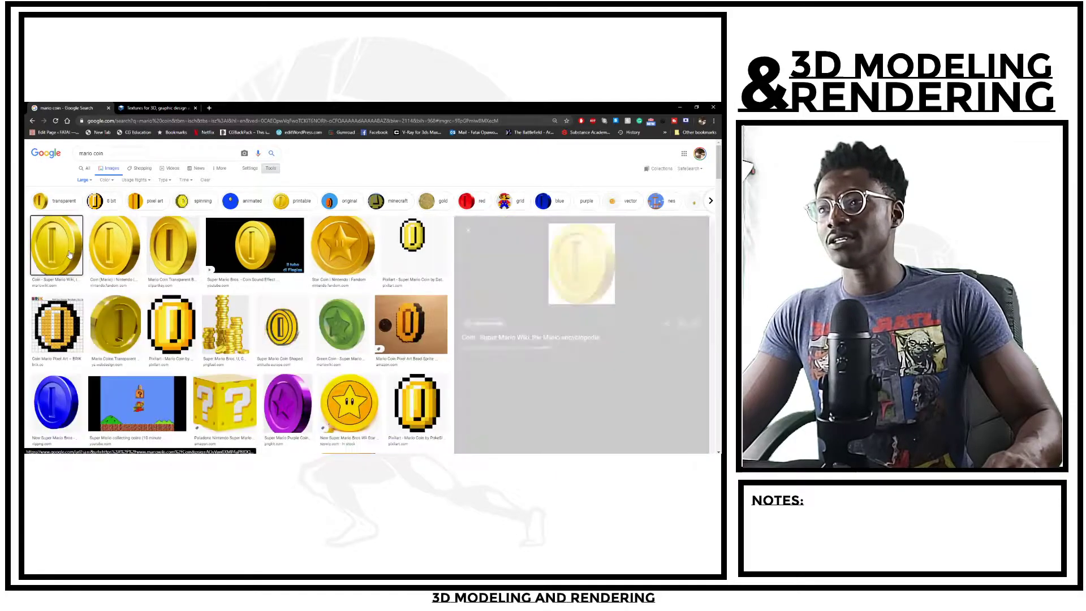
right_click(554, 234)
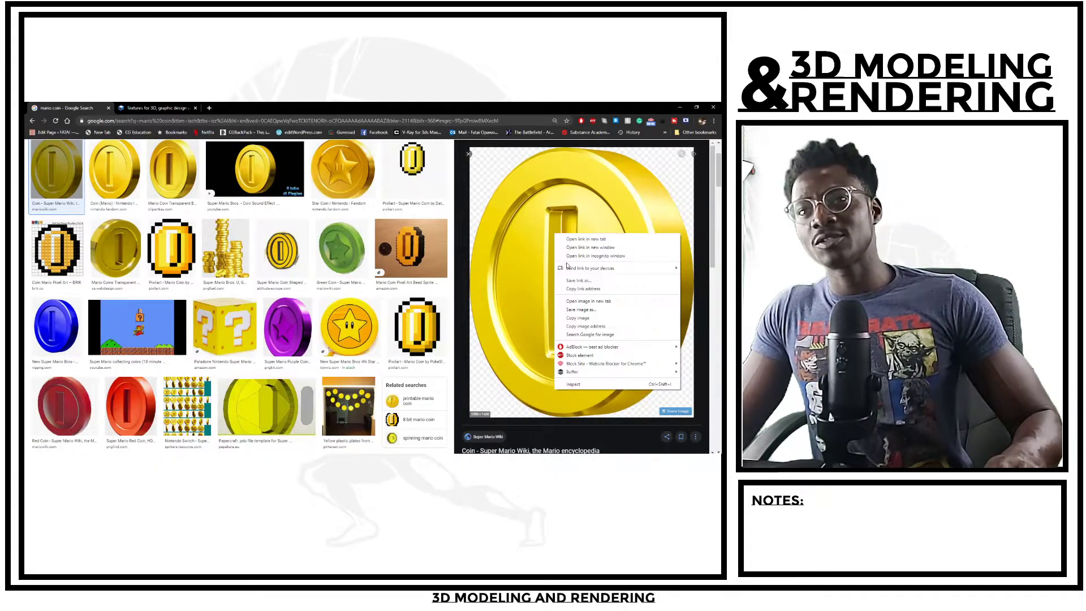
left_click(581, 310)
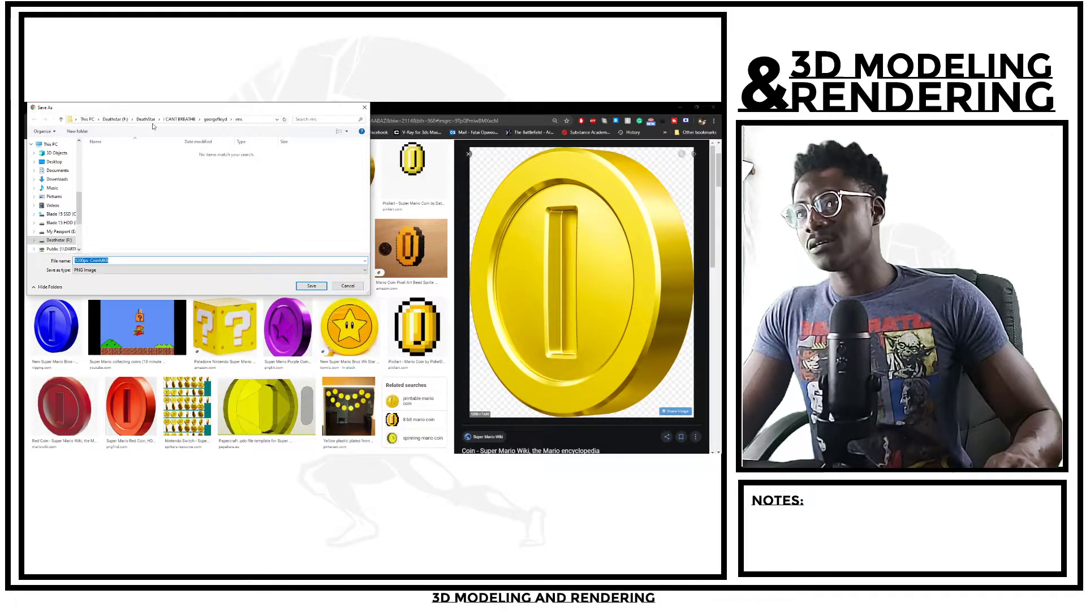
Create a new folder named coin_model on the Desktop for the saved image
left_click(109, 162)
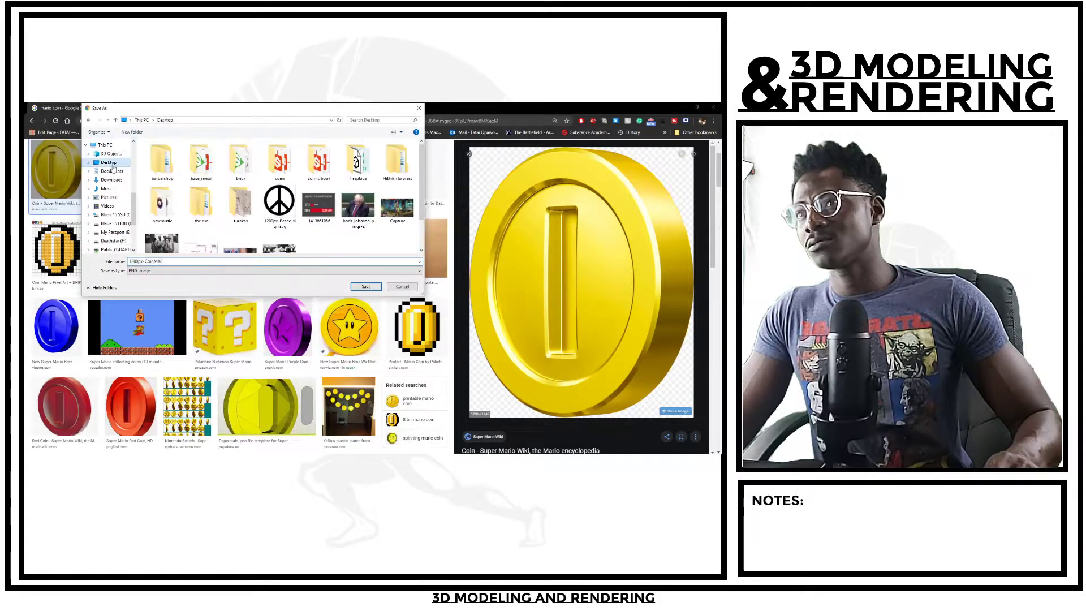
left_click(131, 132)
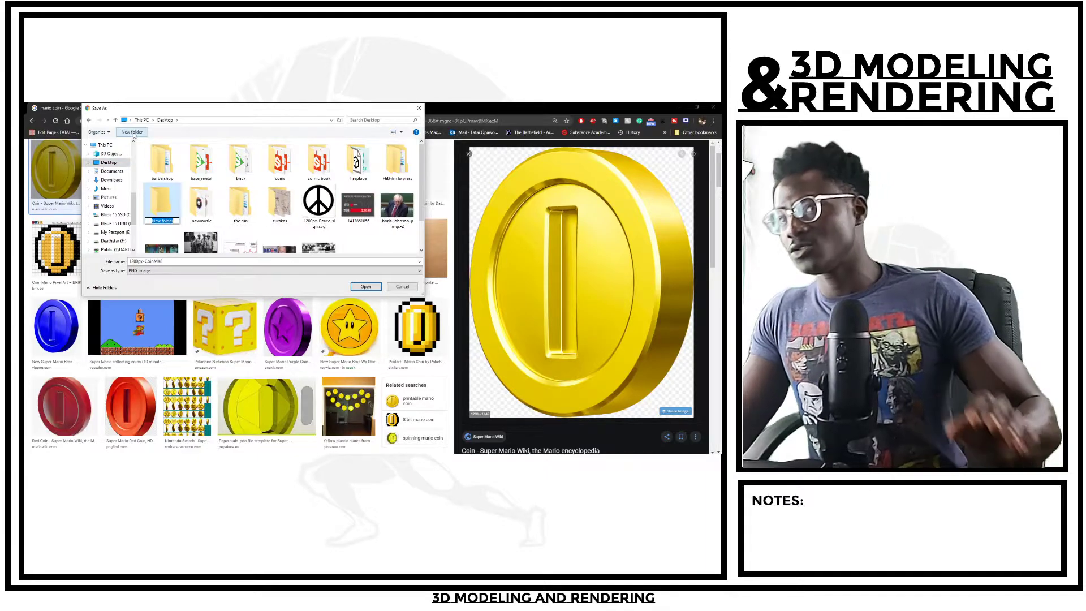
type("c")
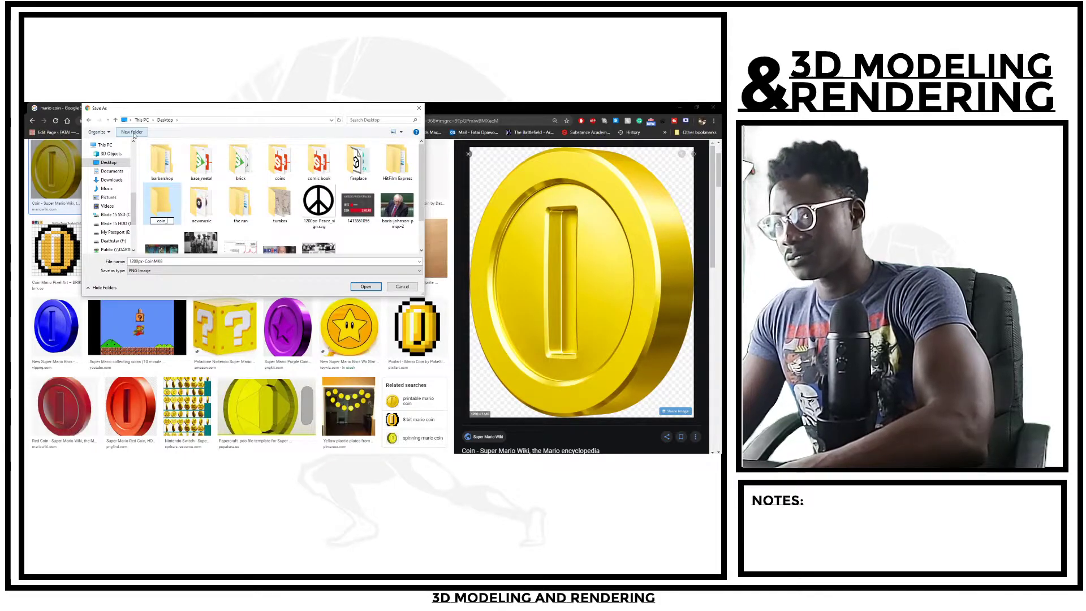
type("oin")
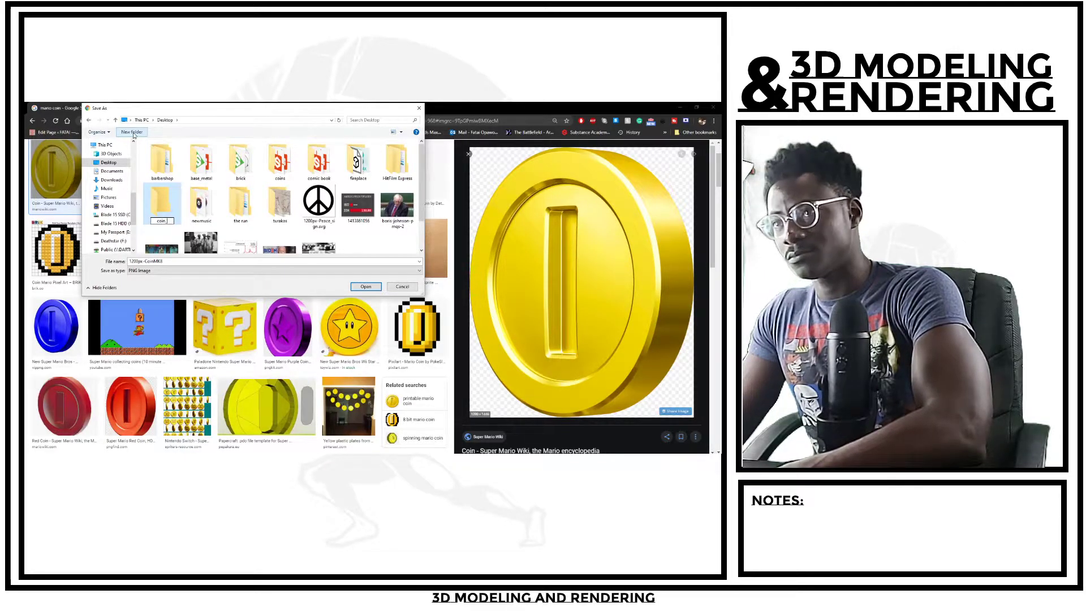
type("_model")
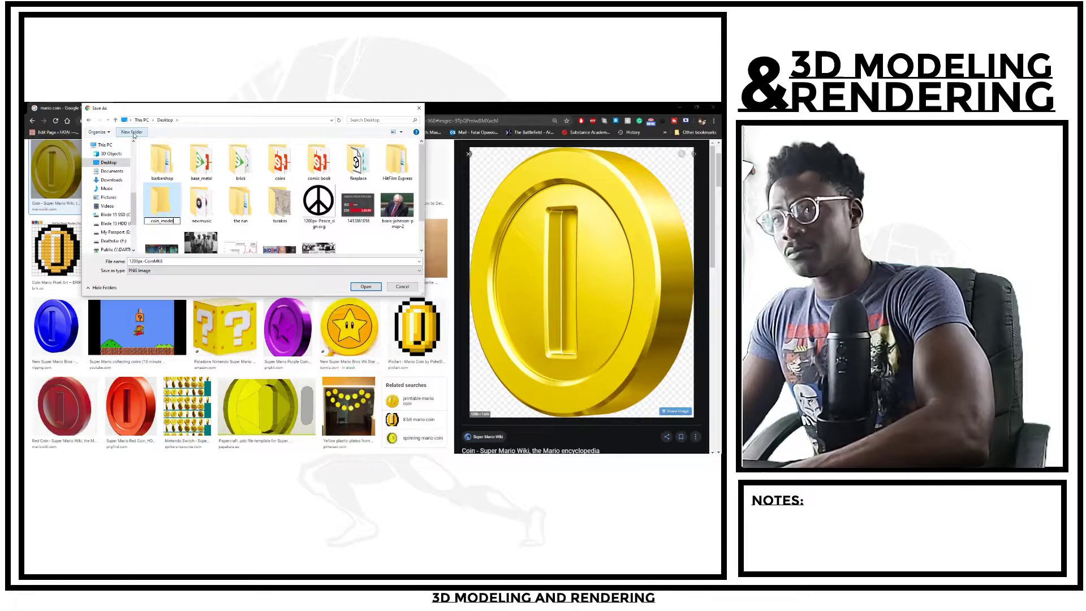
key("Return")
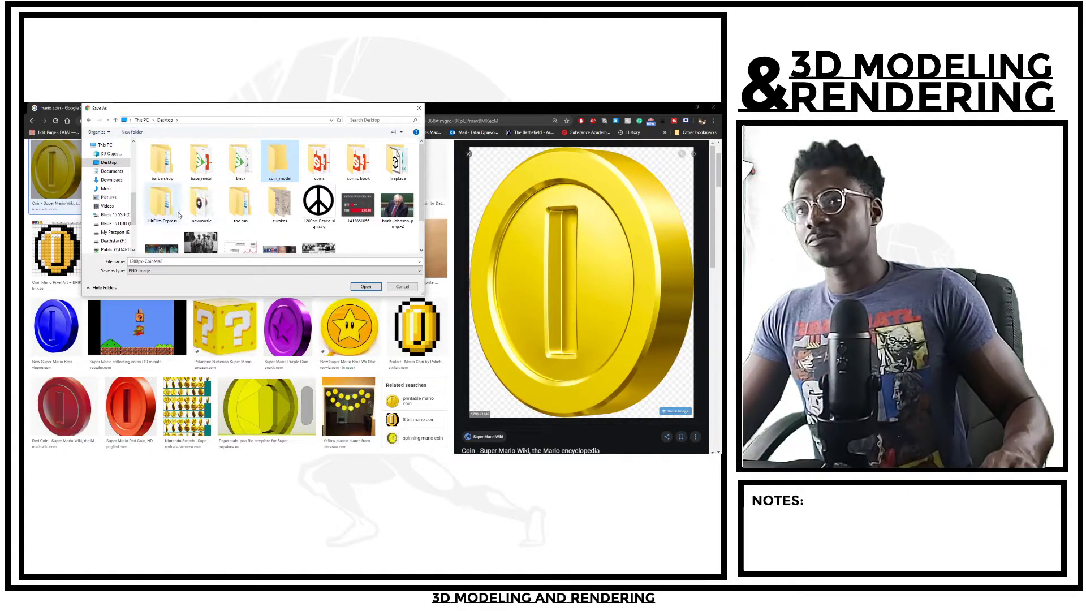
Open the coin_model folder on the Desktop as the image's save location
double_click(145, 199)
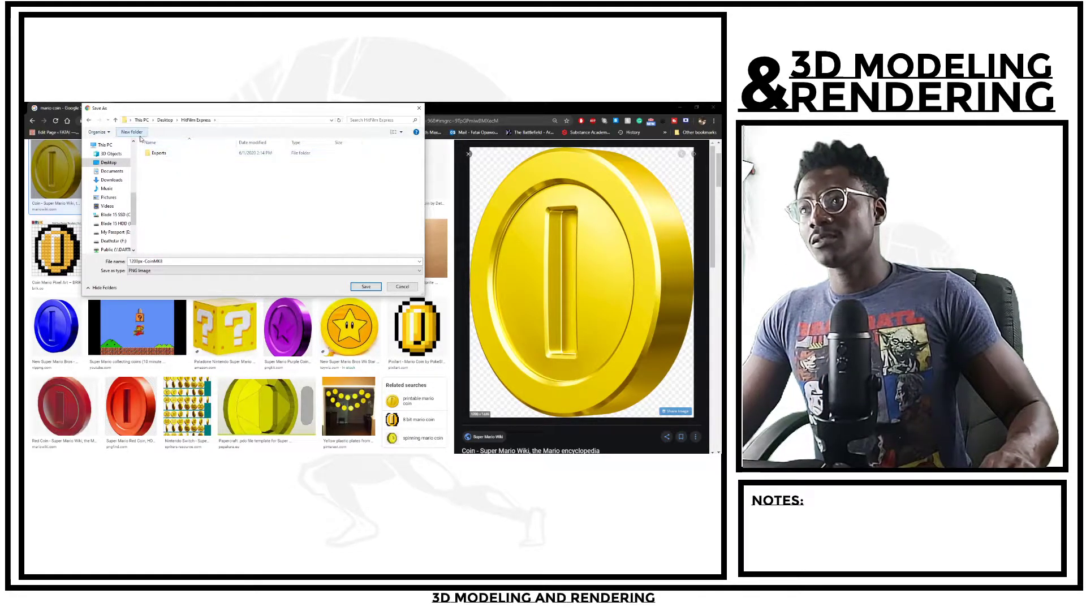
left_click(165, 120)
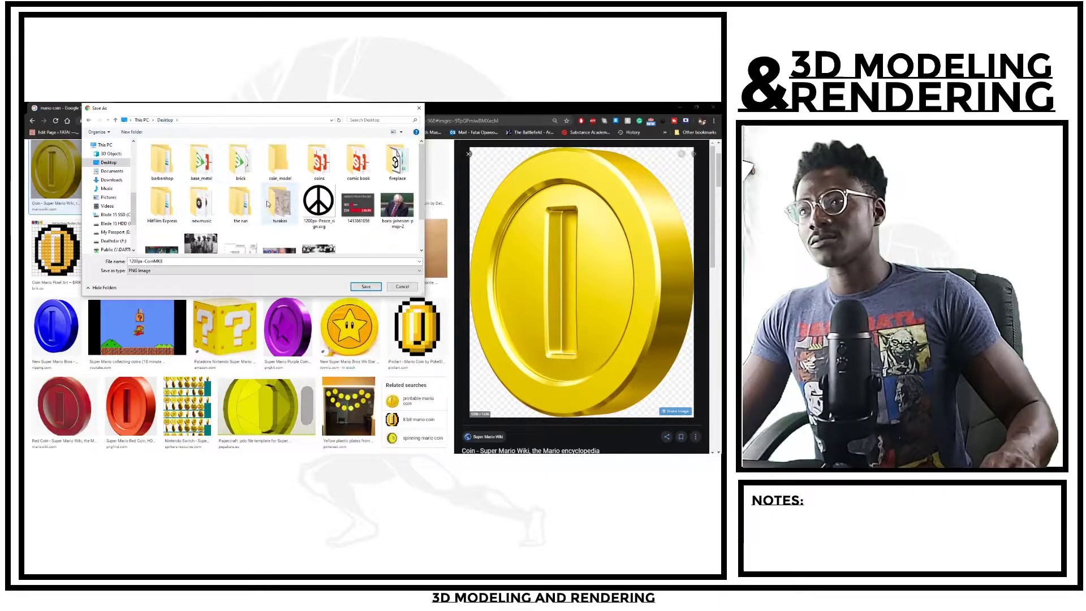
double_click(284, 165)
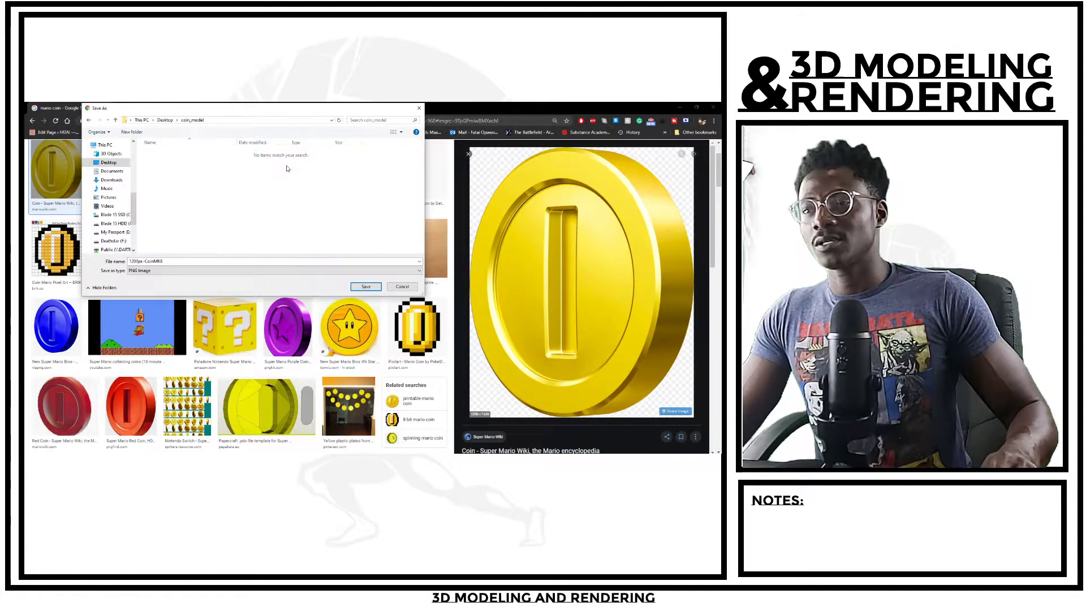
Create a refs folder inside coin_model and save the 1200px-CoinMK8 image there as a PNG
left_click(169, 261)
left_click(129, 132)
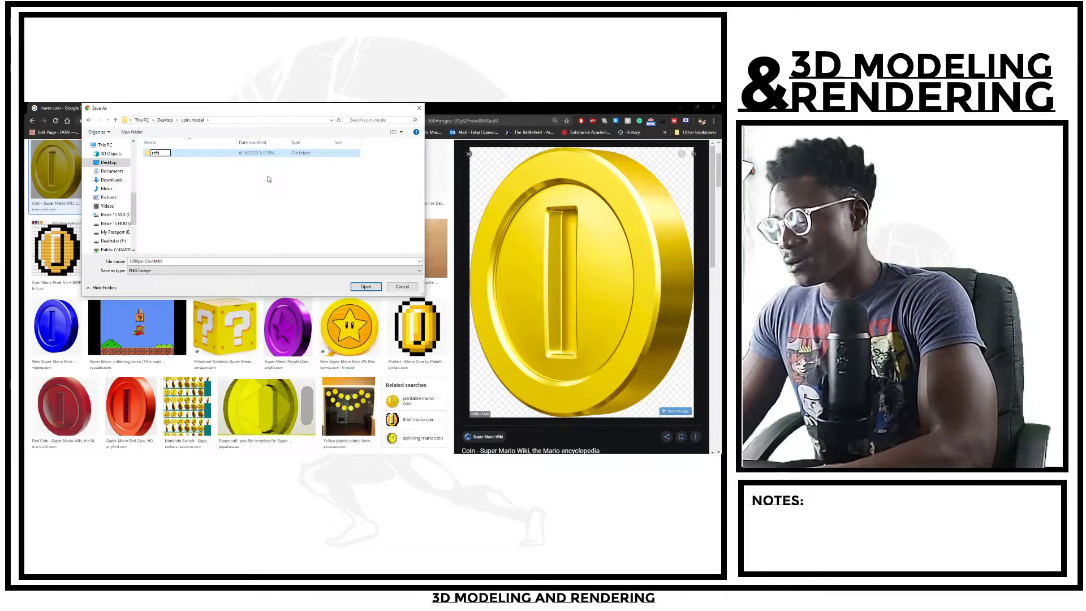
left_click(170, 153)
double_click(172, 153)
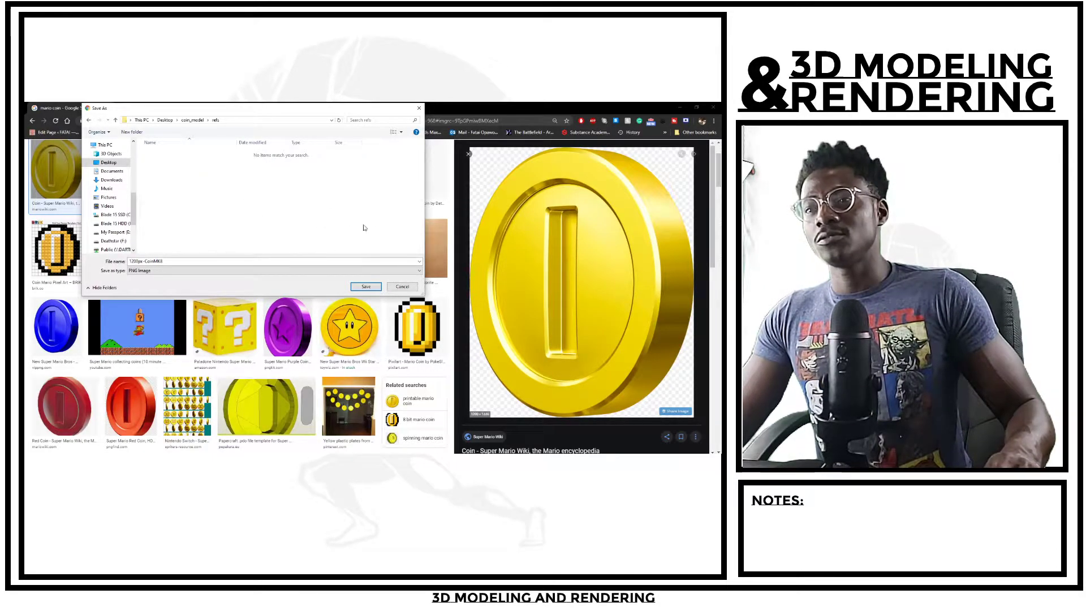
left_click(366, 287)
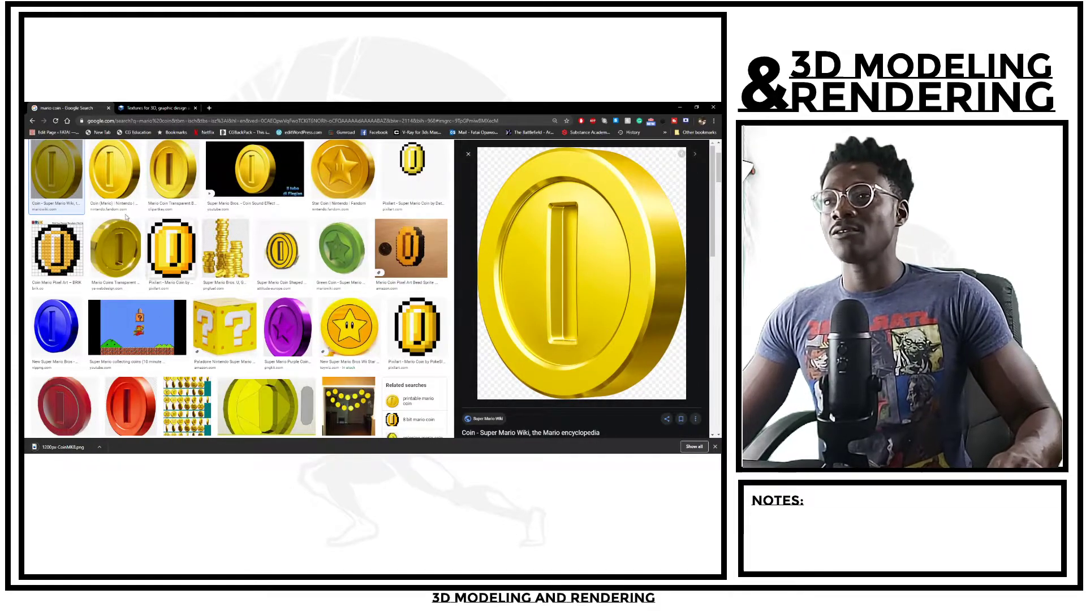
Compare previews of the gold coin results, including the Nintendo Fandom coin, the Star Coin and the YAWD transparent coin
left_click(119, 173)
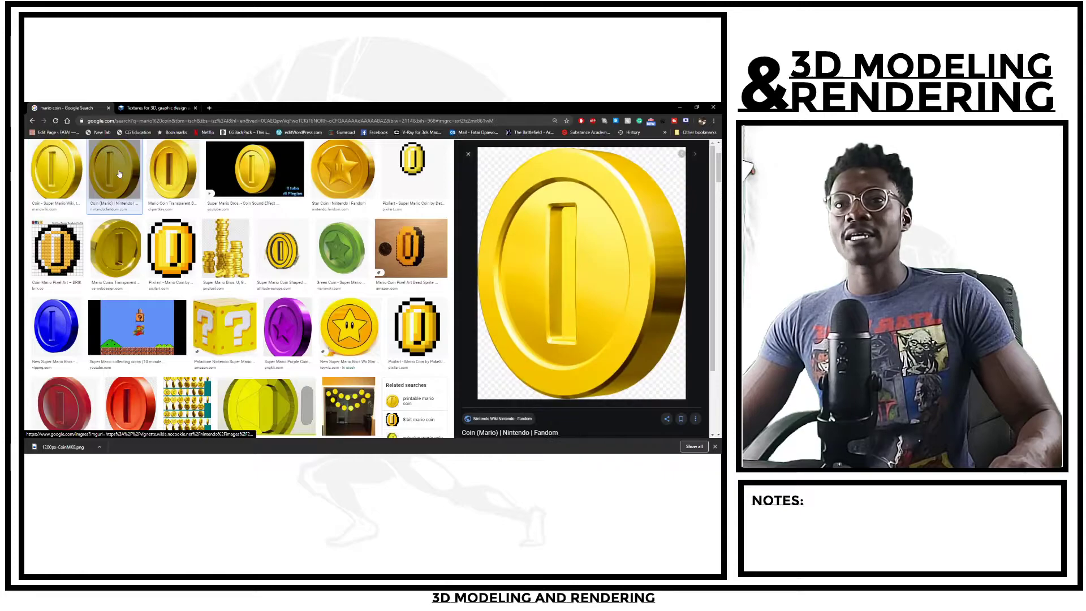
left_click(77, 178)
left_click(55, 182)
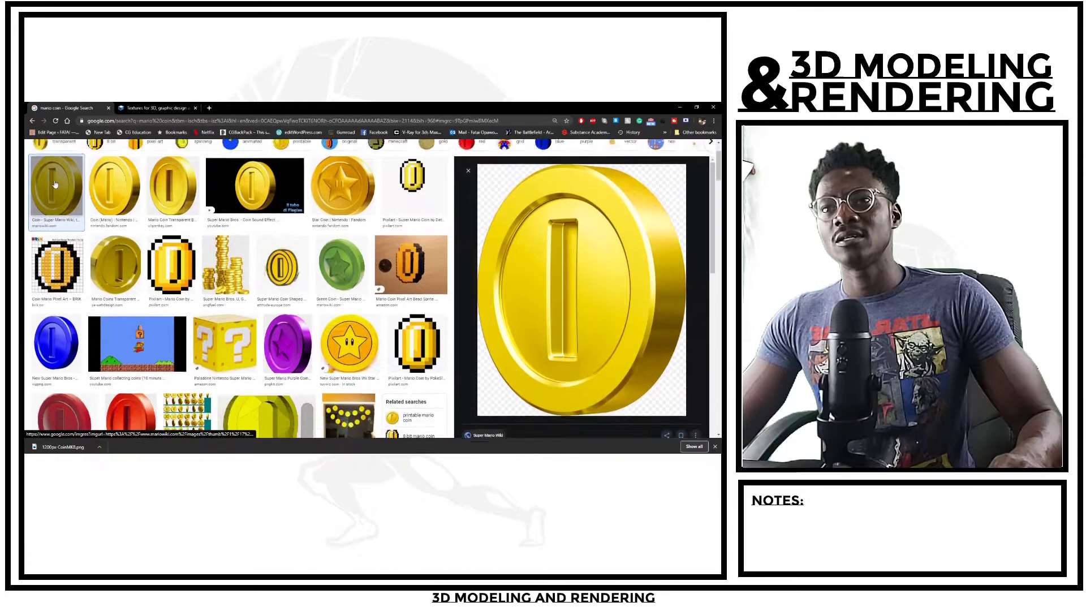
left_click(109, 169)
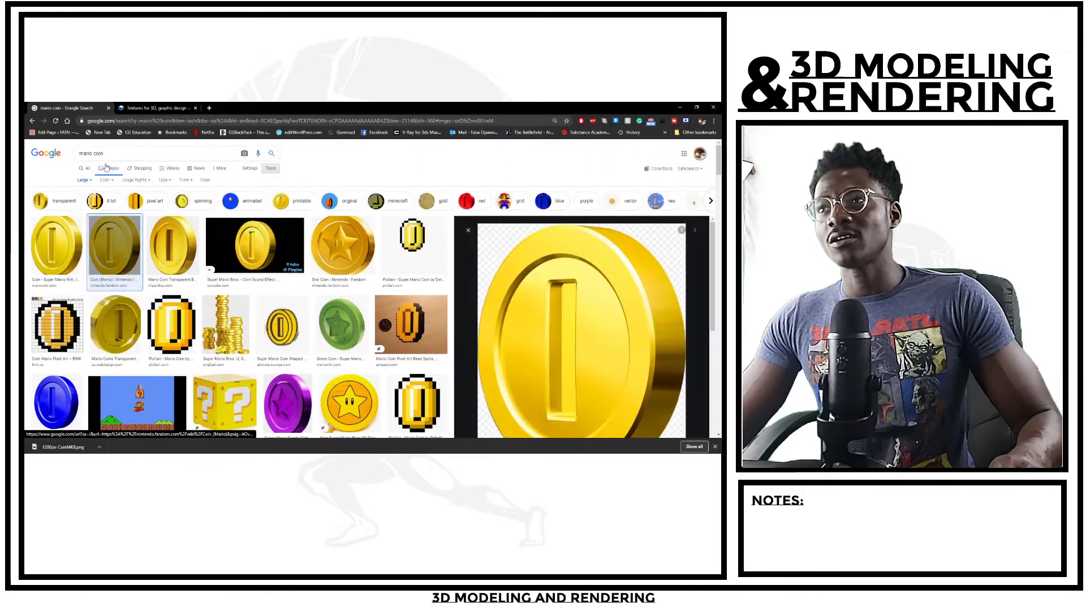
scroll(95, 246, "down", 2)
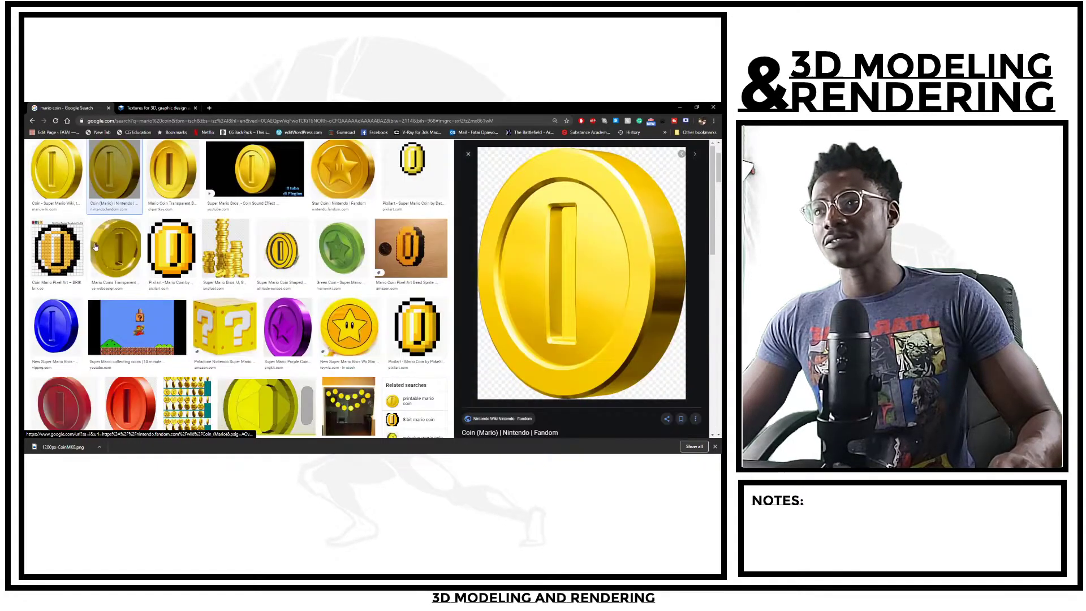
left_click(172, 169)
left_click(254, 170)
left_click(368, 185)
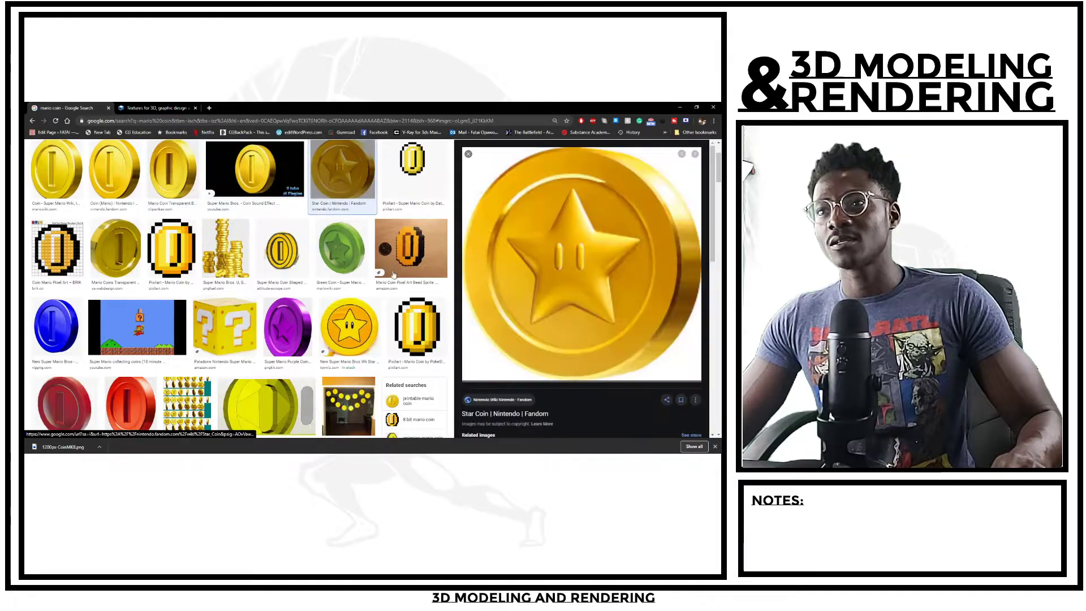
left_click(116, 246)
Browse further down the mario coin results for design variations and preview the tweet about the coin's letter "I"
scroll(233, 291, "down", 5)
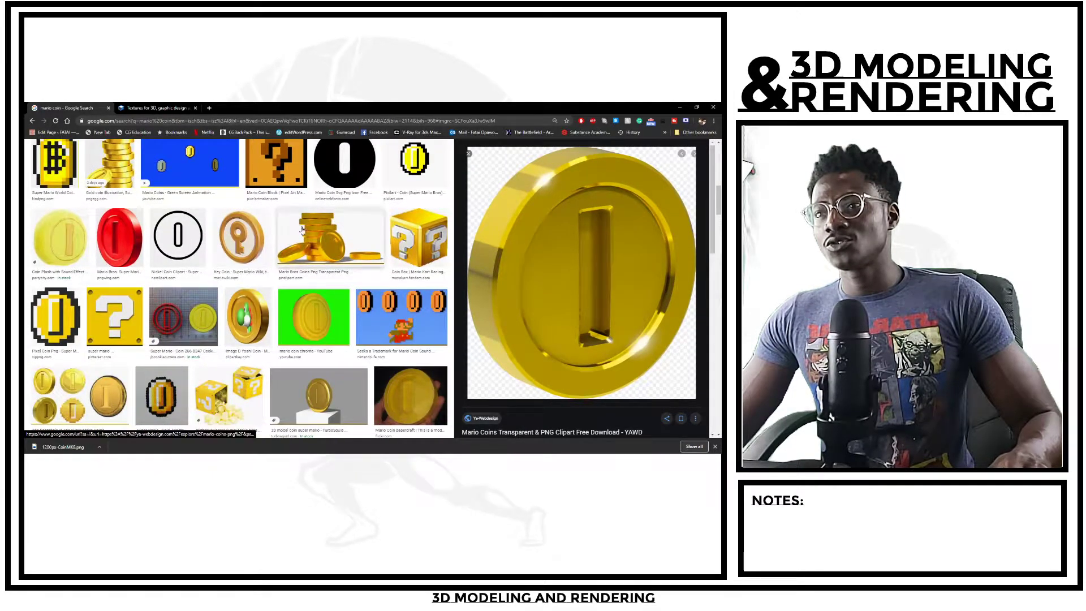
scroll(283, 244, "down", 2)
scroll(244, 276, "down", 3)
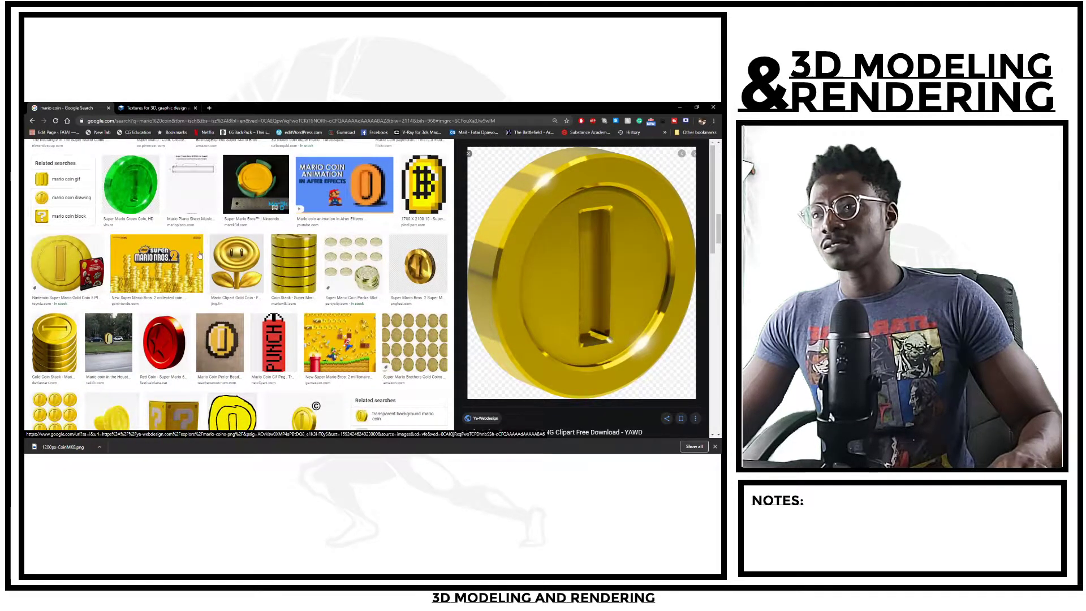
scroll(201, 256, "down", 4)
scroll(300, 257, "down", 3)
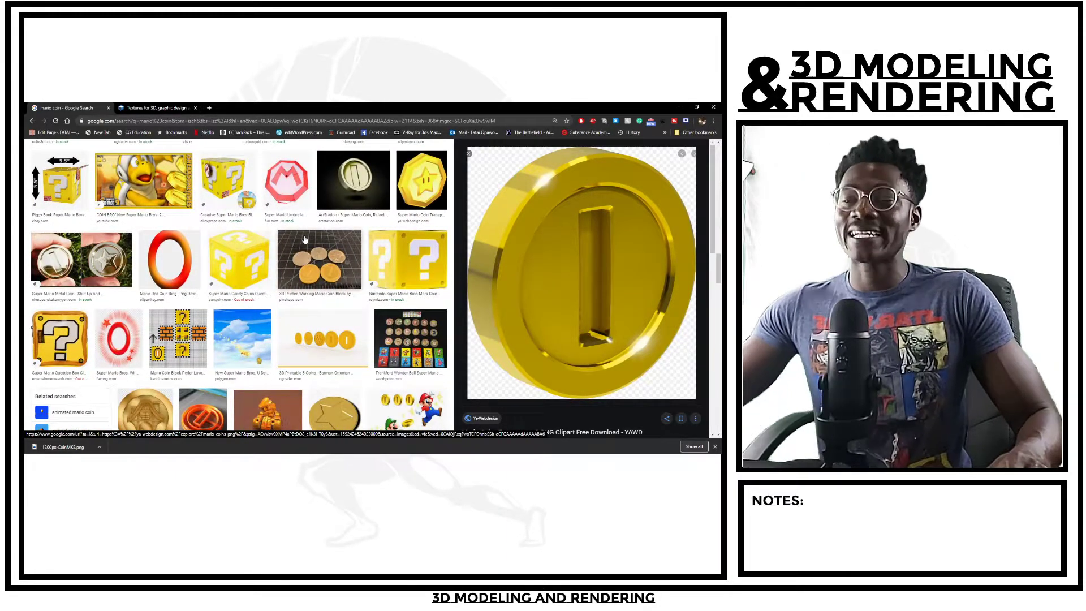
scroll(303, 242, "down", 5)
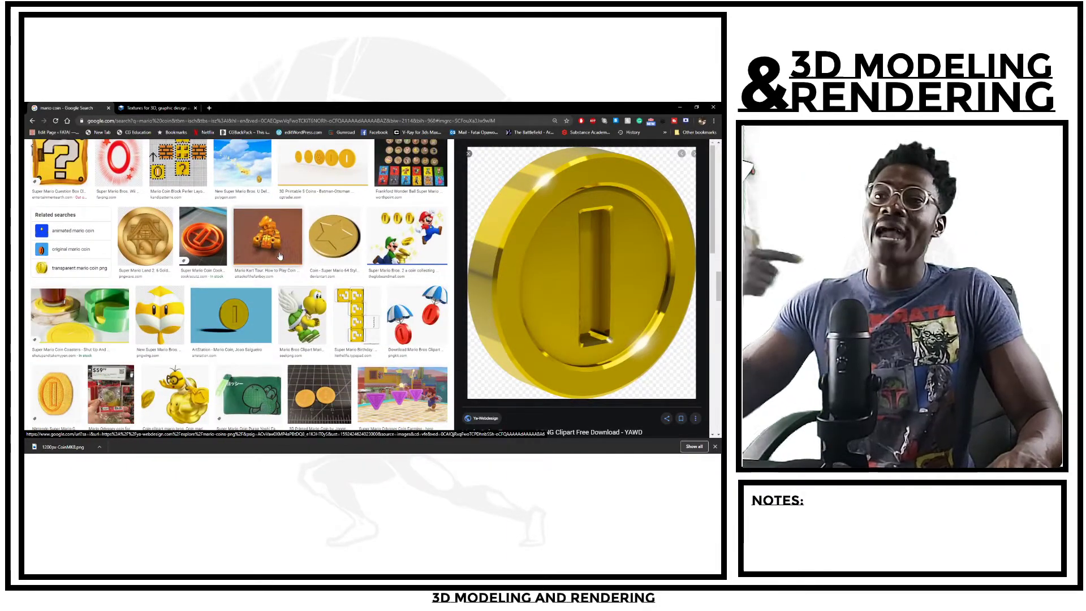
scroll(275, 258, "down", 2)
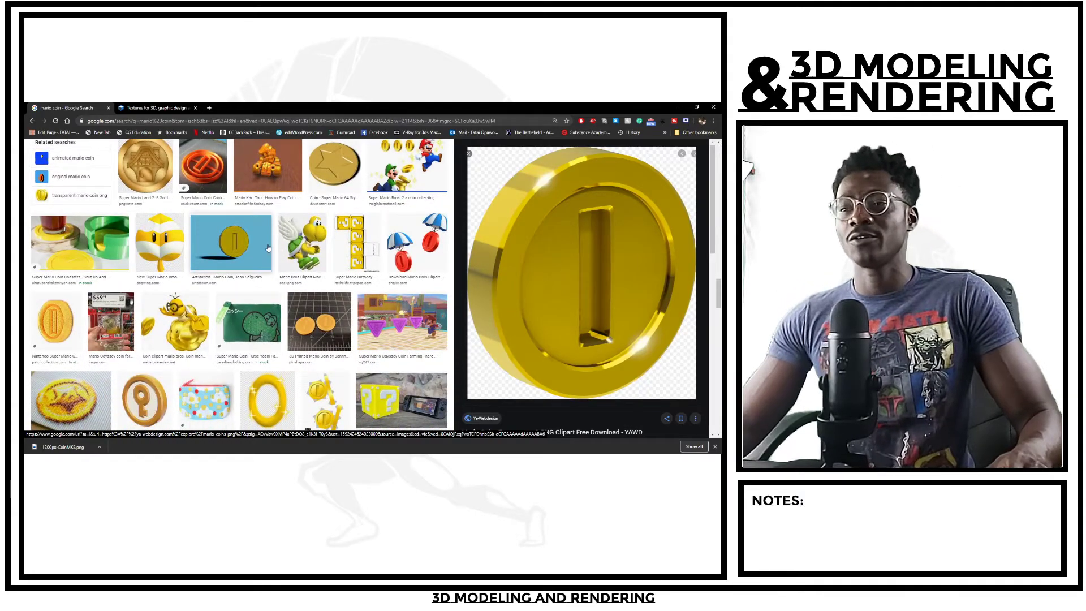
scroll(268, 247, "down", 6)
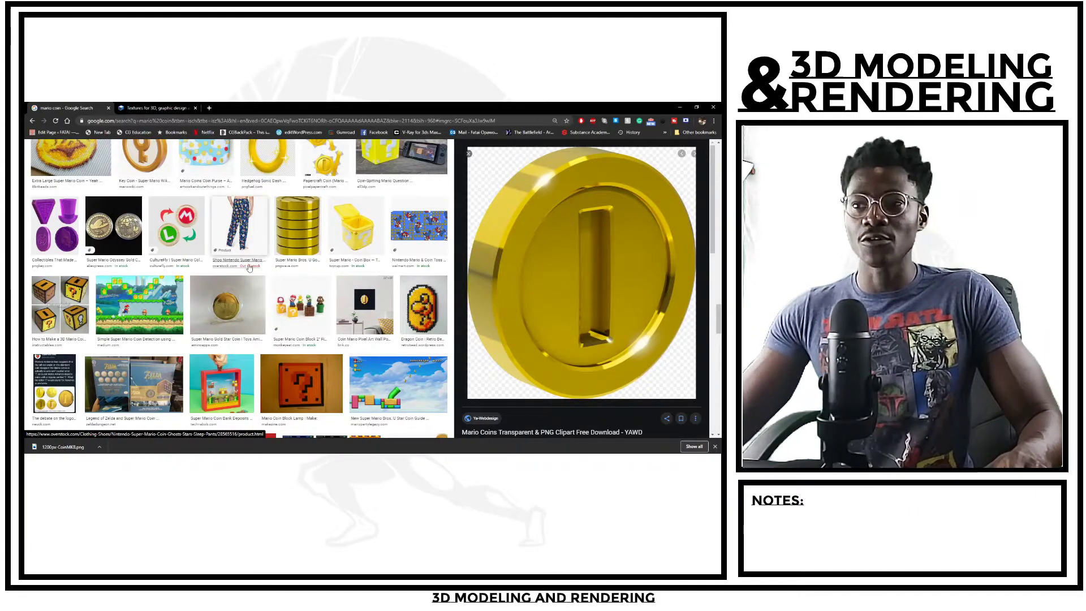
scroll(249, 268, "down", 3)
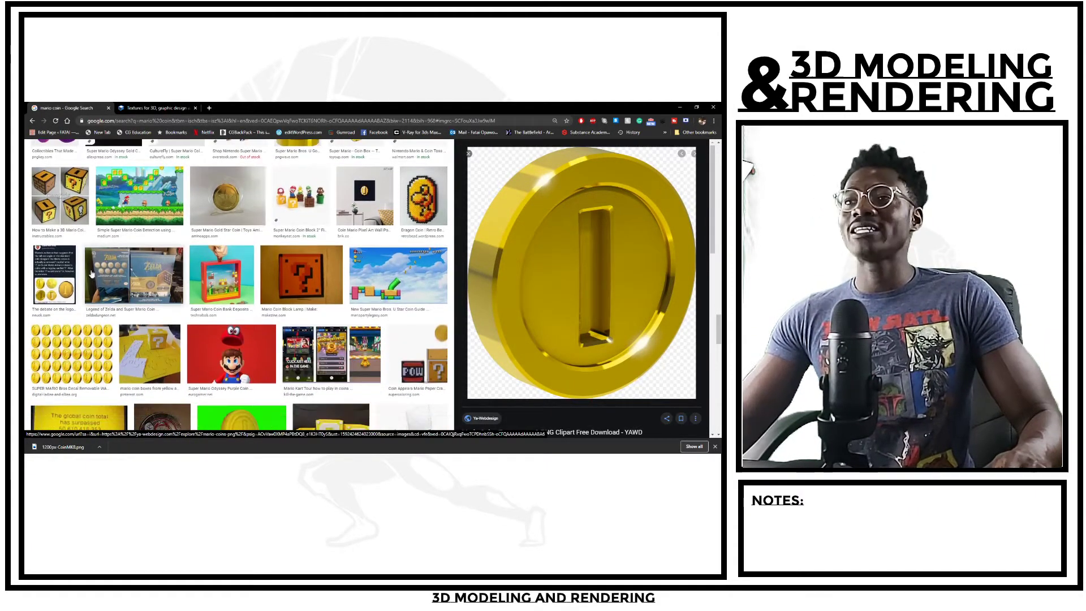
left_click(55, 274)
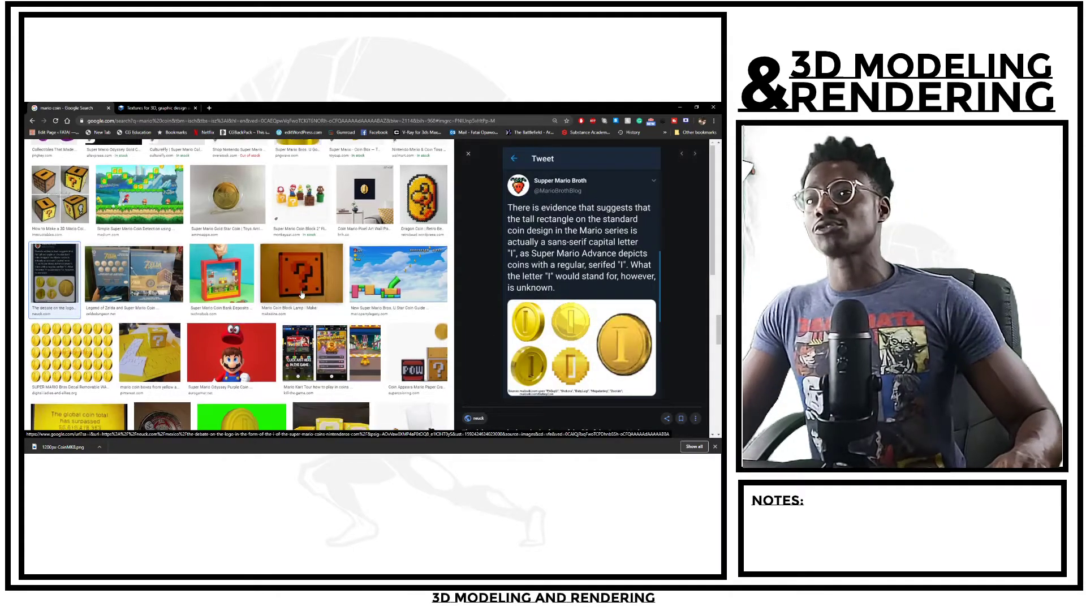
Look through the remaining mario coin images for other references and return to the start of the results
scroll(302, 295, "down", 10)
scroll(295, 276, "down", 4)
scroll(284, 277, "up", 15)
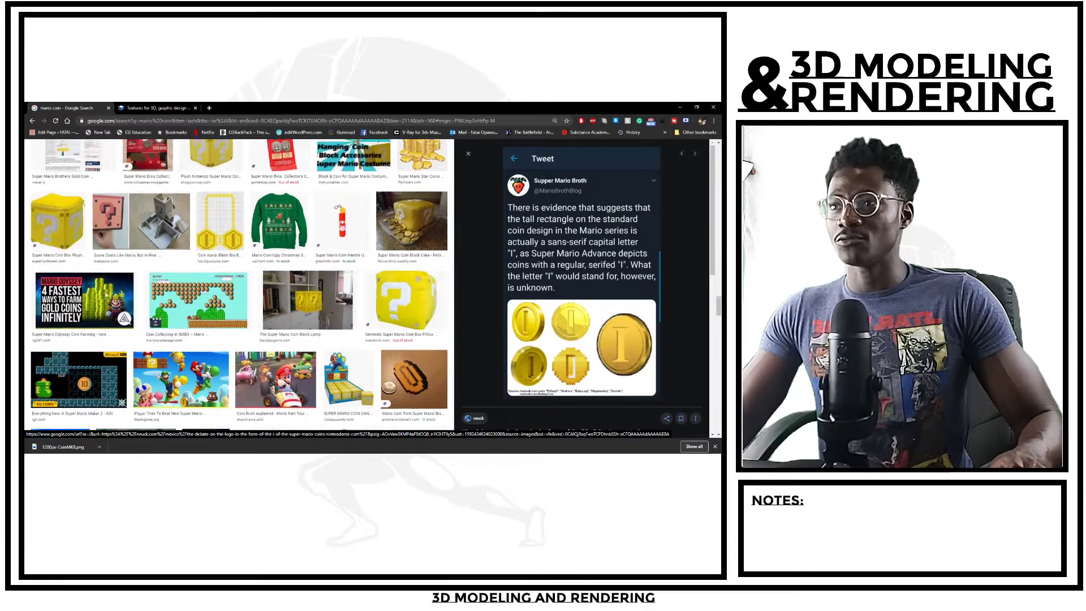
scroll(281, 311, "down", 10)
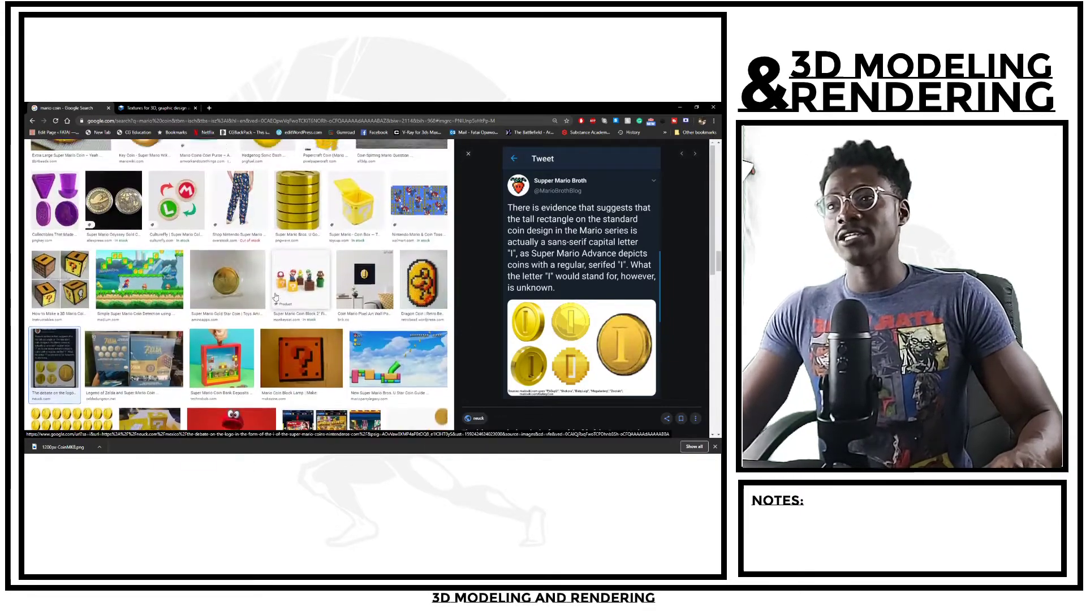
scroll(276, 295, "down", 10)
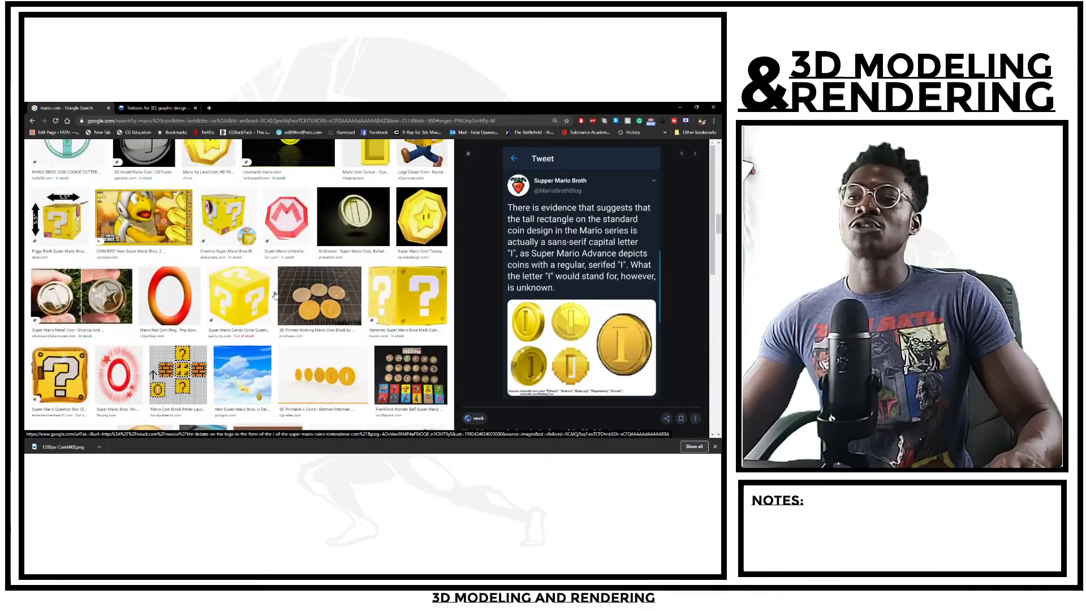
scroll(275, 296, "up", 2)
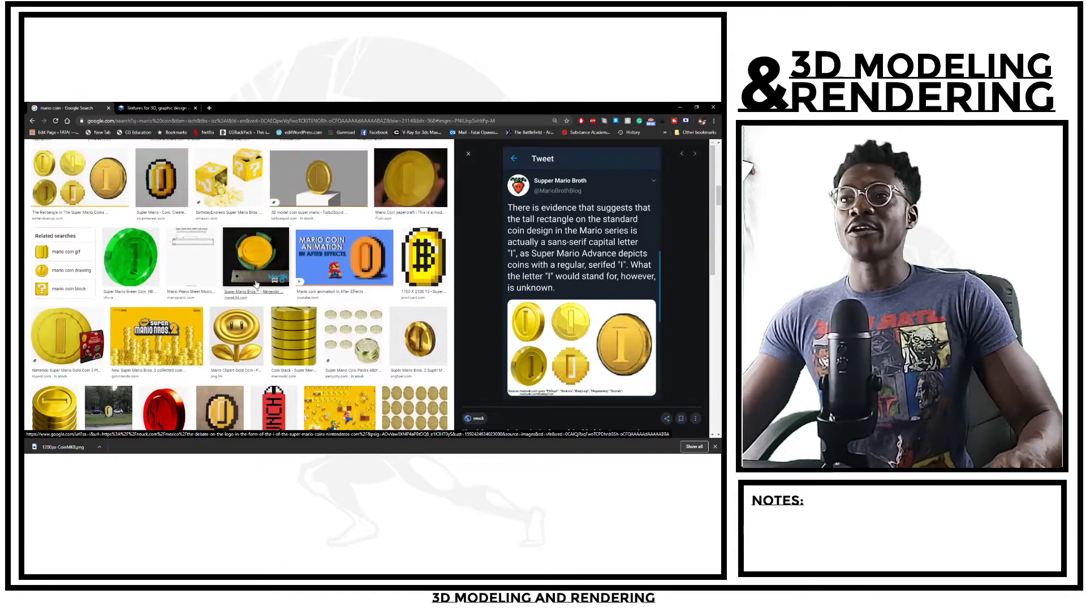
scroll(317, 227, "up", 5)
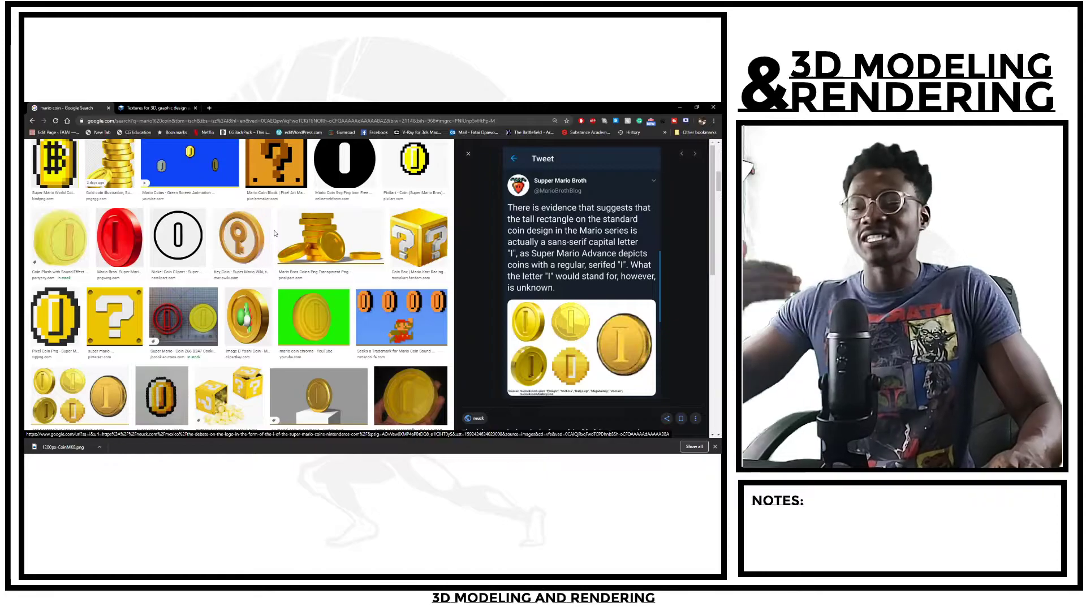
scroll(268, 233, "up", 2)
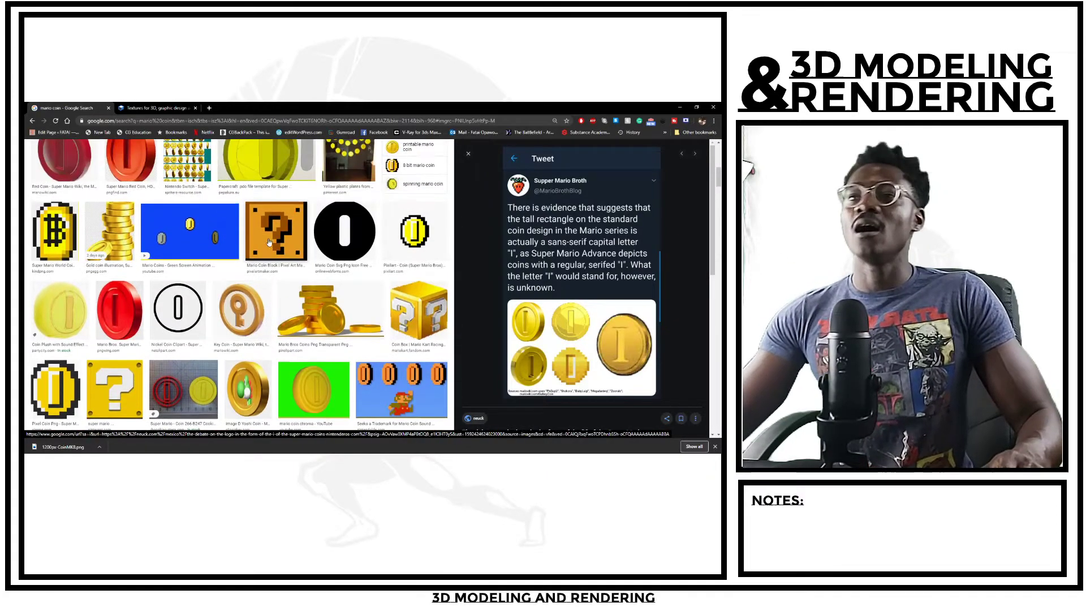
scroll(270, 240, "up", 5)
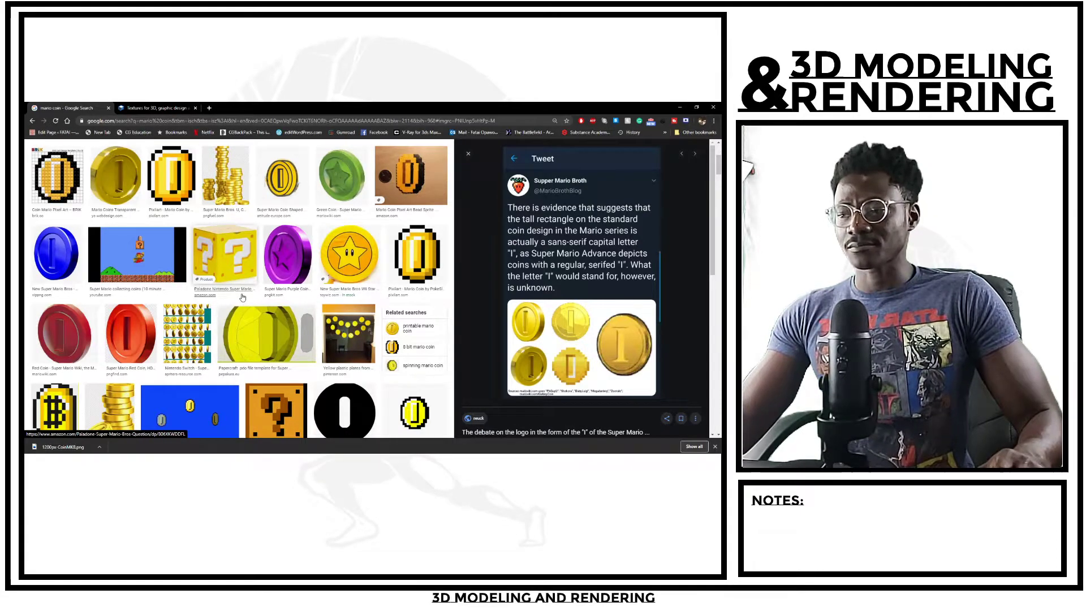
scroll(206, 259, "up", 3)
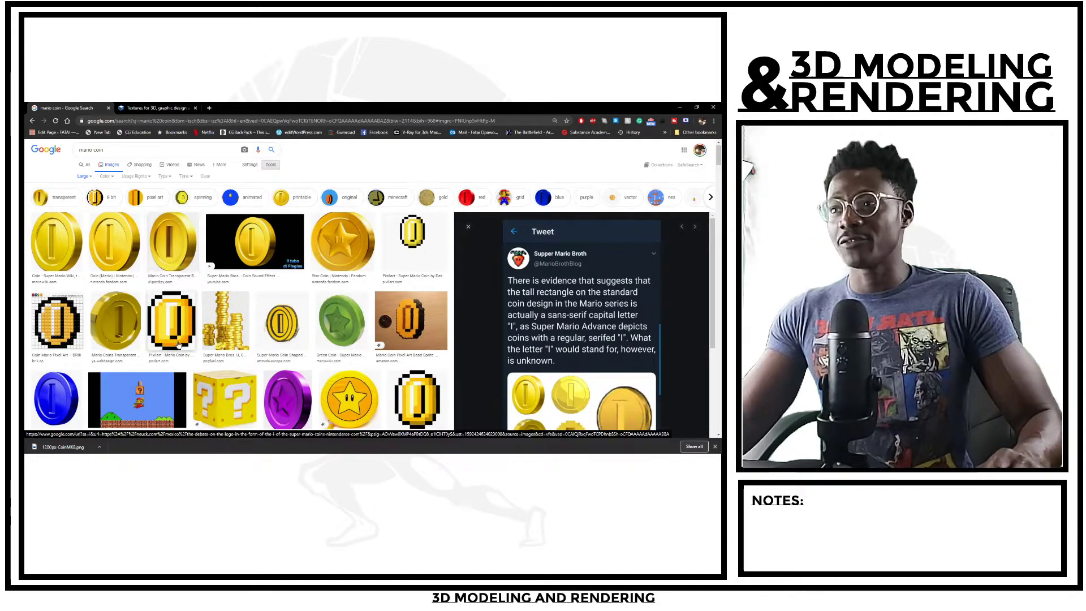
scroll(217, 306, "down", 1)
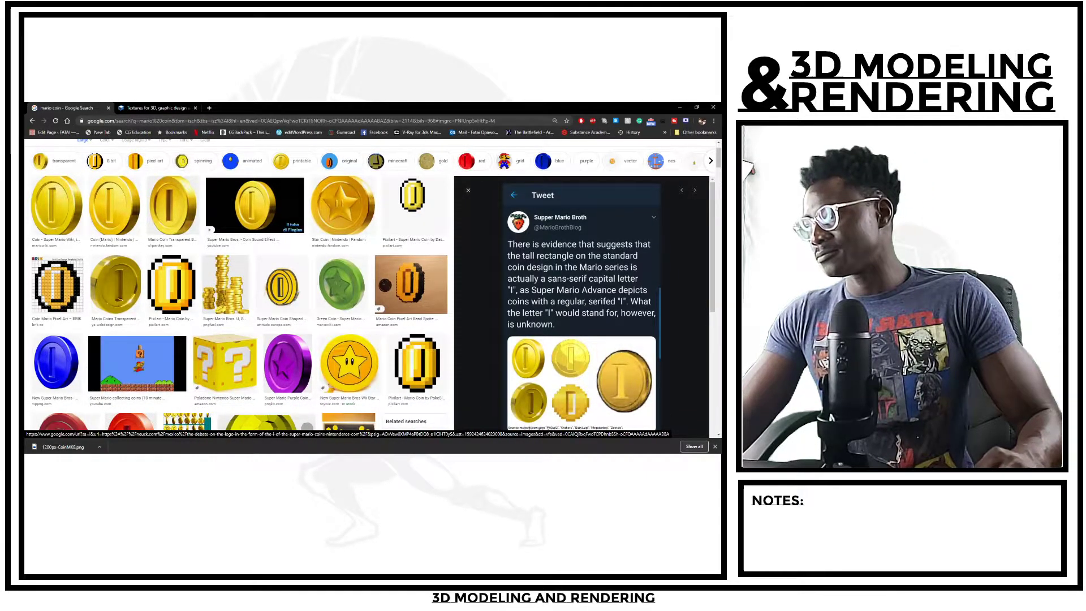
Return to the YAWD transparent gold coin preview and scan the results below it for more coin references
double_click(356, 105)
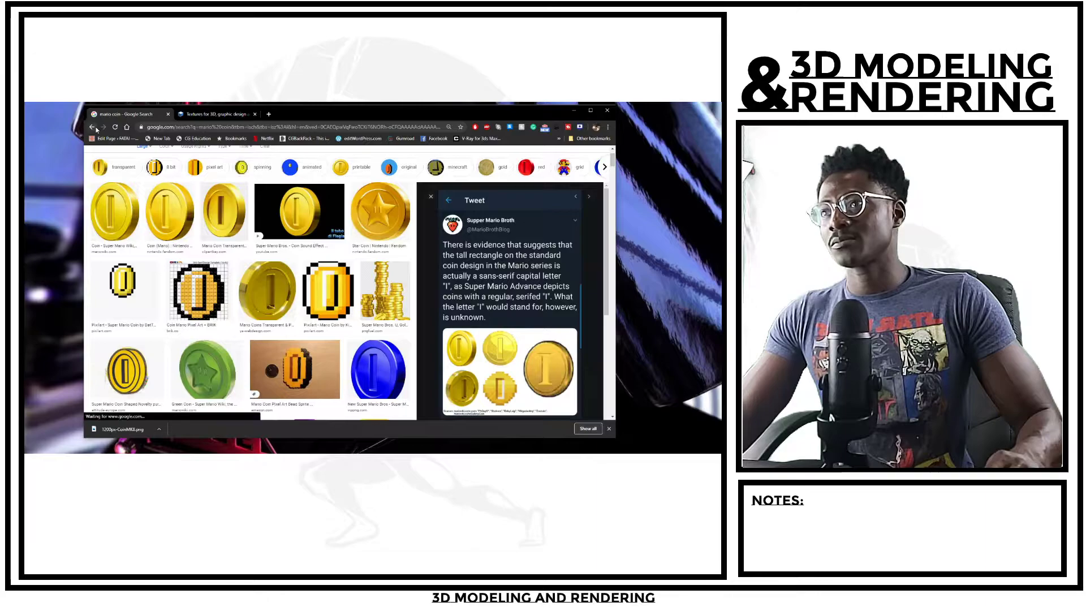
left_click(267, 290)
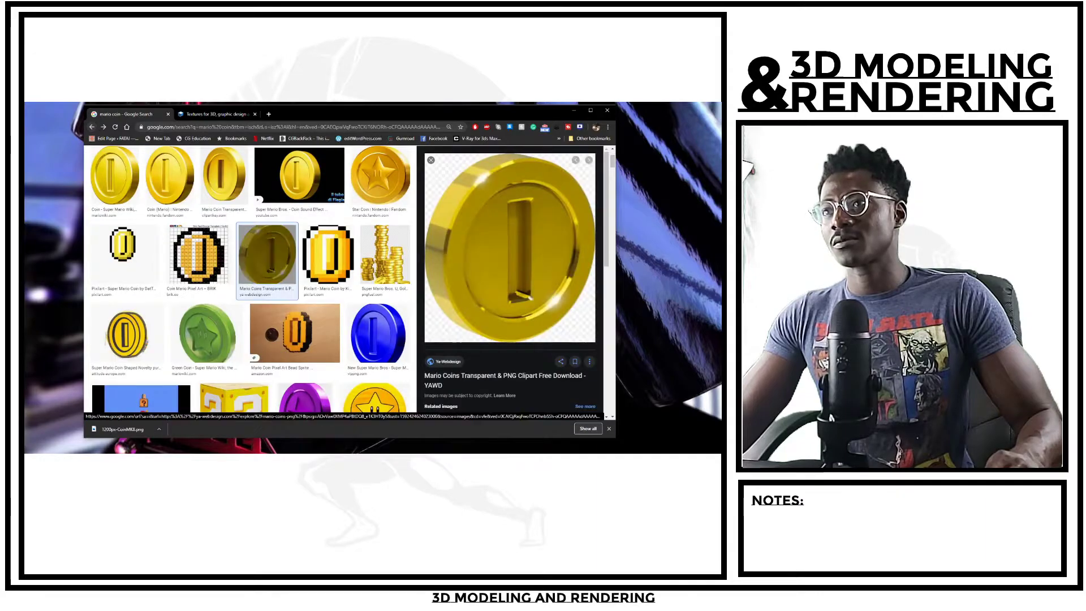
left_click(590, 110)
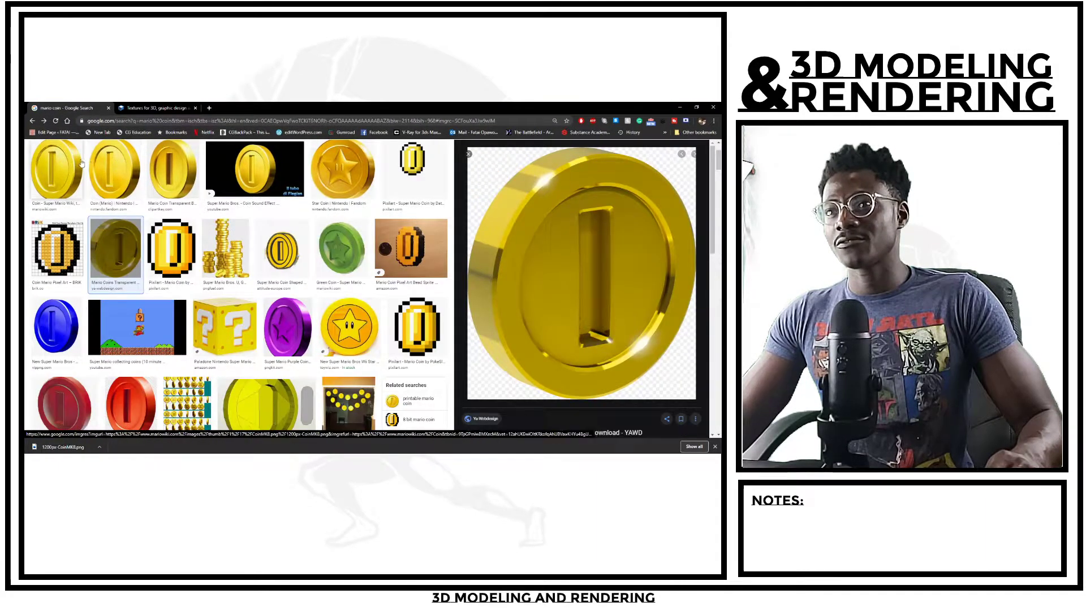
scroll(289, 309, "down", 15)
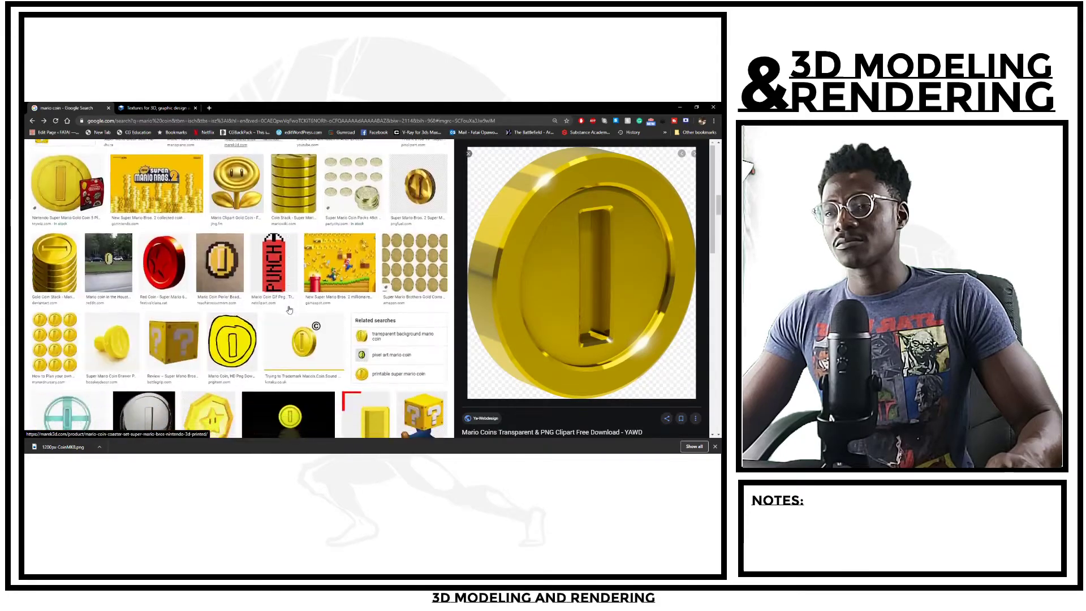
scroll(289, 310, "down", 10)
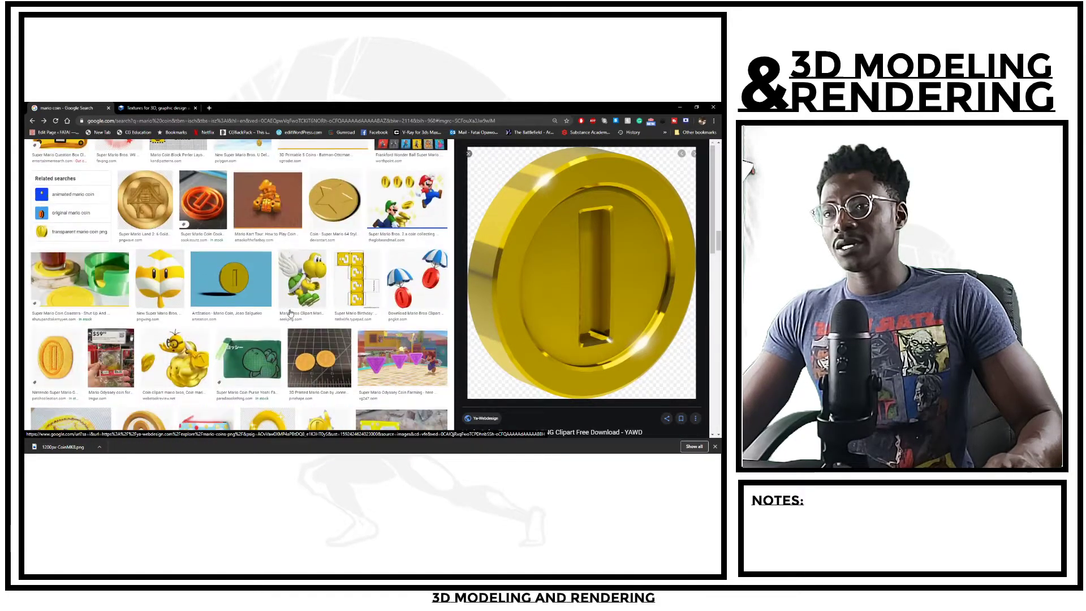
scroll(289, 312, "down", 10)
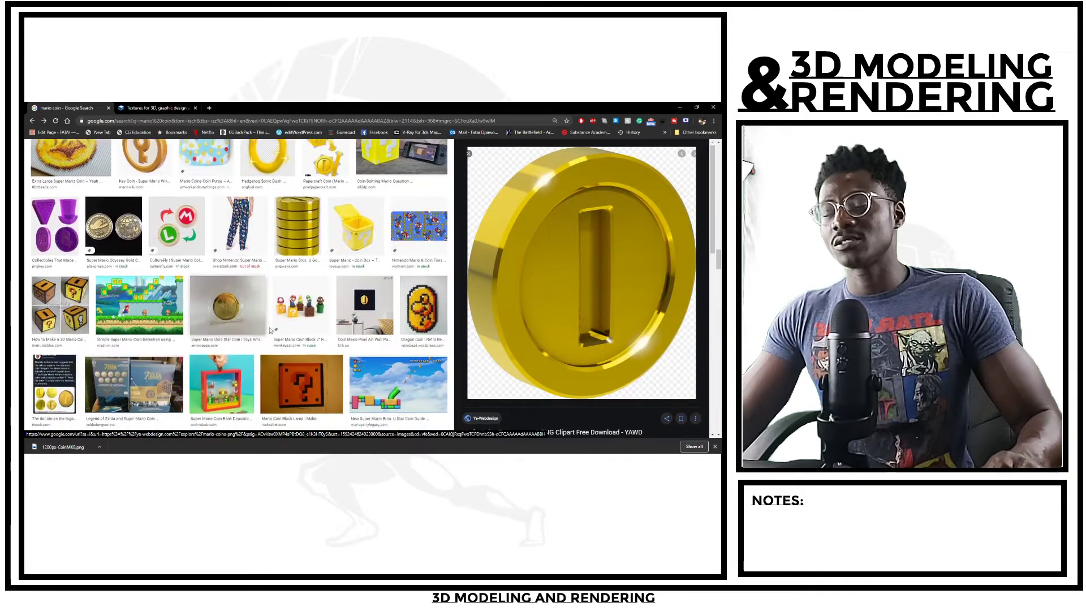
Reduce the browser to a smaller window, go back to the Star Coin preview and examine the coin results further down
double_click(234, 113)
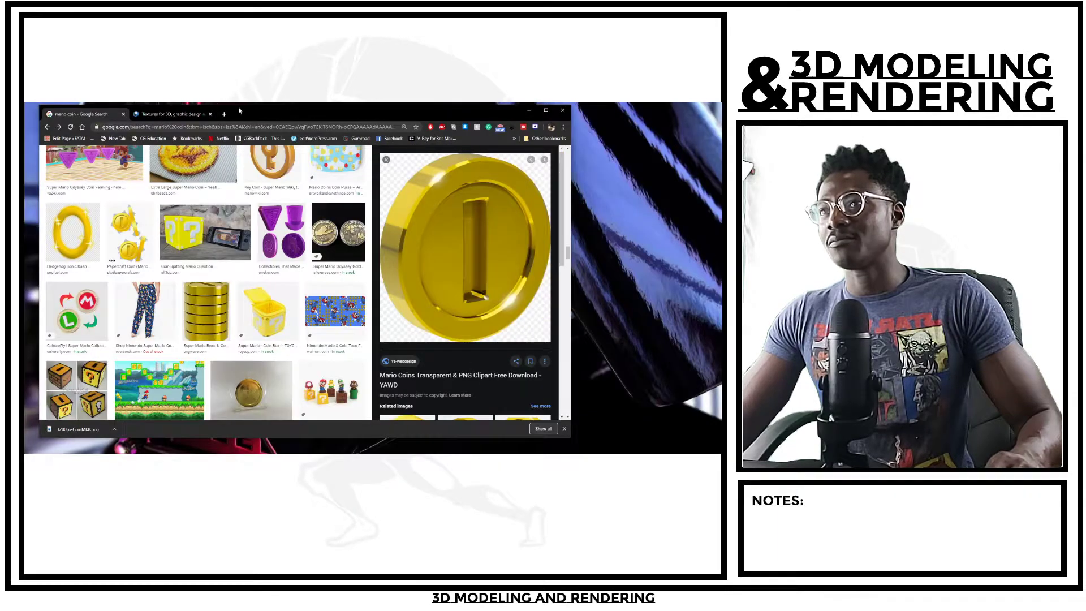
left_click_drag(239, 110, 280, 110)
left_click(87, 126)
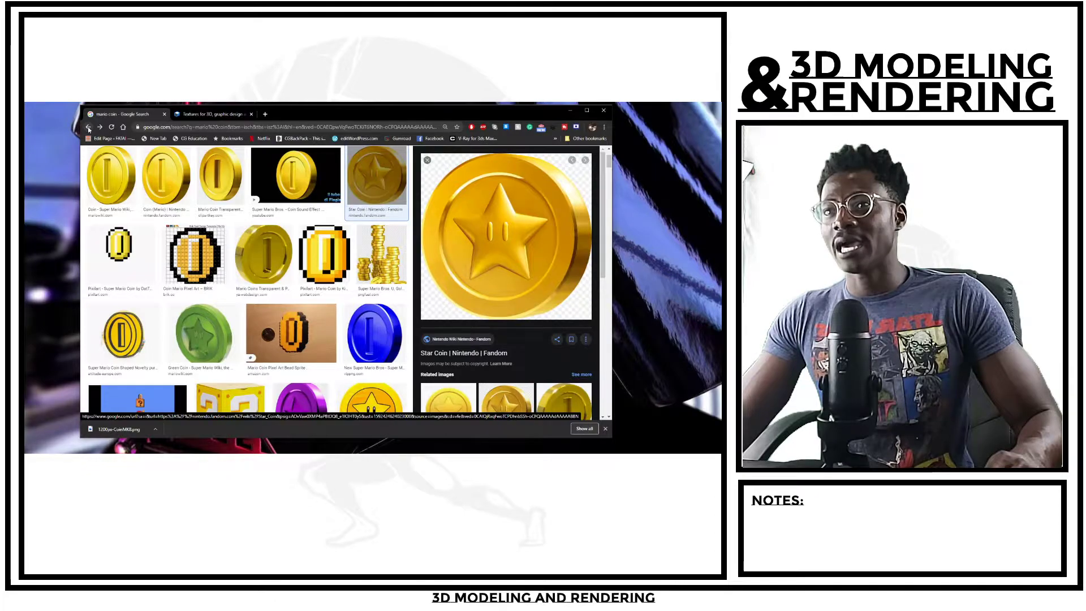
scroll(293, 305, "down", 5)
scroll(293, 305, "down", 7)
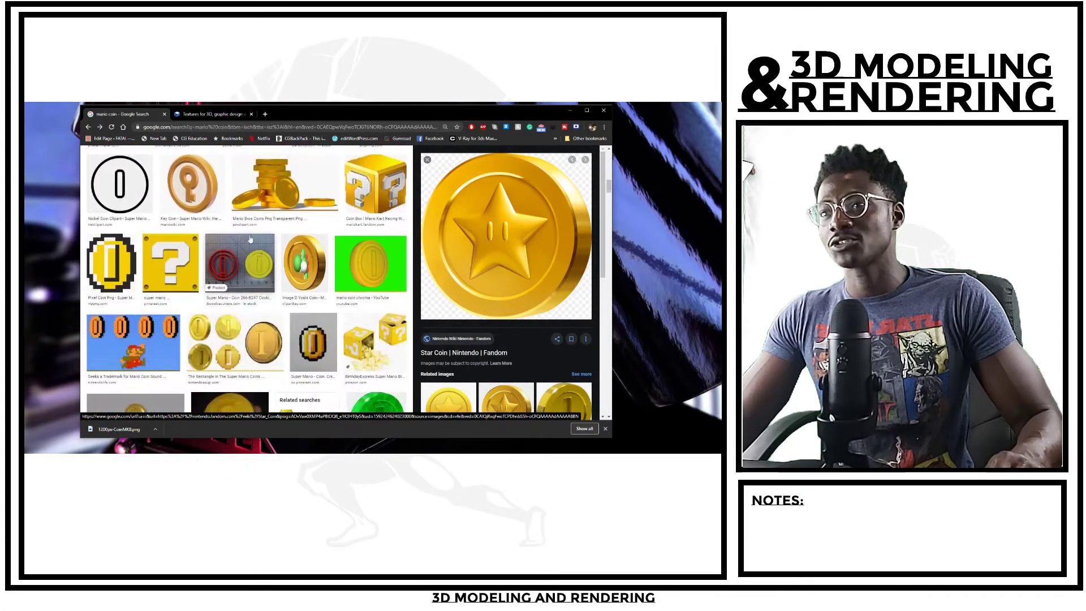
scroll(232, 265, "down", 3)
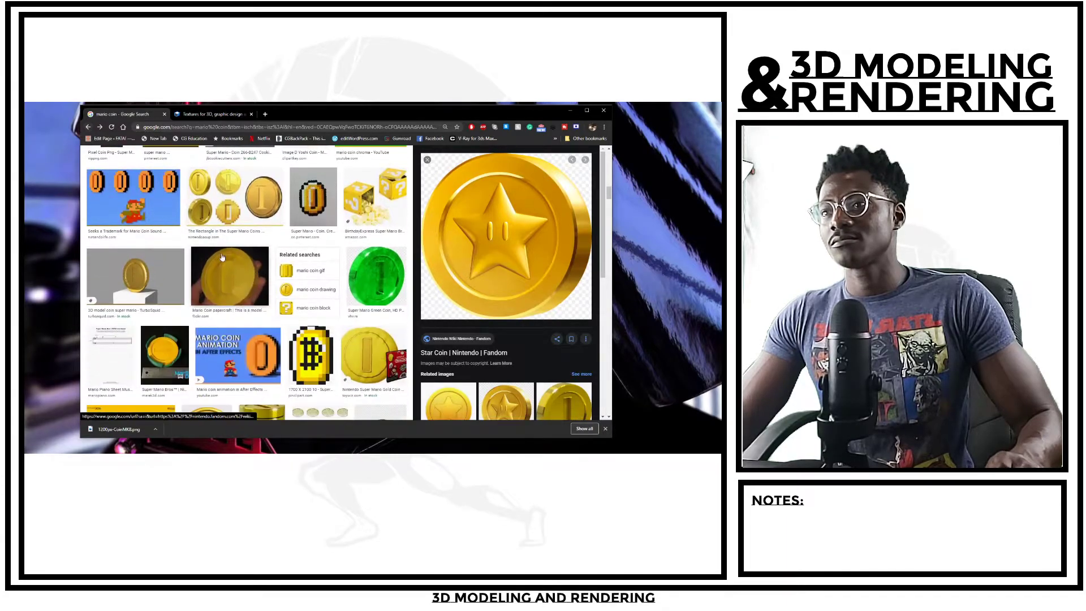
Go back through the previously viewed coin previews and return to the unfiltered mario coin image results
left_click(88, 127)
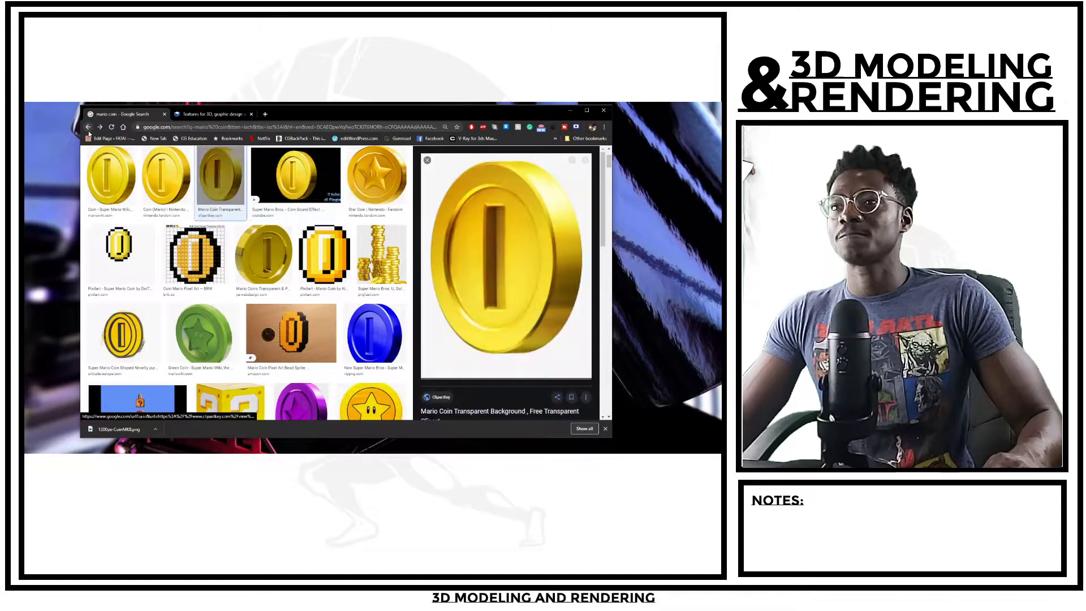
left_click(88, 130)
left_click(88, 130)
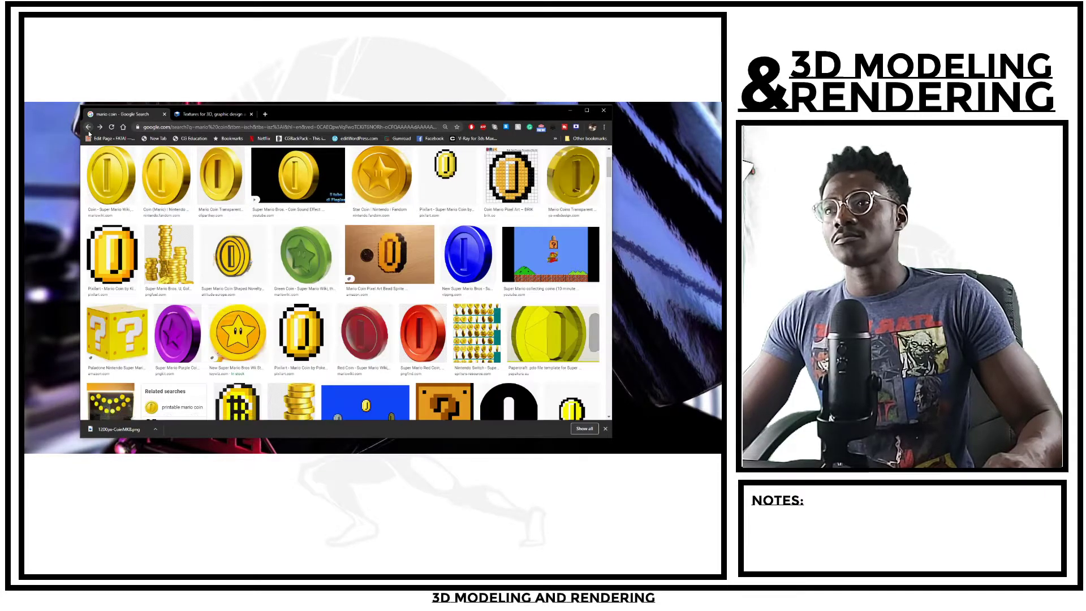
left_click(88, 130)
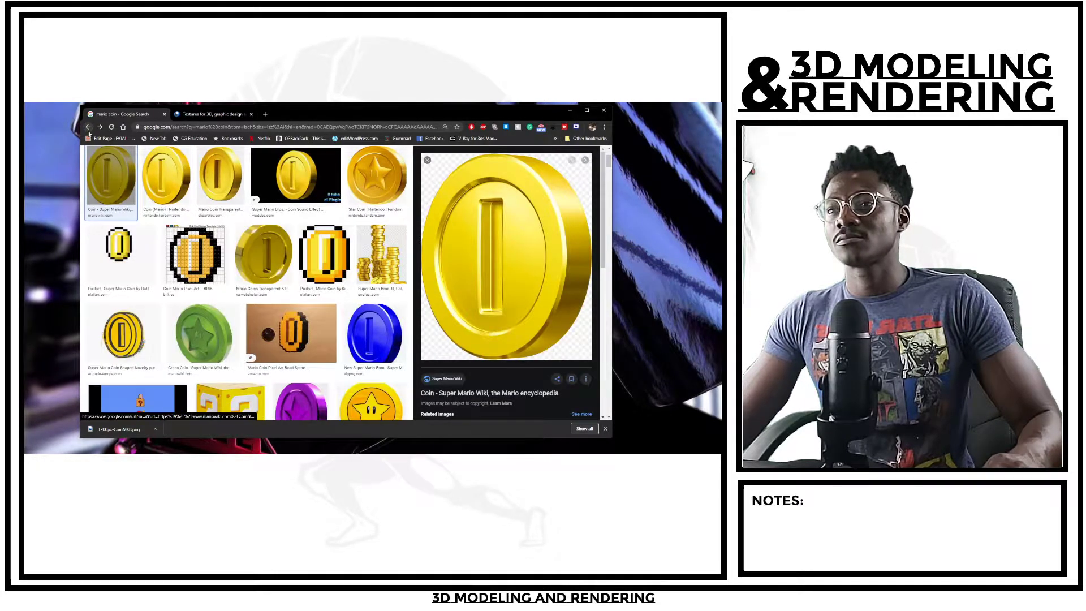
left_click(88, 130)
left_click(88, 130)
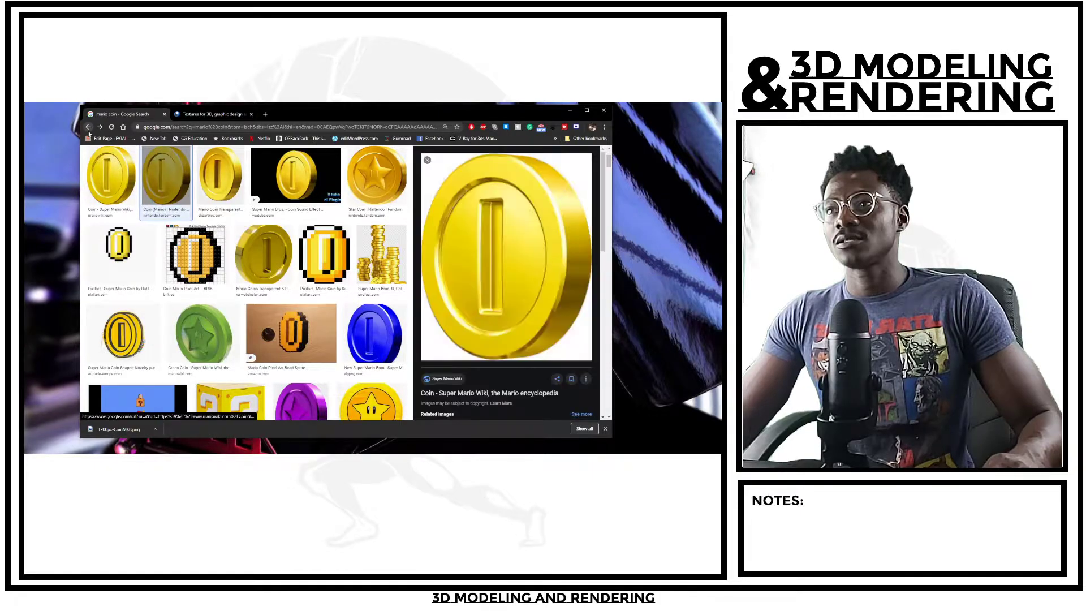
left_click(88, 131)
left_click(88, 131)
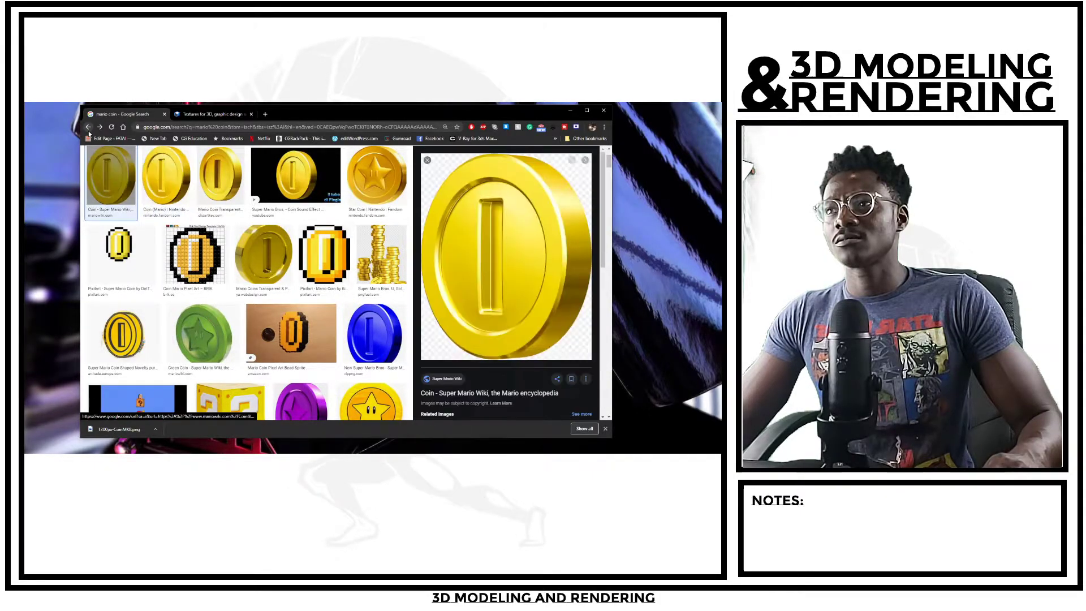
left_click(88, 130)
scroll(97, 240, "up", 2)
scroll(105, 164, "down", 2)
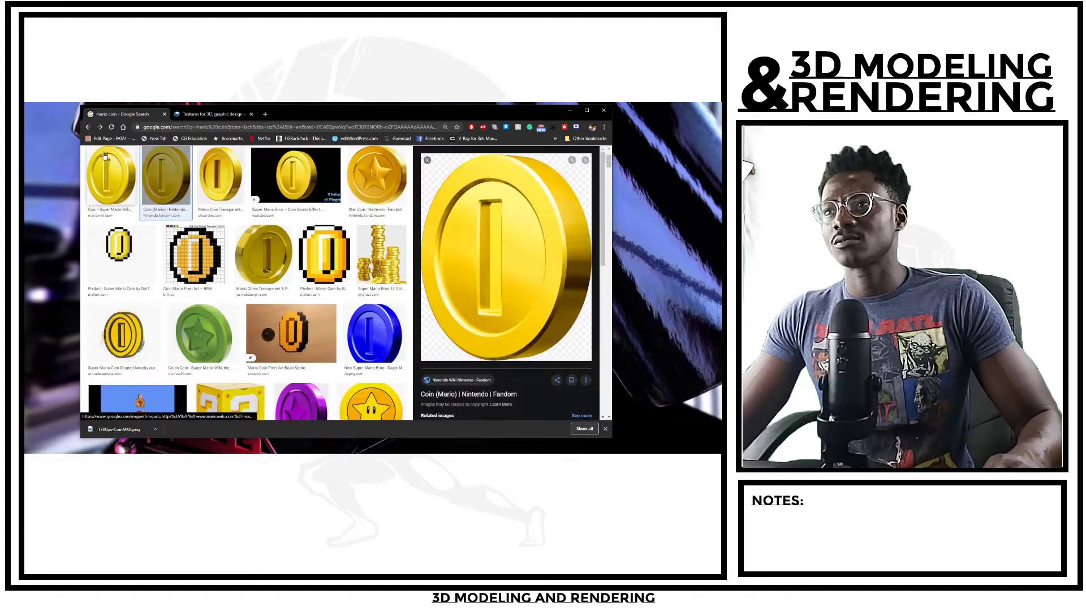
left_click(90, 128)
left_click(90, 128)
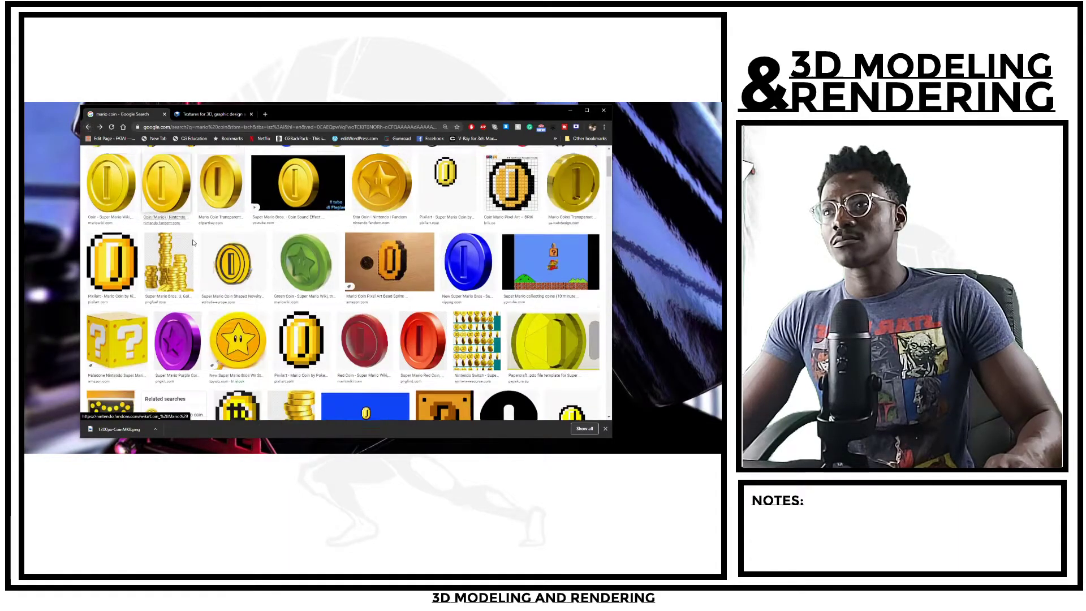
scroll(199, 224, "up", 2)
left_click(140, 186)
left_click(141, 196)
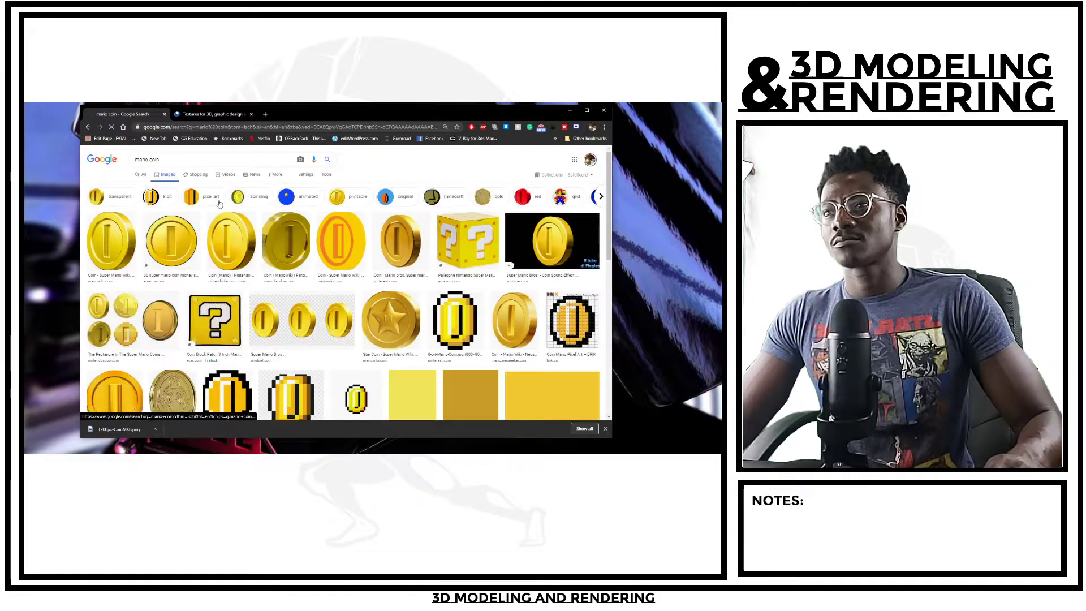
Preview the "30 super mario coin money stickers" image and save it as a JPEG in the coin_model refs folder
left_click(171, 240)
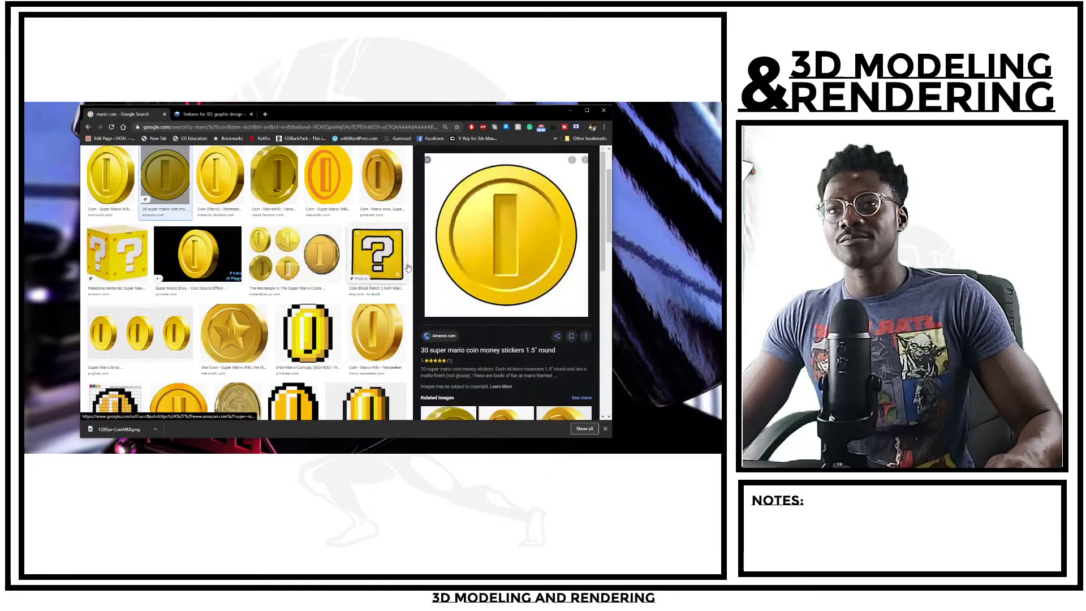
right_click(487, 245)
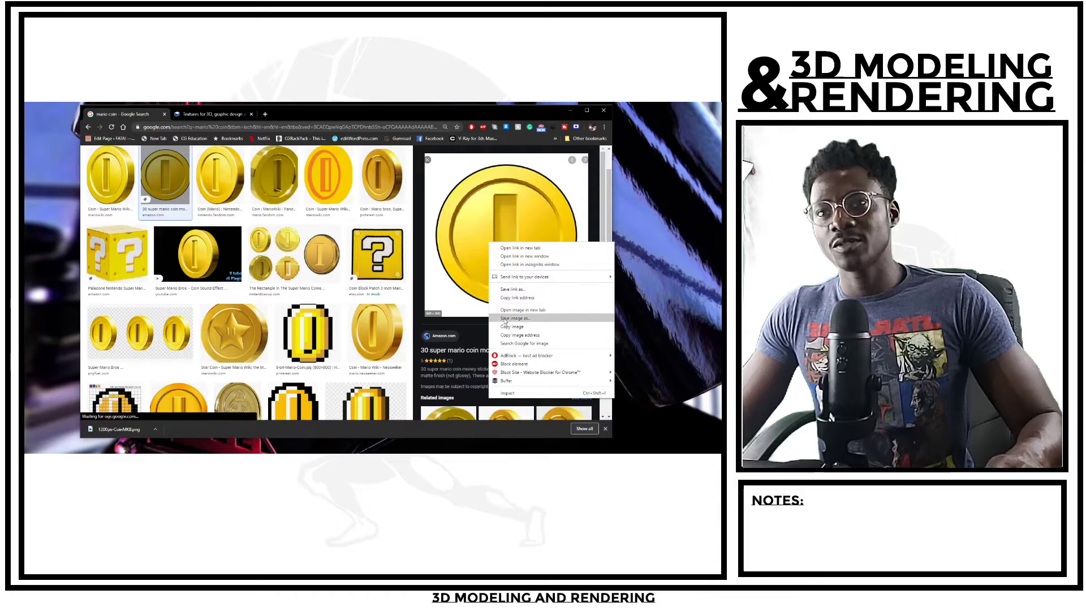
left_click(505, 322)
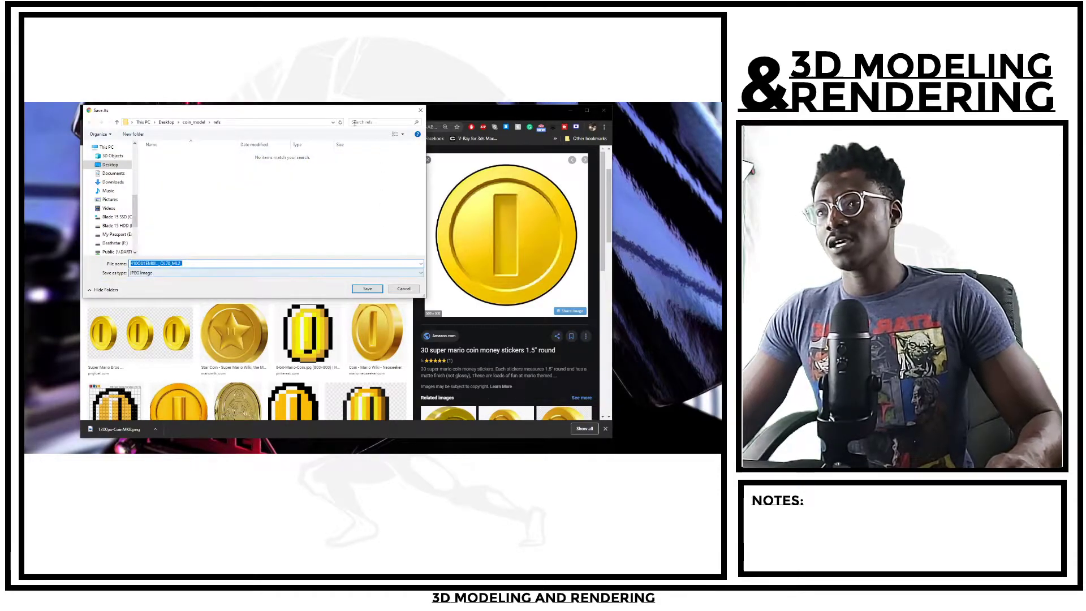
left_click(361, 290)
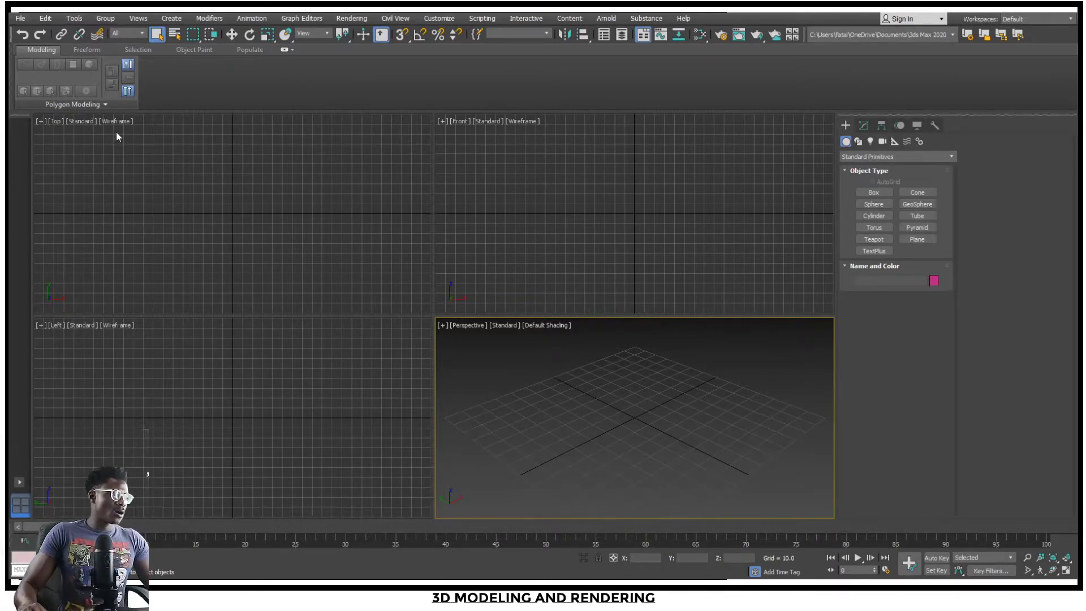
In 3ds Max, create a Plane about 139.5 long and 177 wide, centred near the origin of the Front view
scroll(120, 151, "down", 2)
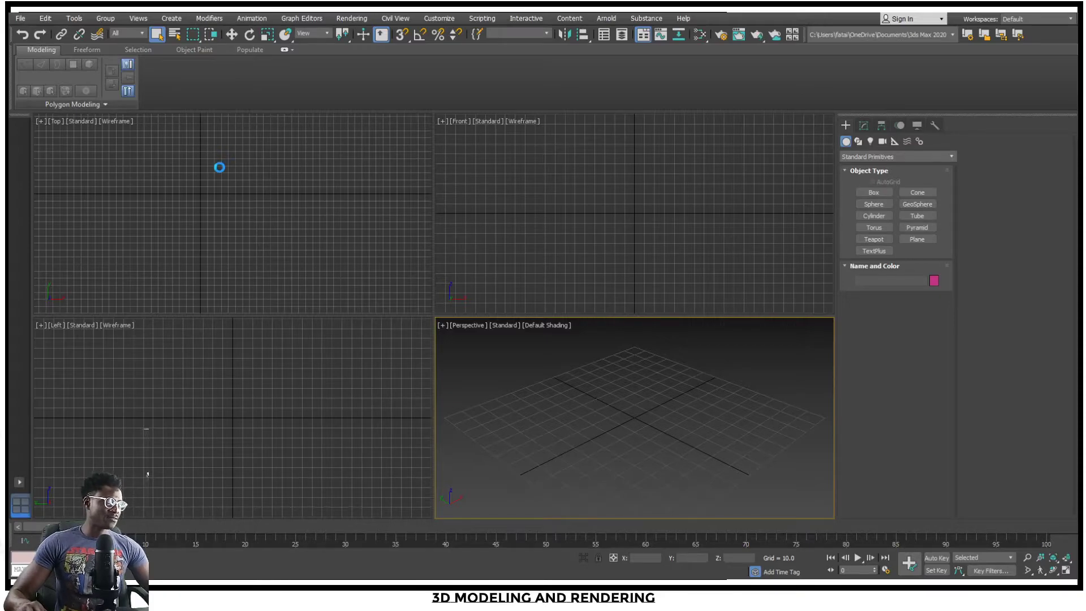
left_click(238, 203)
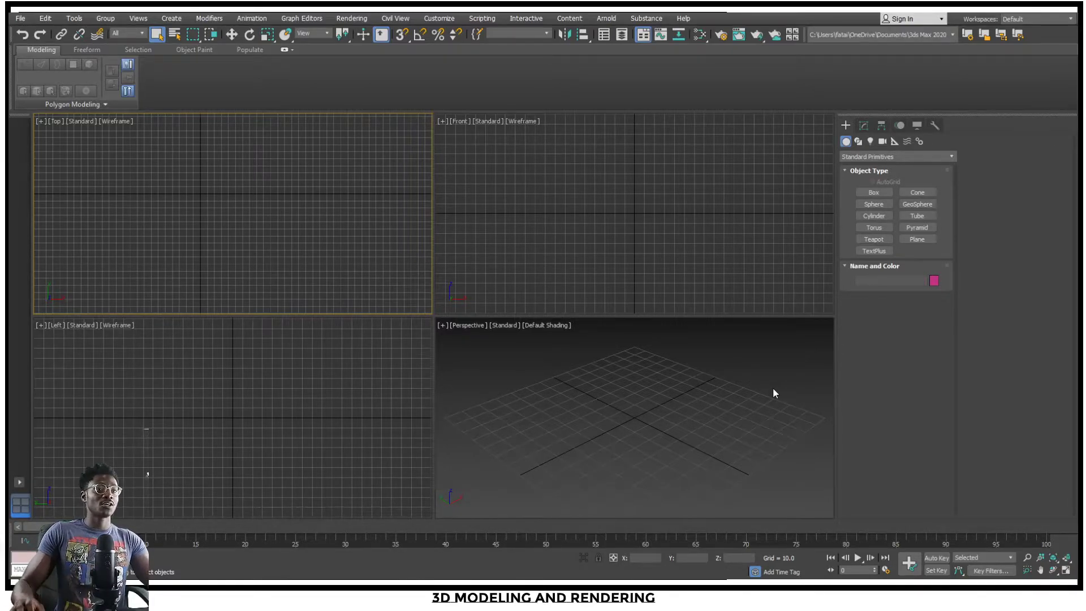
left_click(910, 241)
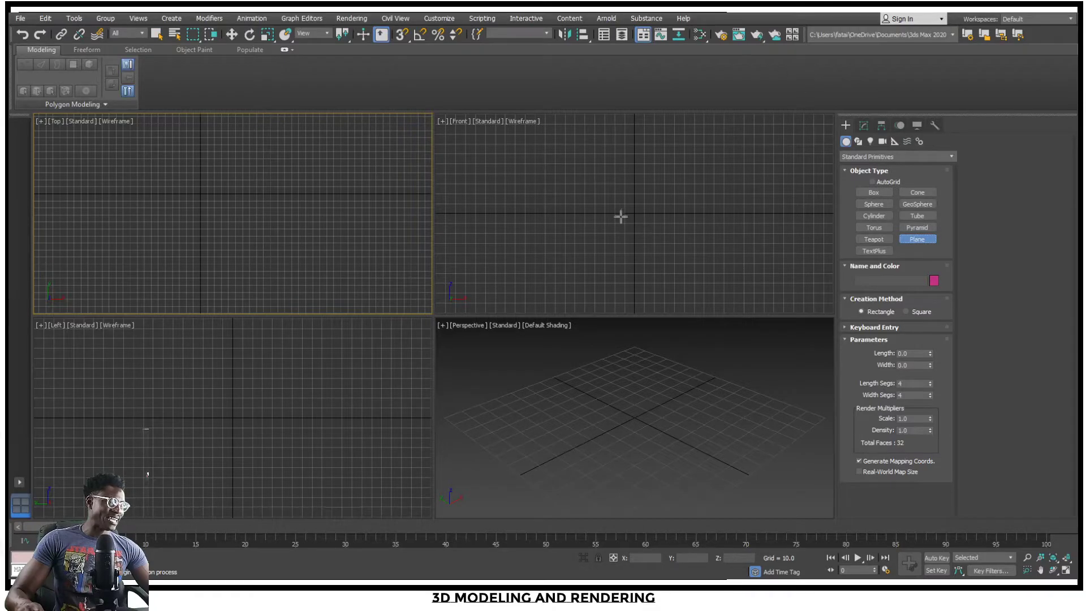
left_click_drag(546, 144, 724, 283)
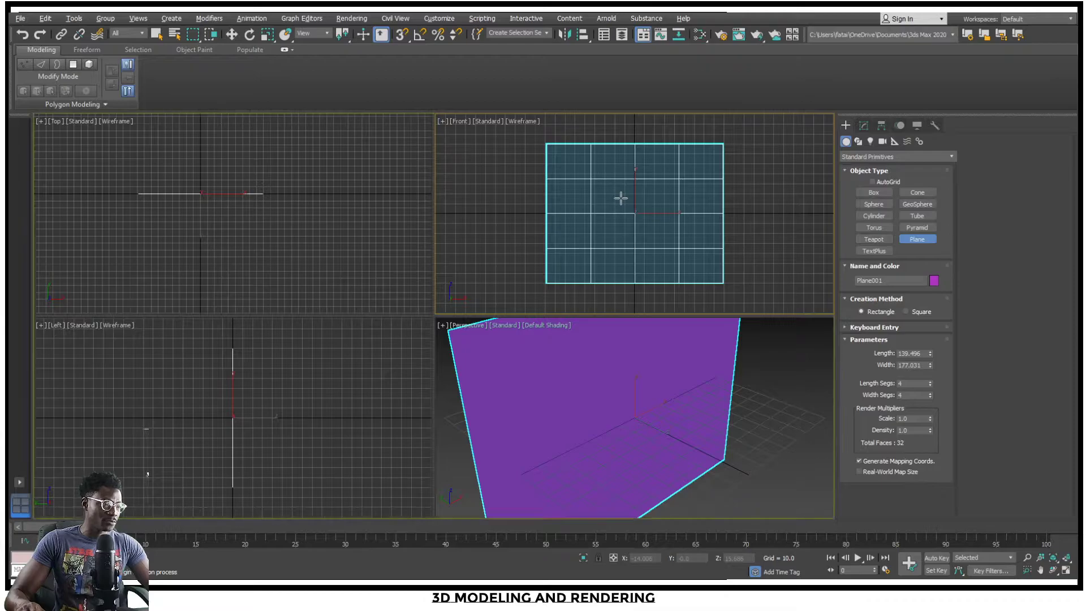
Maximize the Front view and move the plane slightly along X, to about -0.84
key("alt+w")
middle_click_drag(554, 206, 581, 182)
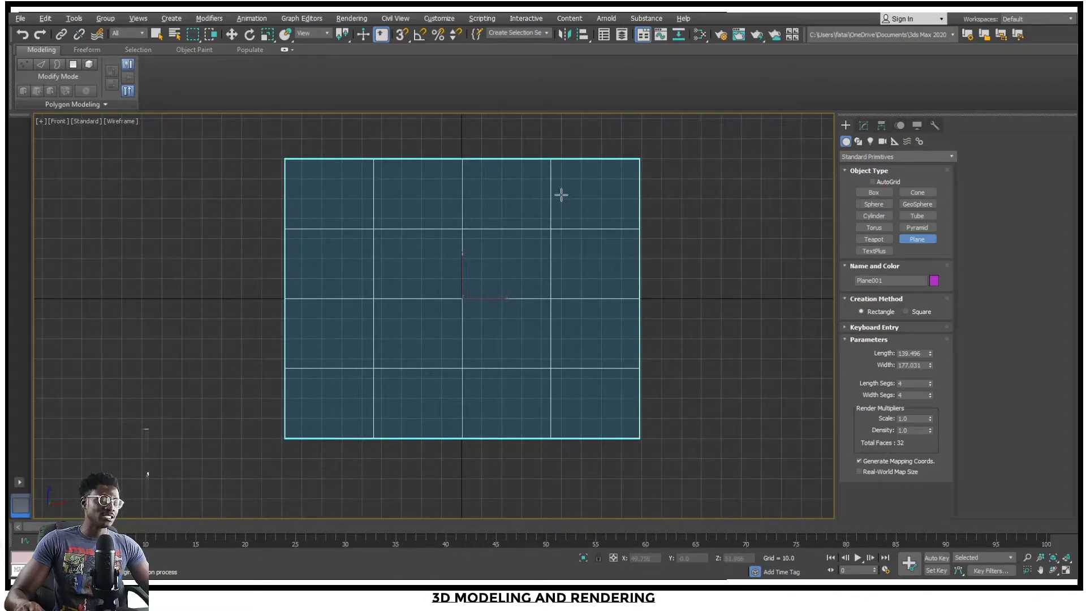
key("alt+w")
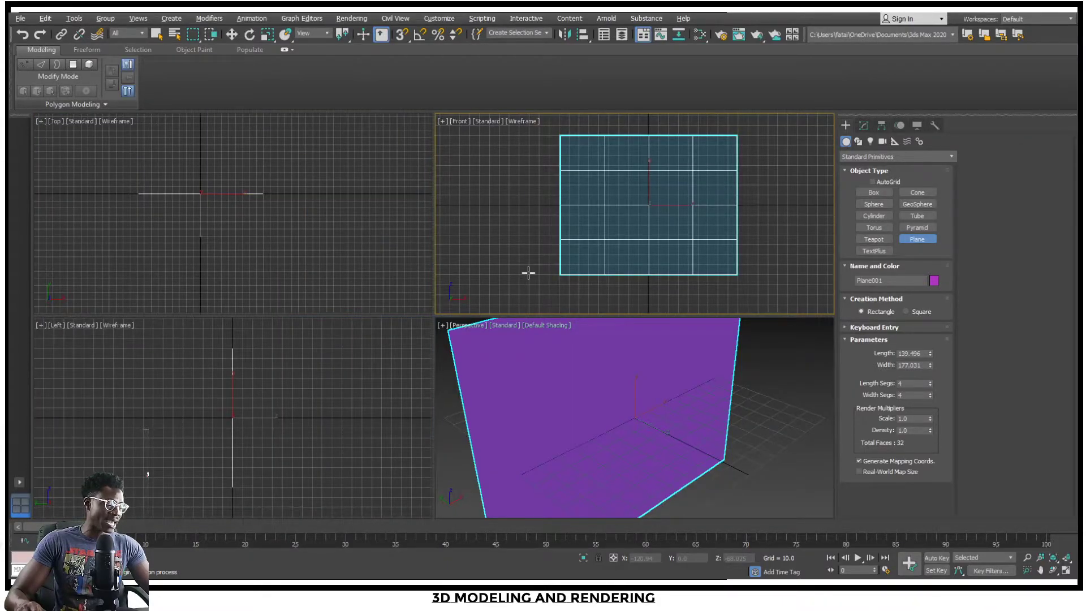
key("alt+w")
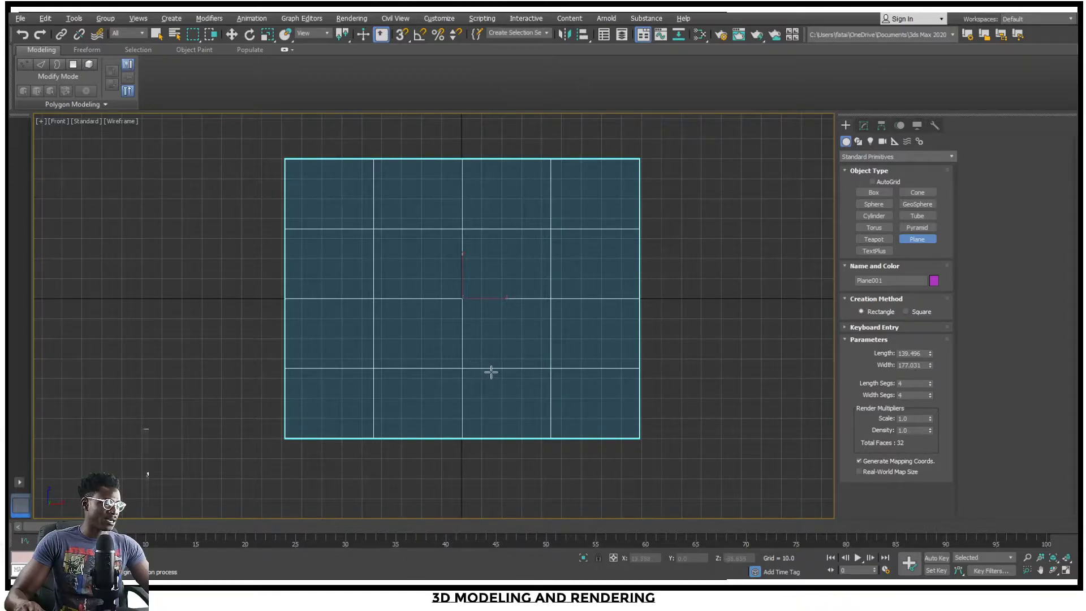
key("w")
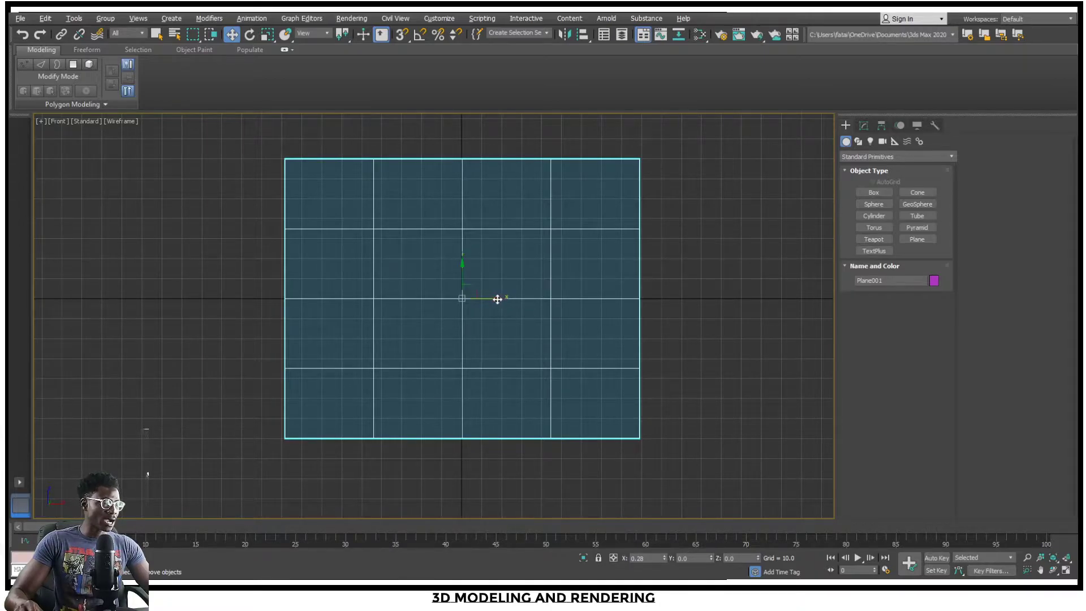
mouse_move(498, 297)
left_mouse_down()
mouse_move(508, 296)
mouse_move(492, 269)
mouse_move(491, 285)
left_mouse_up()
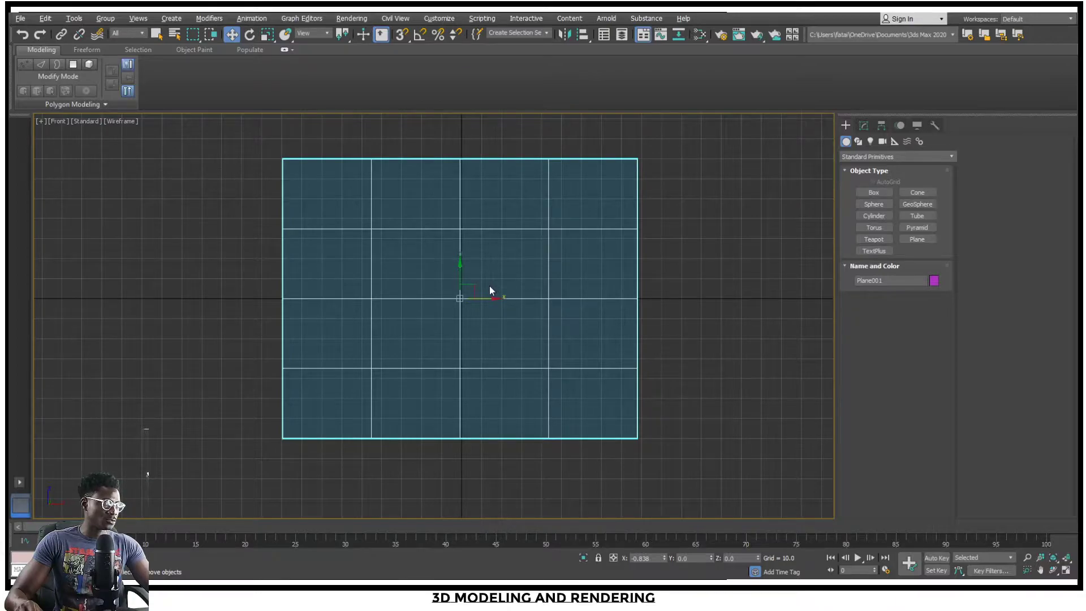
Show the plane from the Top and cycle repeatedly through the Move, Rotate and Scale tools without transforming it
key("e")
key("r")
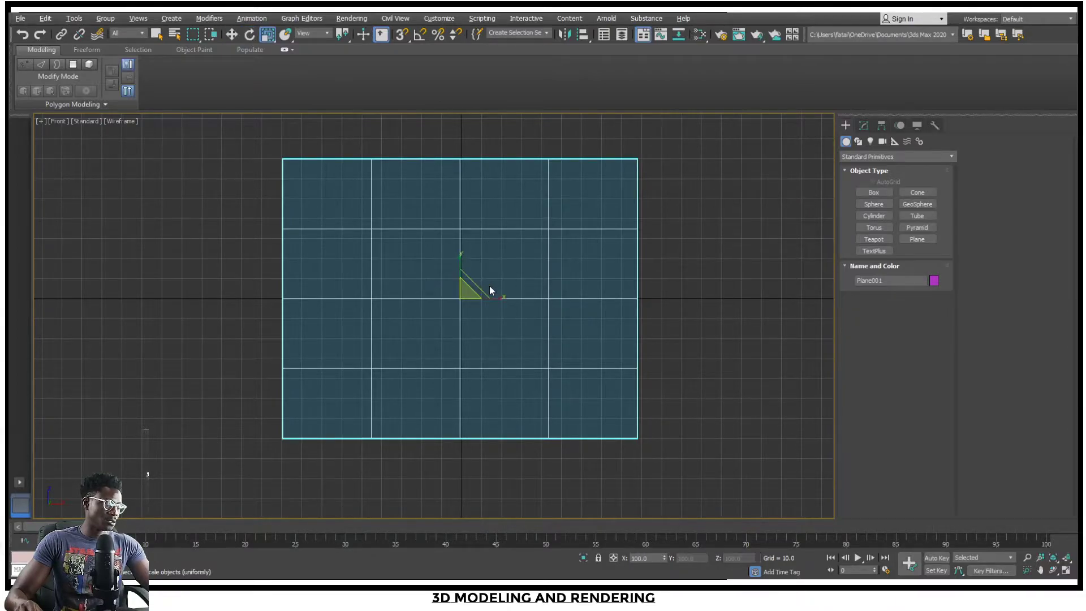
key("t")
key("w")
key("e")
key("r")
key("w")
key("e")
key("w")
key("r")
key("w")
key("q")
key("w")
key("e")
key("r")
key("w")
key("e")
key("w")
key("r")
key("e")
key("r")
key("w")
key("e")
key("r")
key("e")
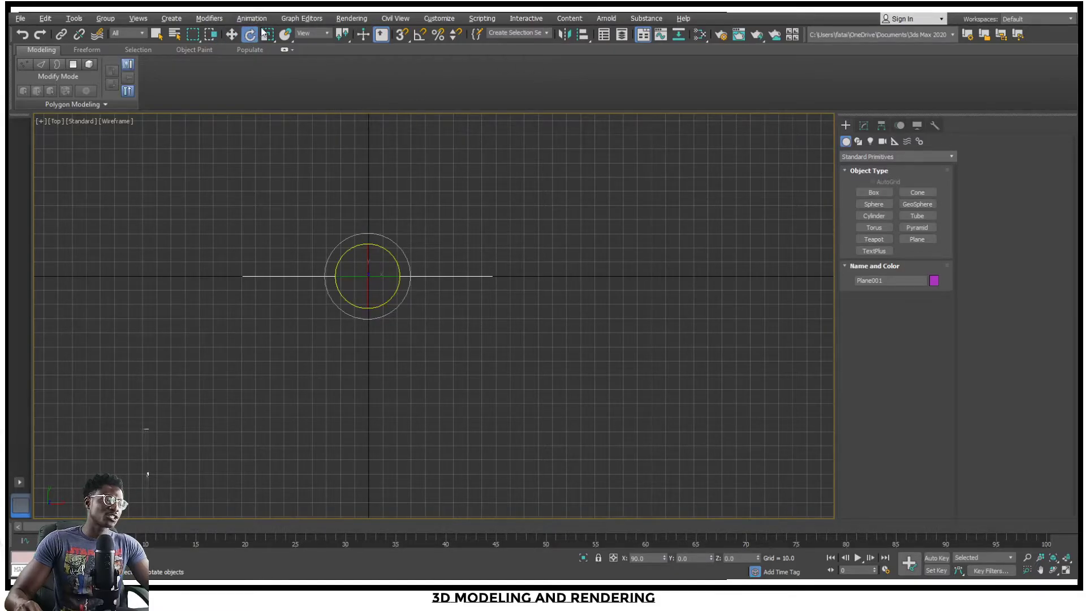
left_click(232, 34)
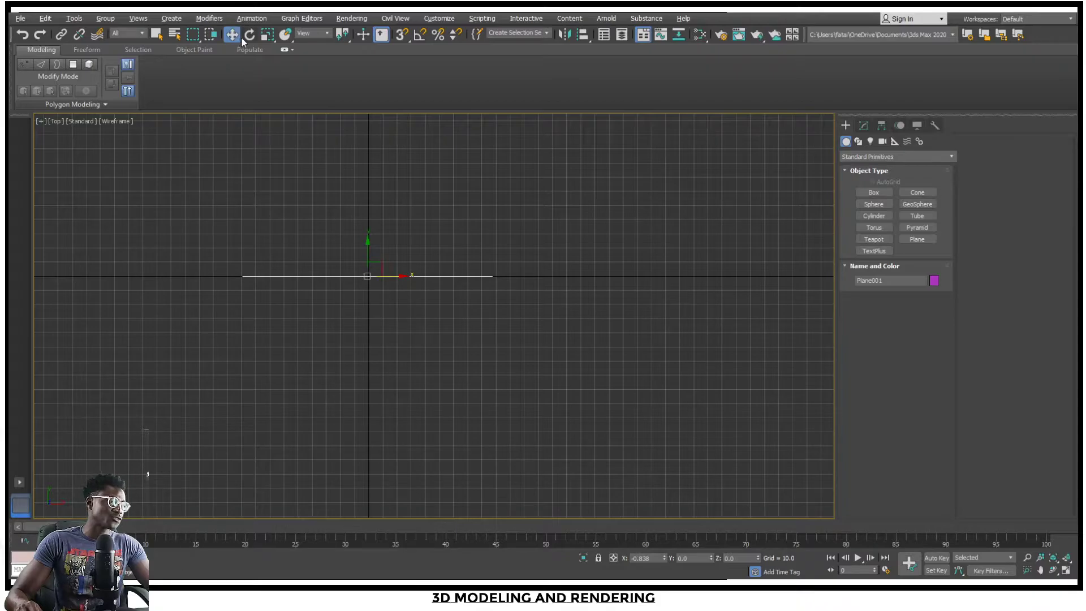
left_click(250, 35)
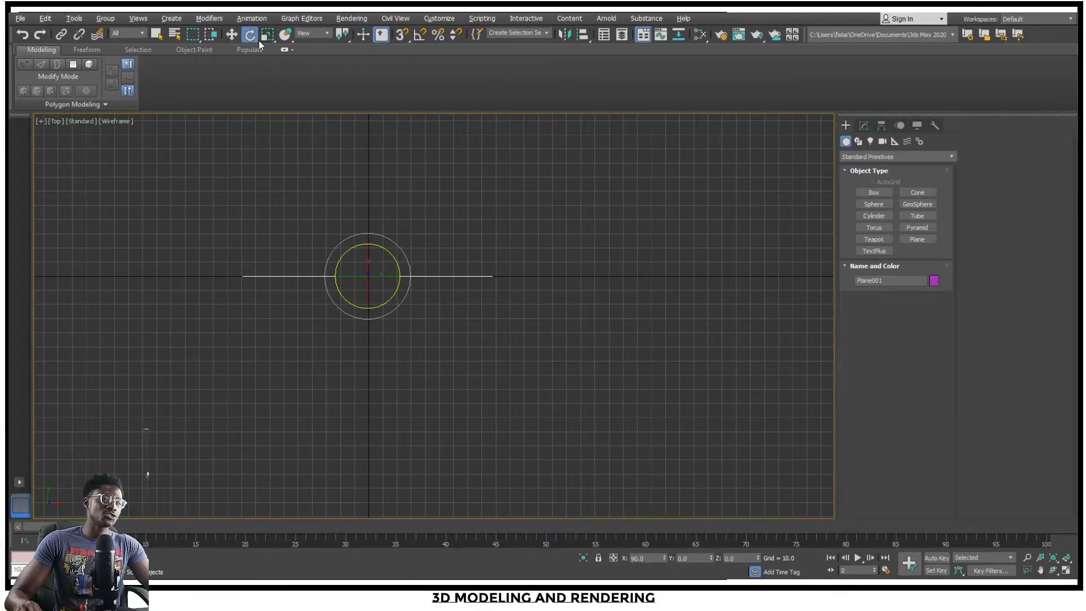
Compare the plane in the Front and Top views, ending in the Front view
key("f")
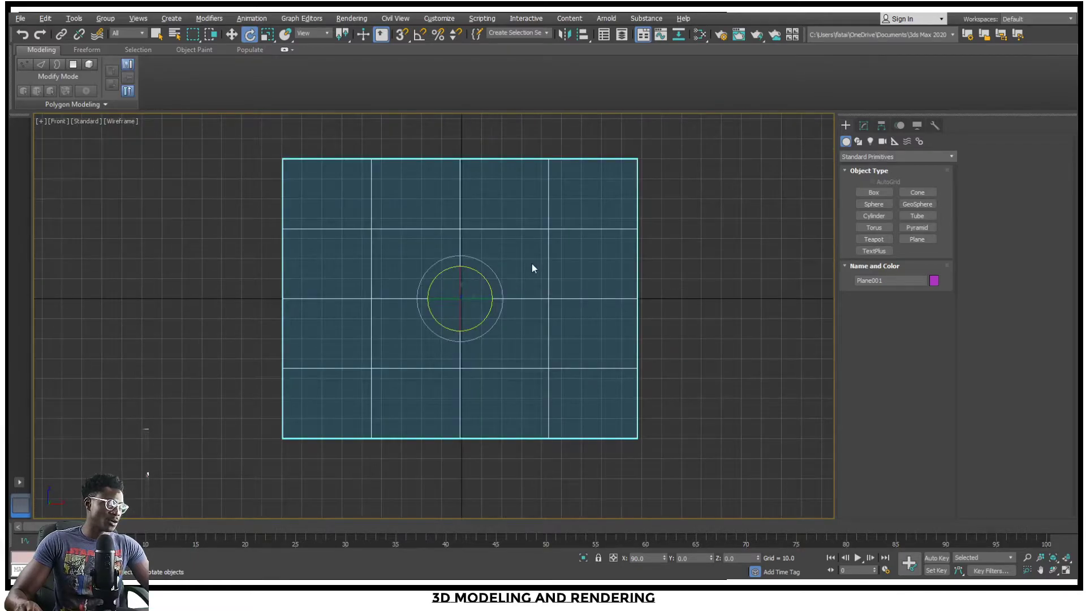
mouse_move(626, 203)
middle_mouse_down()
mouse_move(673, 206)
mouse_move(634, 216)
middle_mouse_up()
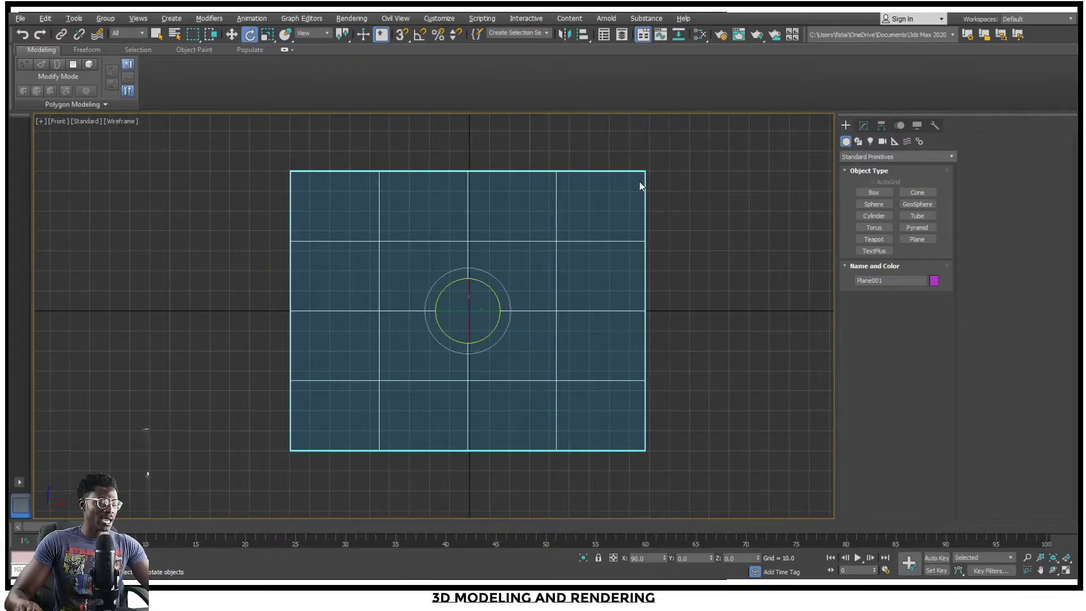
key("t")
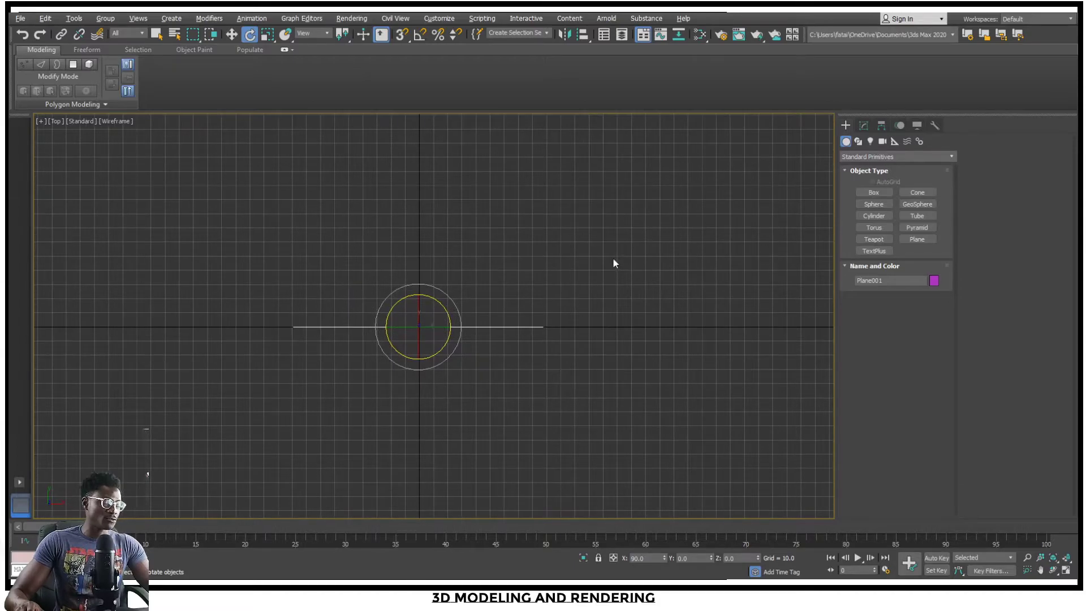
key("f")
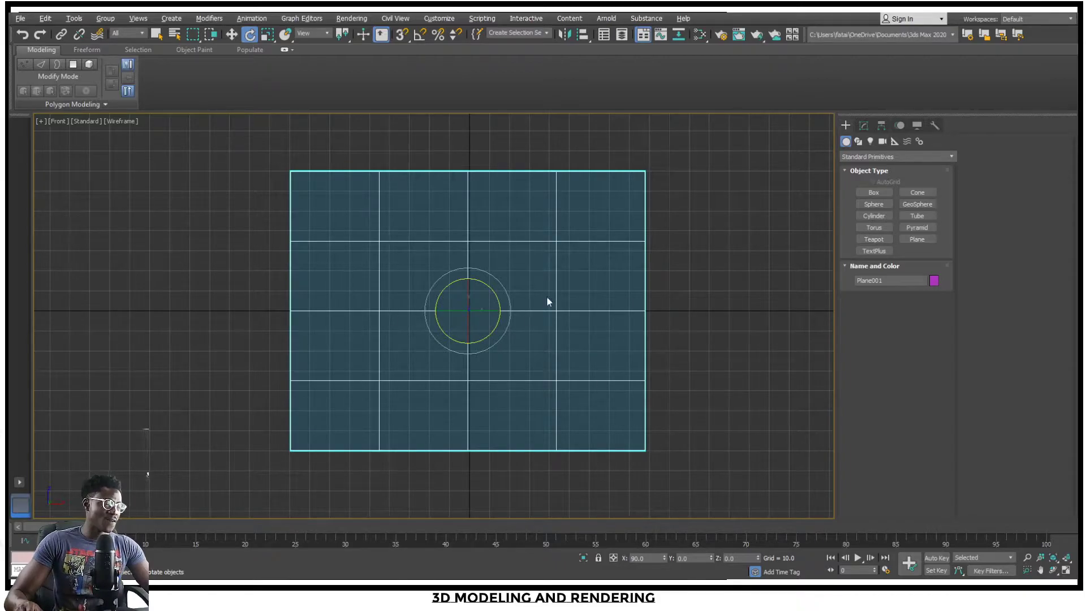
middle_click_drag(541, 307, 551, 288)
Move the plane along X closer to the world origin, to about -0.1
key("w")
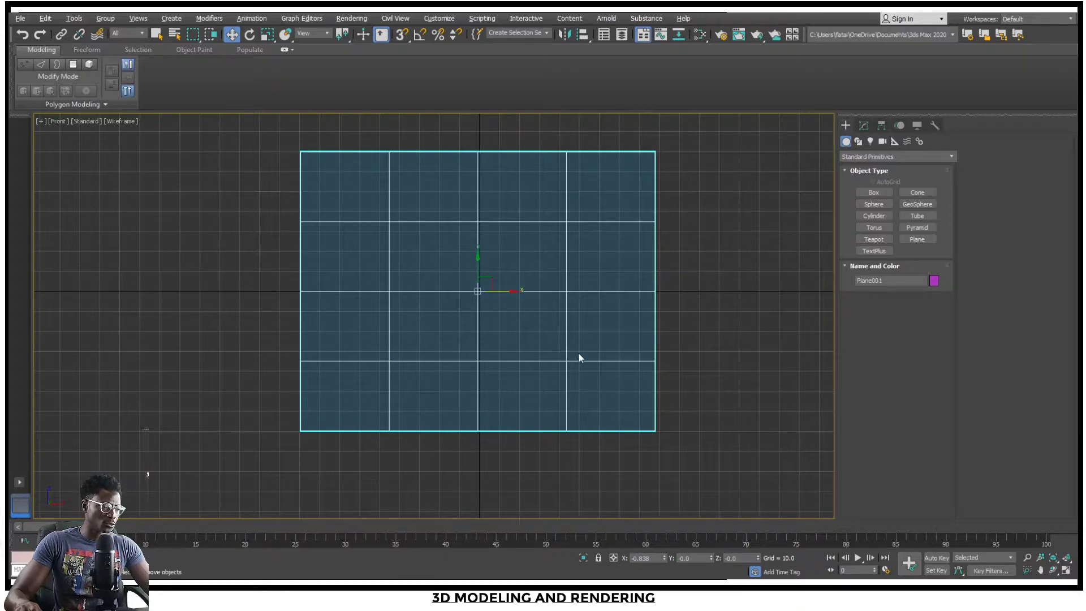
scroll(467, 296, "up", 8)
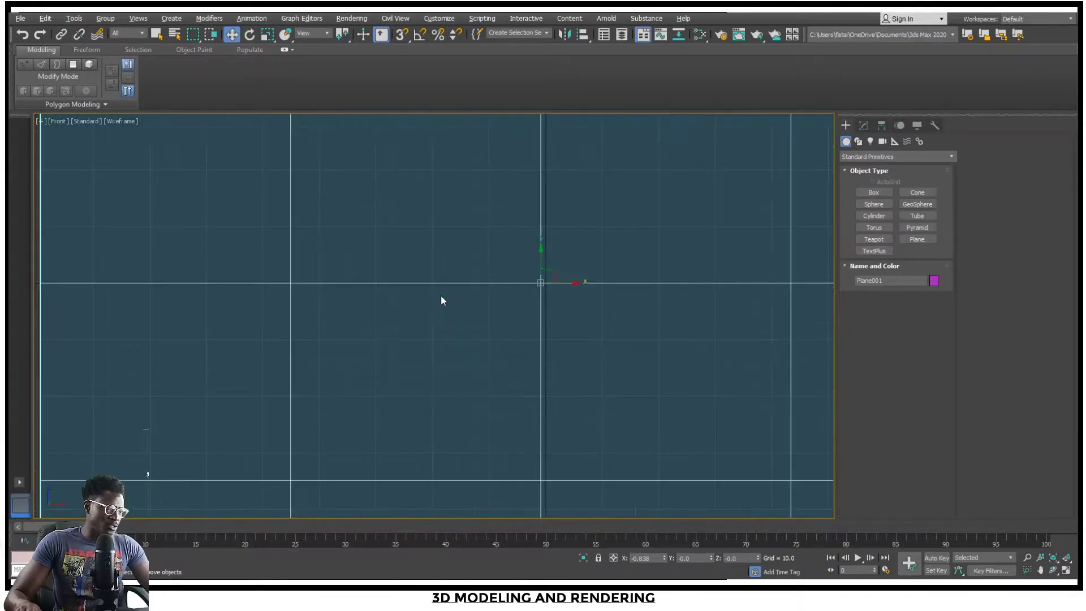
middle_click_drag(475, 285, 460, 302)
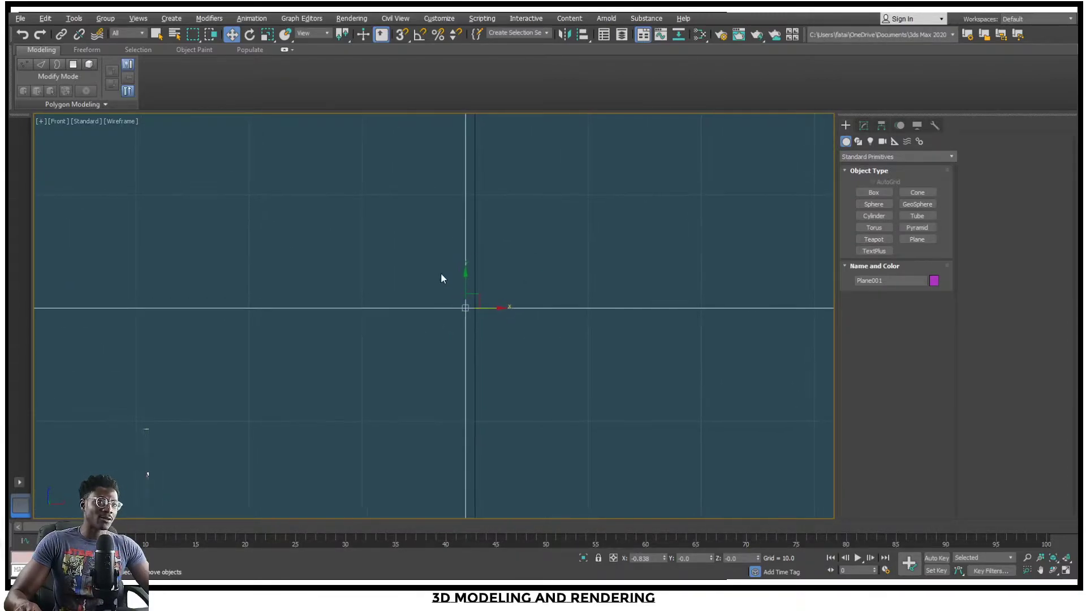
left_click(488, 312)
left_click(483, 310)
mouse_move(484, 310)
left_mouse_down()
mouse_move(504, 310)
mouse_move(492, 311)
left_mouse_up()
scroll(492, 310, "down", 6)
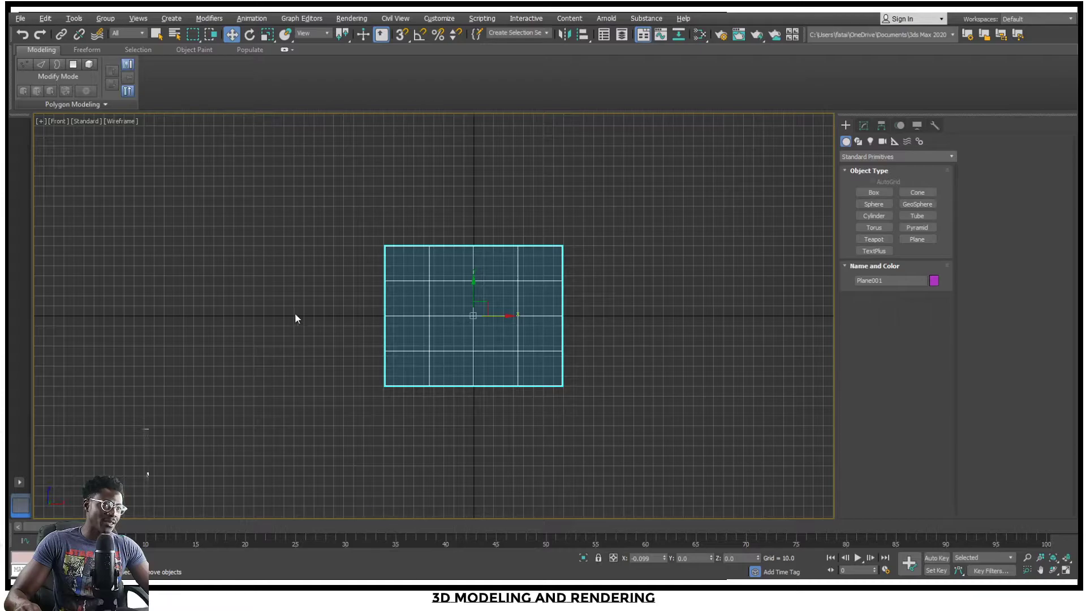
scroll(486, 326, "up", 8)
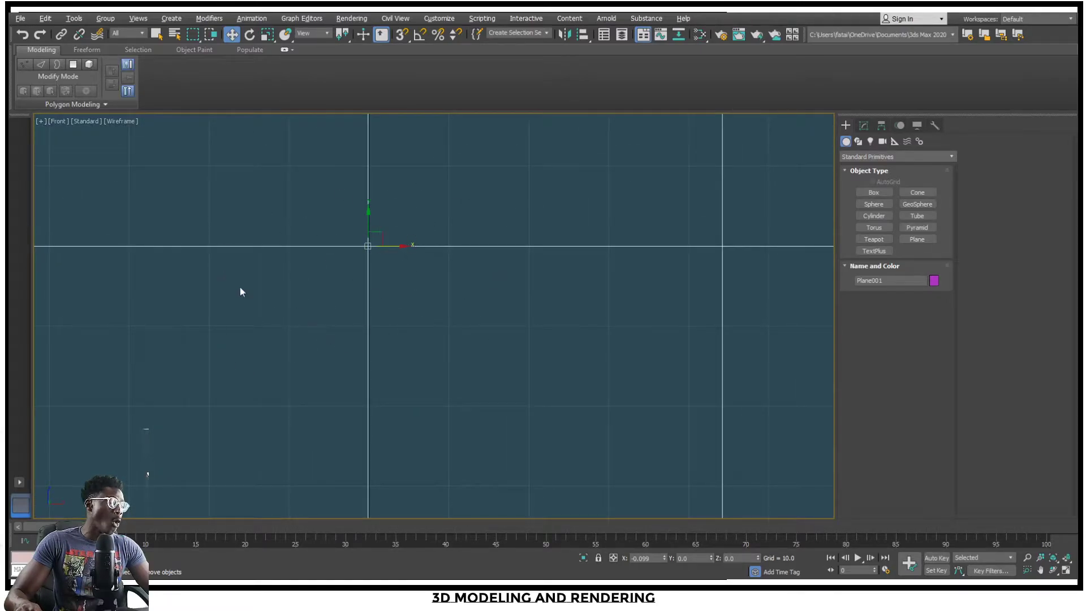
scroll(373, 246, "down", 8)
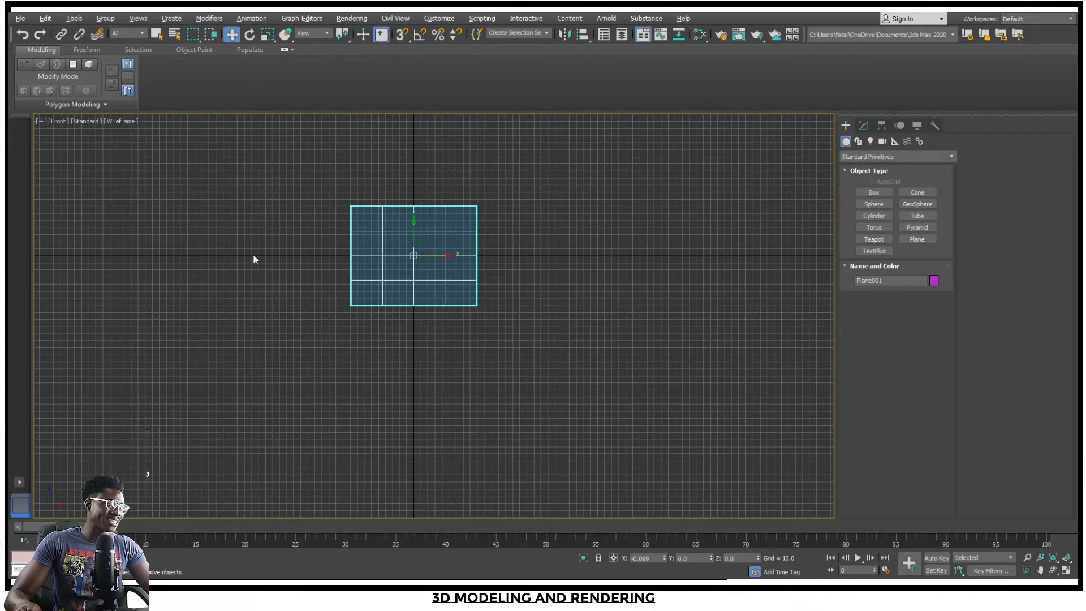
Nudge the plane along X in the Front view and reset its X position to 0
scroll(367, 277, "up", 5)
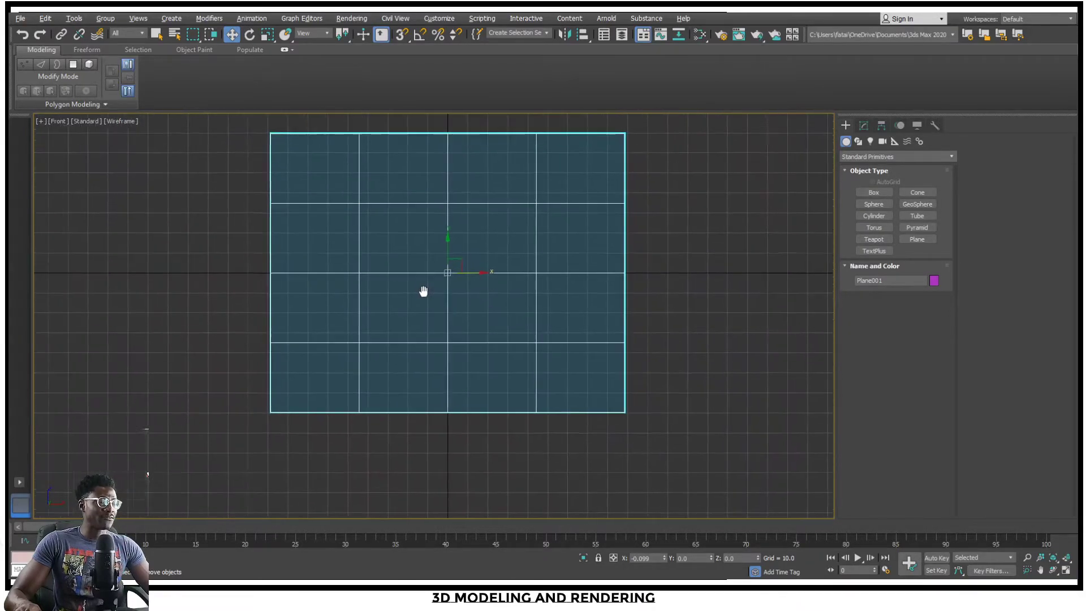
scroll(429, 254, "down", 1)
scroll(412, 270, "up", 4)
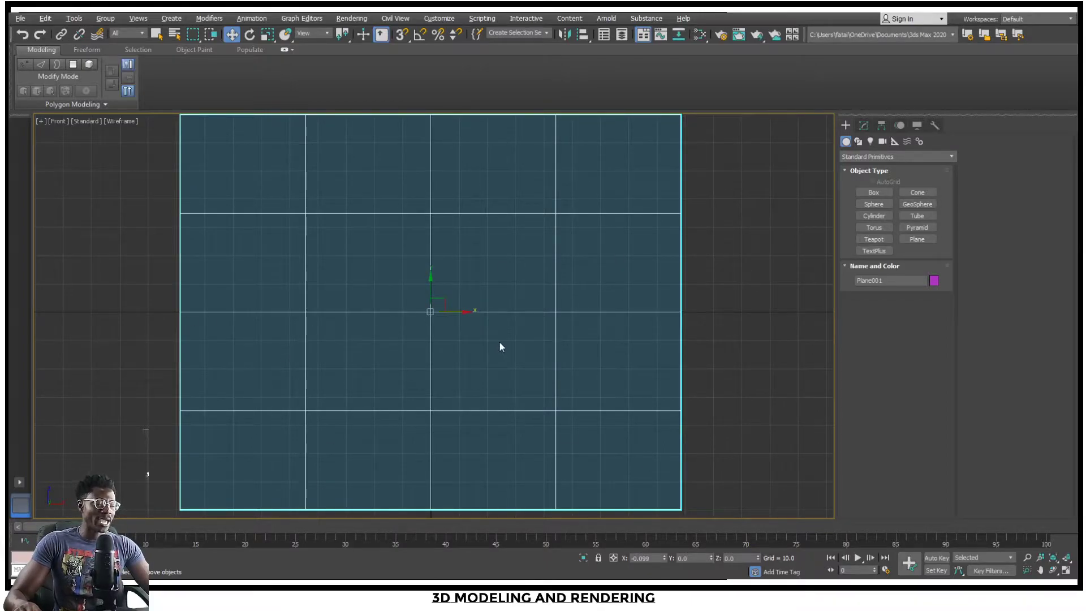
left_click_drag(456, 317, 429, 333)
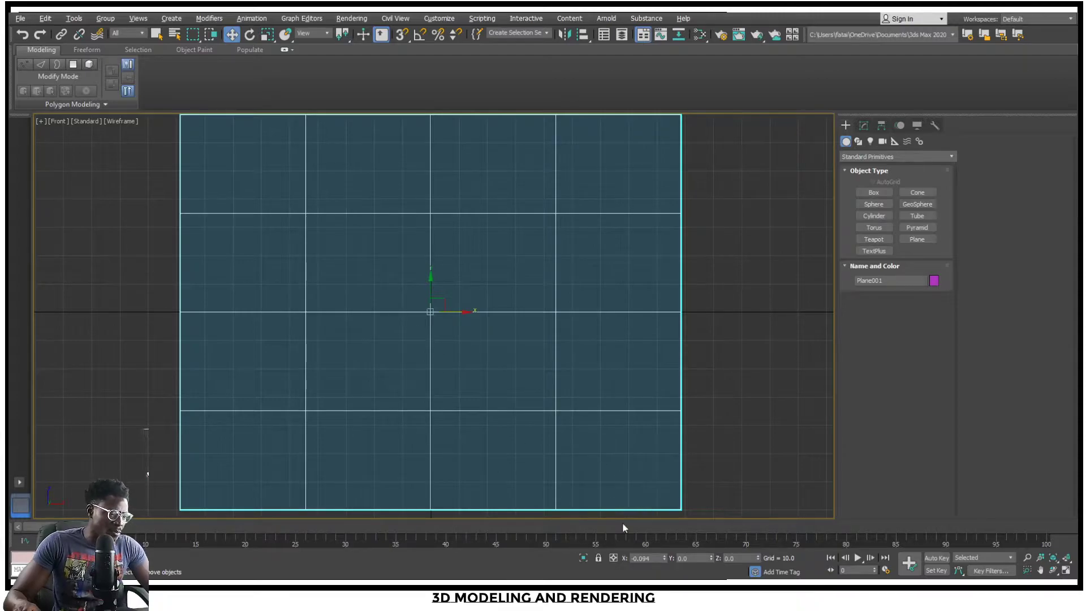
middle_click_drag(617, 506, 651, 457)
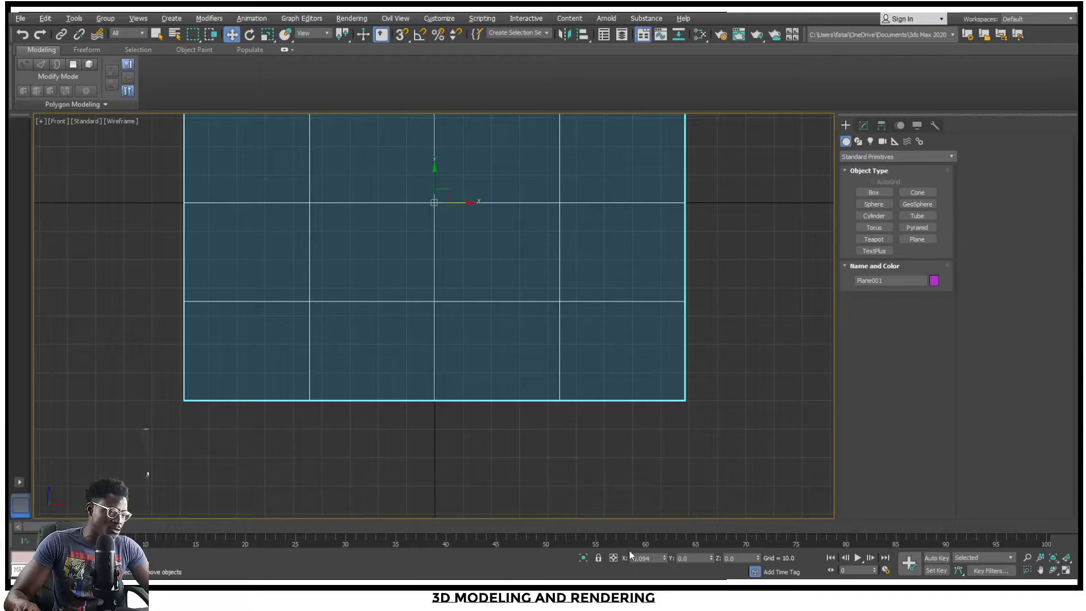
middle_click_drag(514, 353, 515, 401)
middle_click_drag(545, 362, 548, 377)
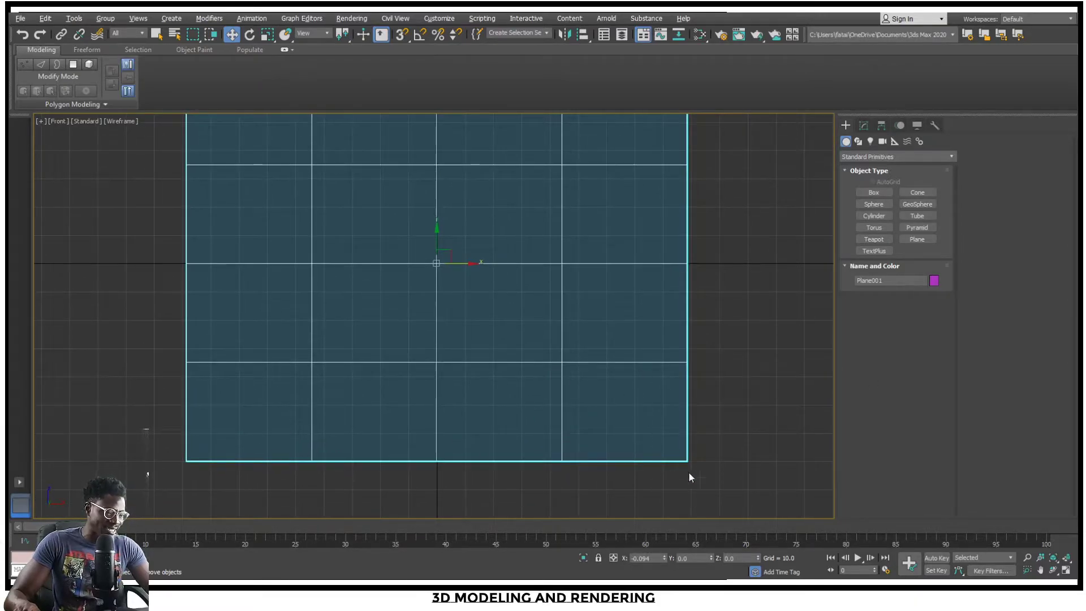
right_click(663, 558)
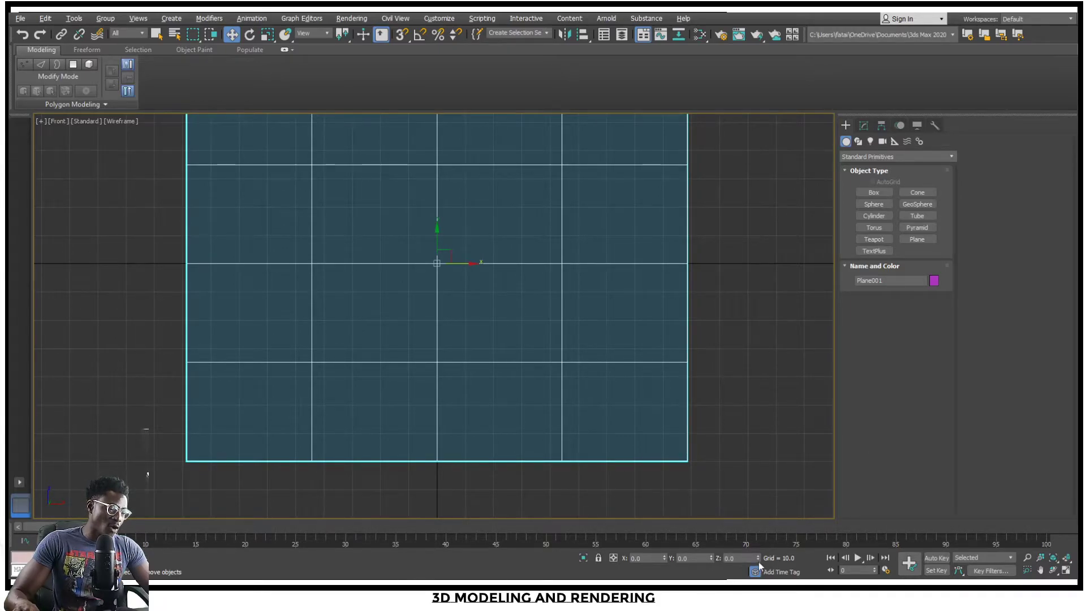
Move the plane away from the world origin, to about X 110 and Z 54
middle_click_drag(417, 194, 375, 183)
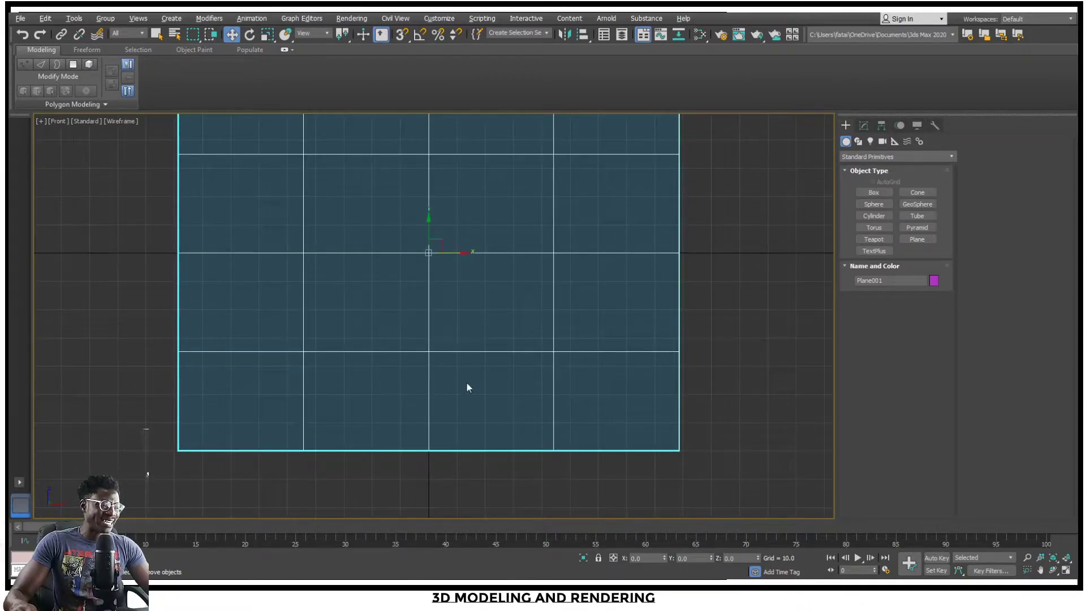
middle_click_drag(433, 240, 424, 286)
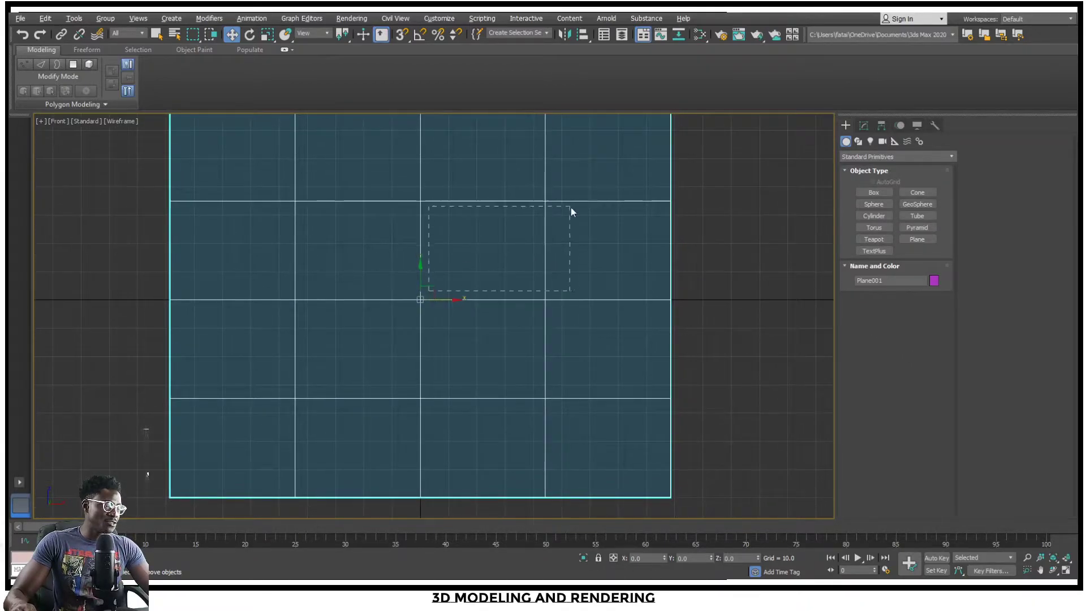
middle_click_drag(372, 353, 664, 216)
scroll(562, 283, "down", 5)
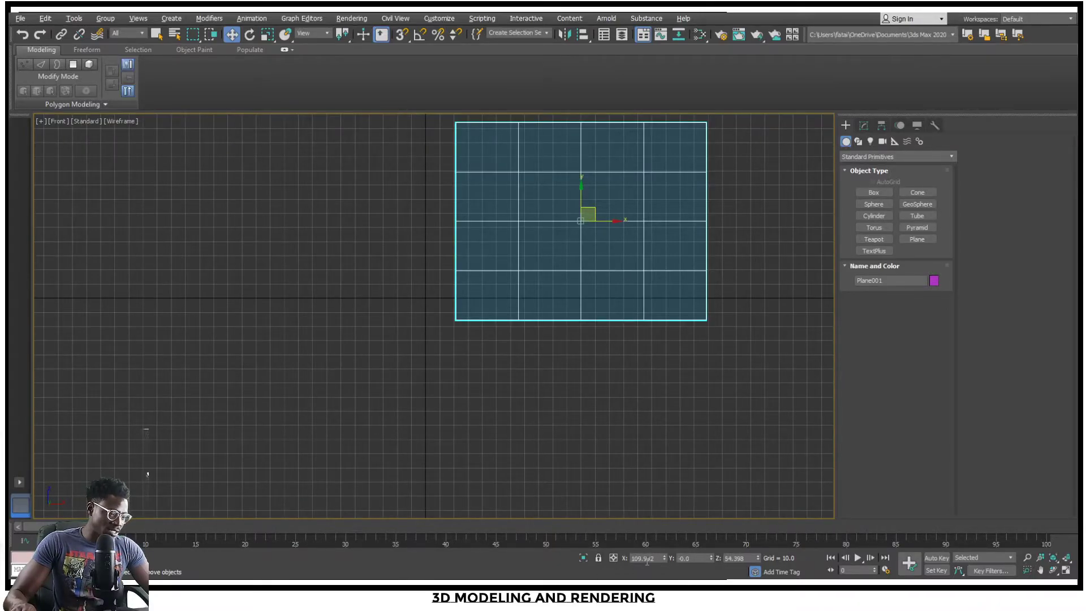
left_click(688, 558)
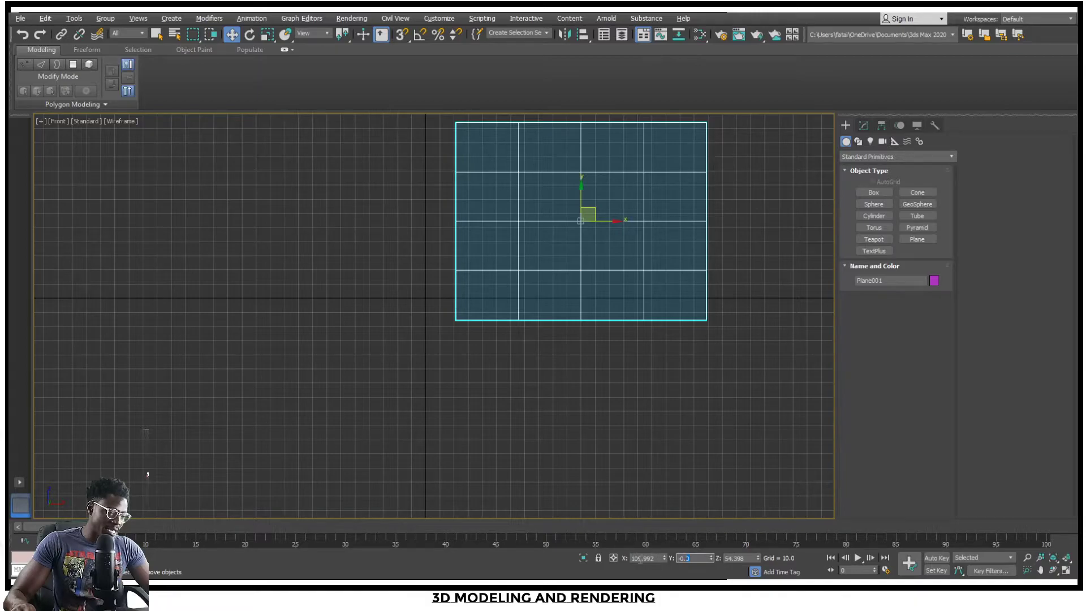
left_click(729, 559)
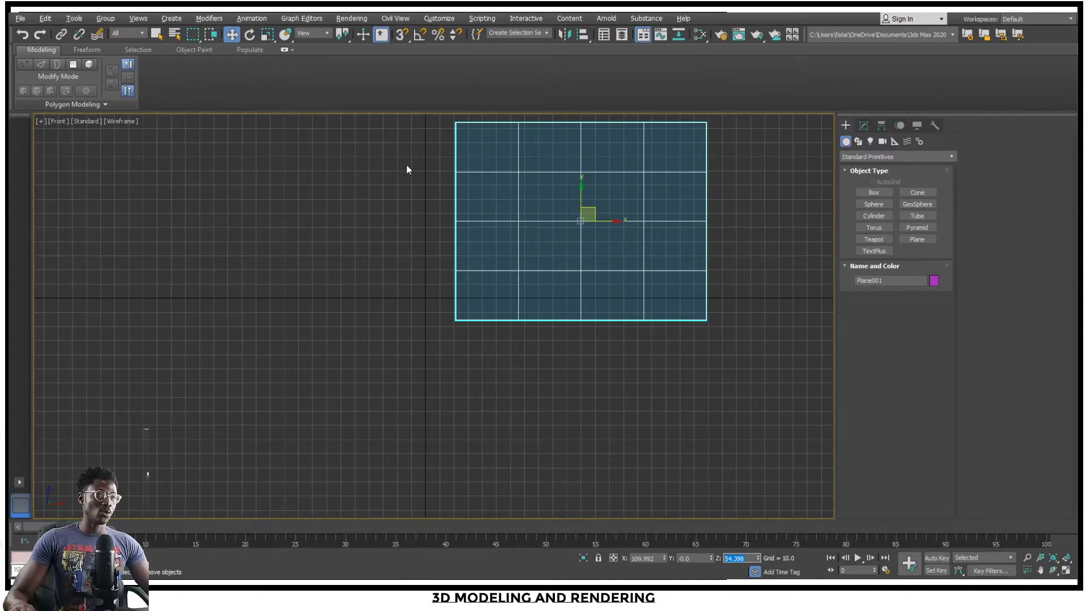
Reset the plane's X, Y and Z position to 0 so it sits on the world origin
right_click(663, 559)
right_click(711, 558)
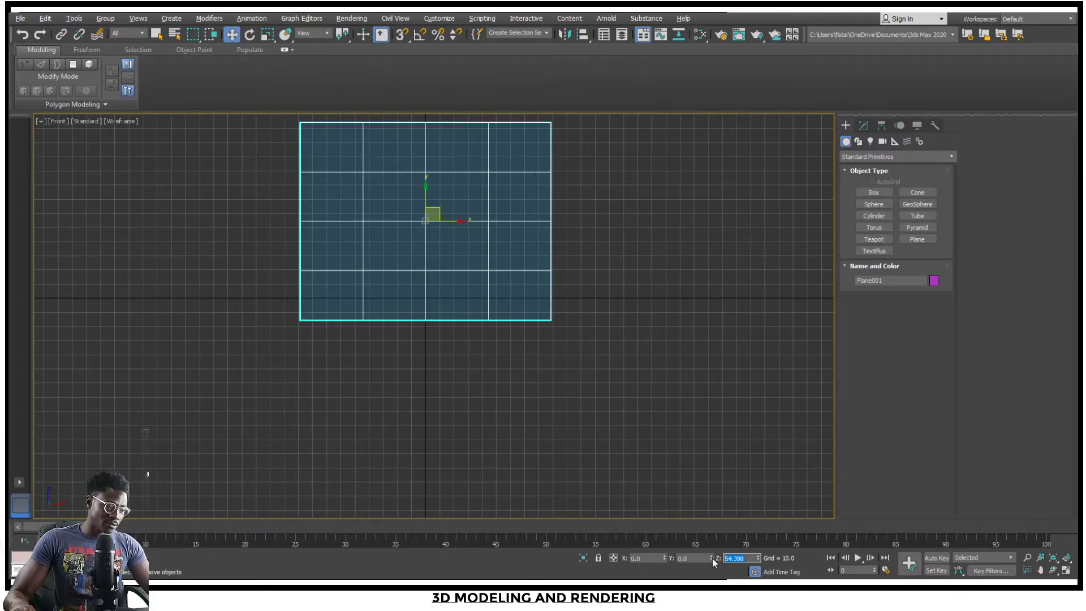
right_click(757, 559)
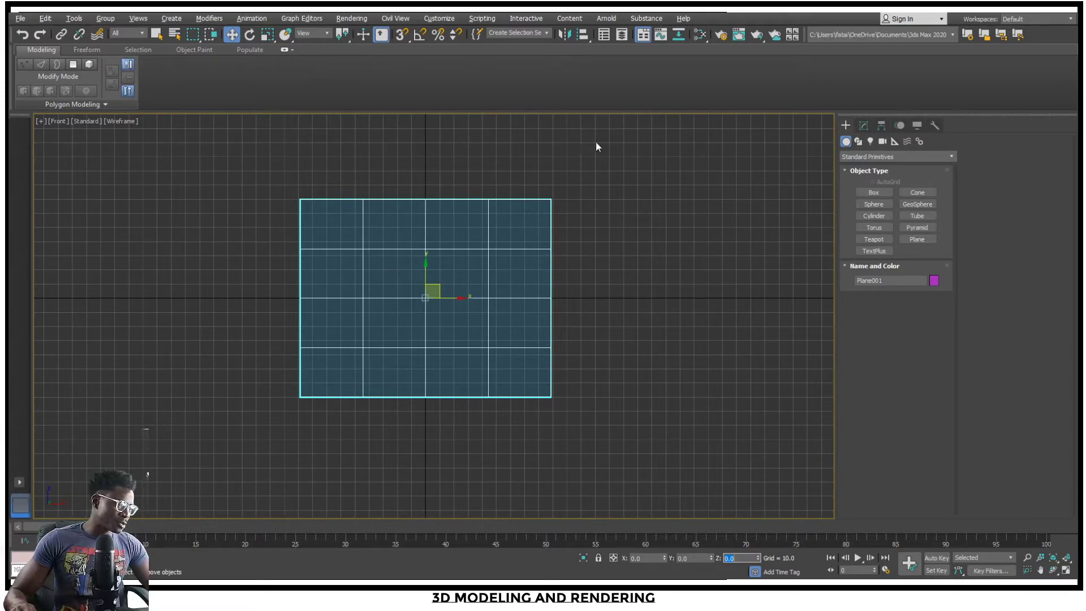
Show the plane's modify parameters and rename it as Coin_Refs
left_click(864, 125)
left_click(845, 125)
left_click(863, 125)
left_click(846, 125)
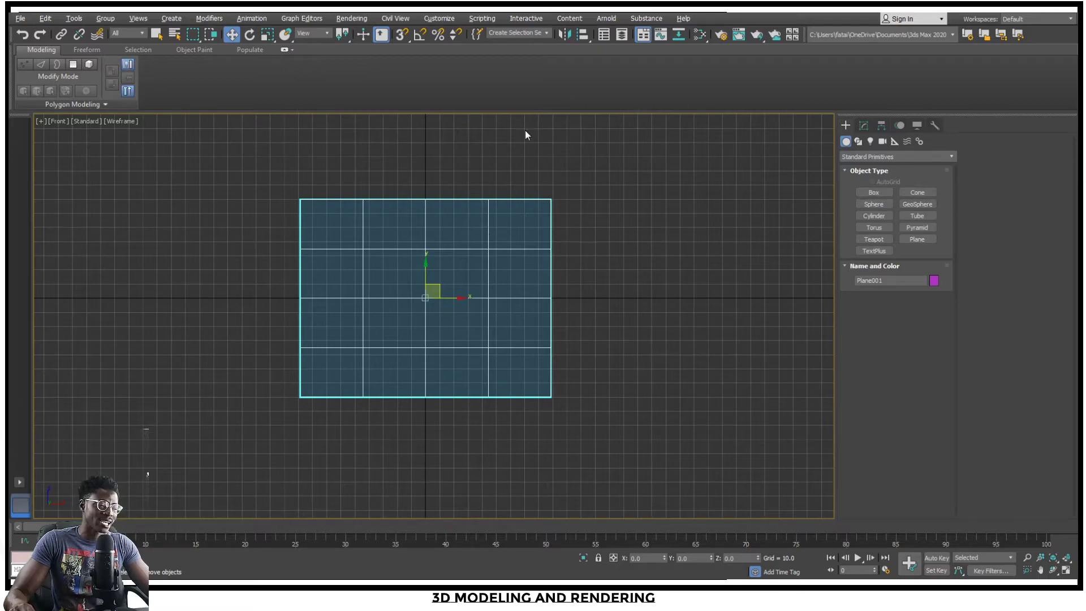
left_click(862, 127)
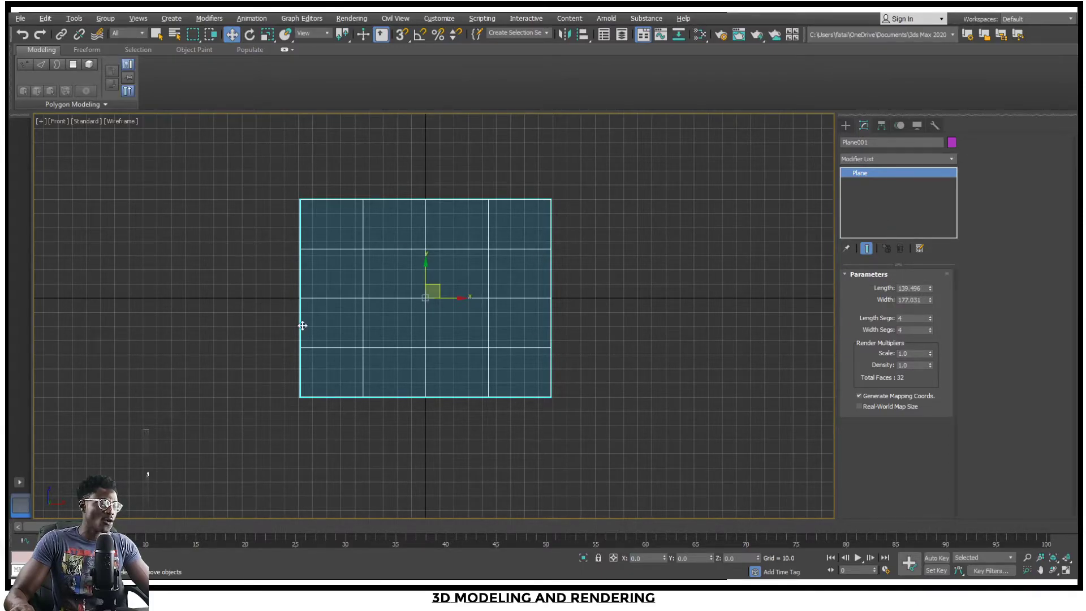
left_click(869, 142)
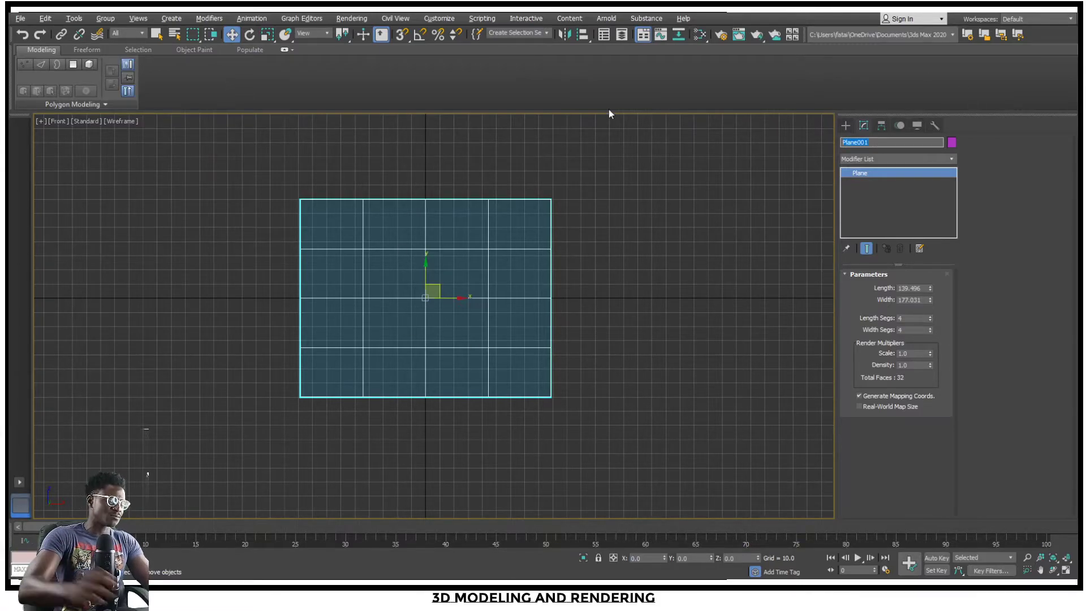
type("Refs")
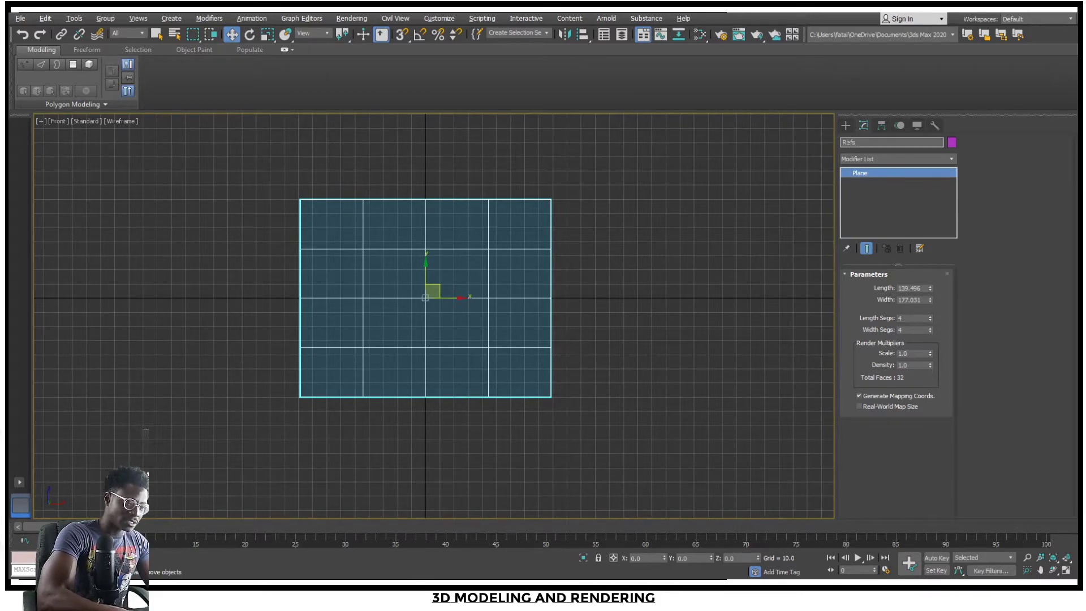
type("Coin_")
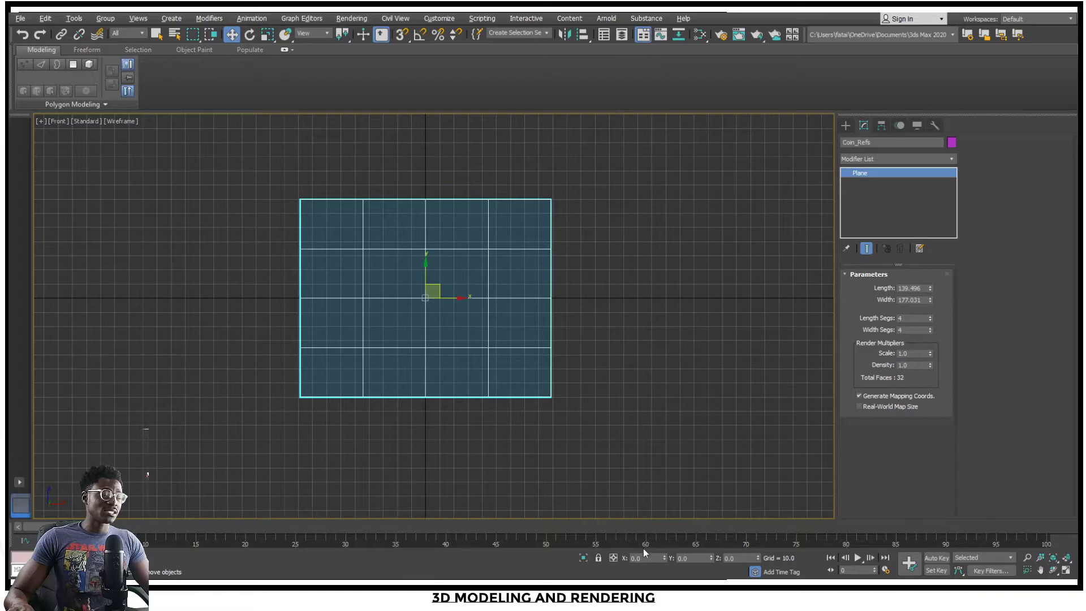
Set the plane's length segments and width segments to 1
left_click_drag(930, 318, 931, 328)
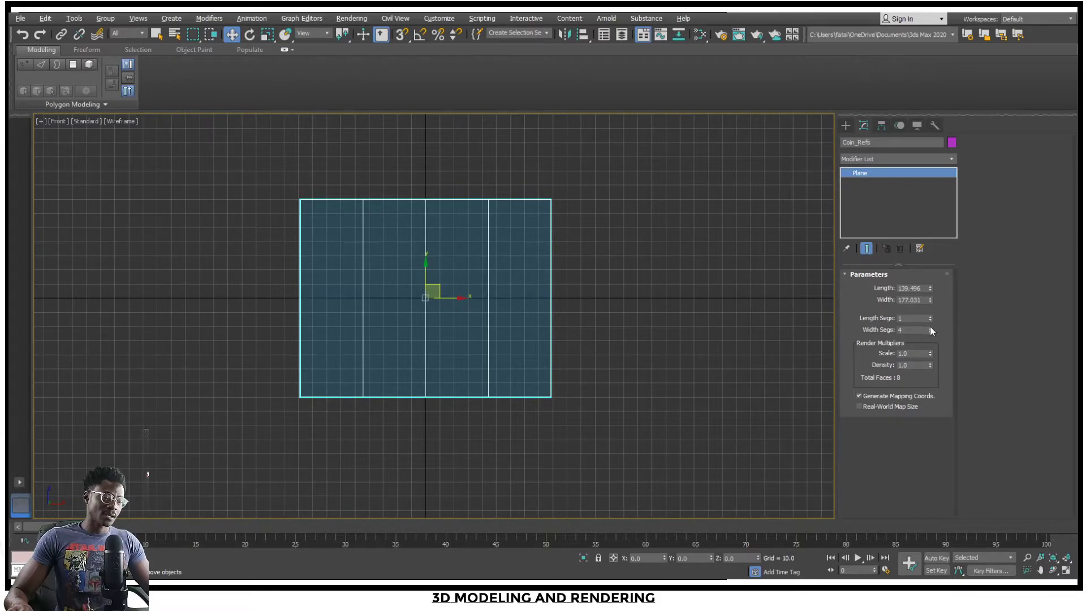
right_click(930, 328)
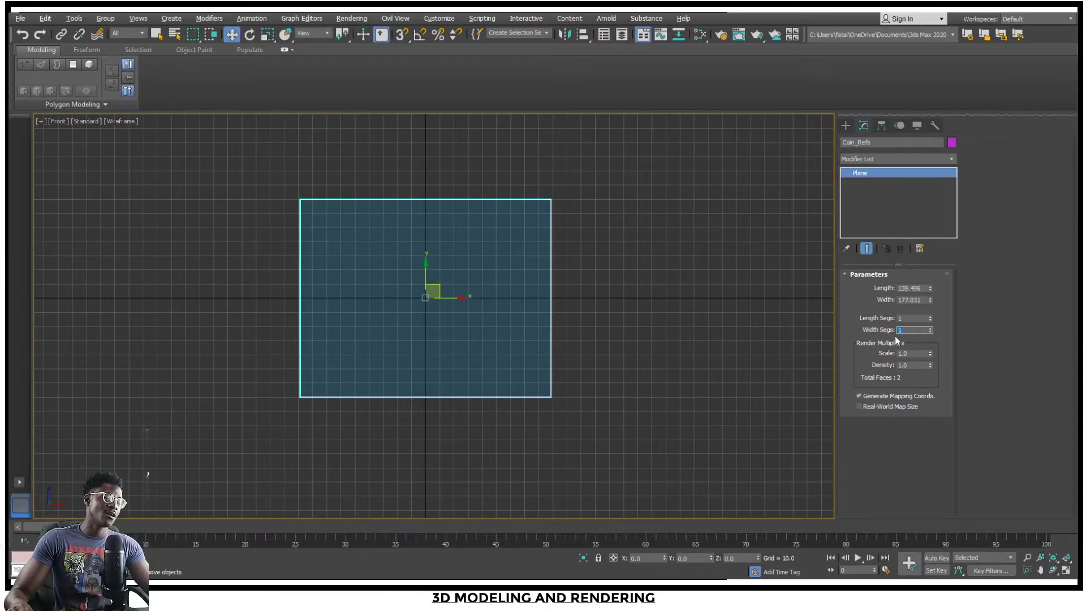
key("shift+Tab")
Deselect the Coin_Refs plane and reselect it with a selection region, leaving its modifiers unchanged
left_click(360, 222)
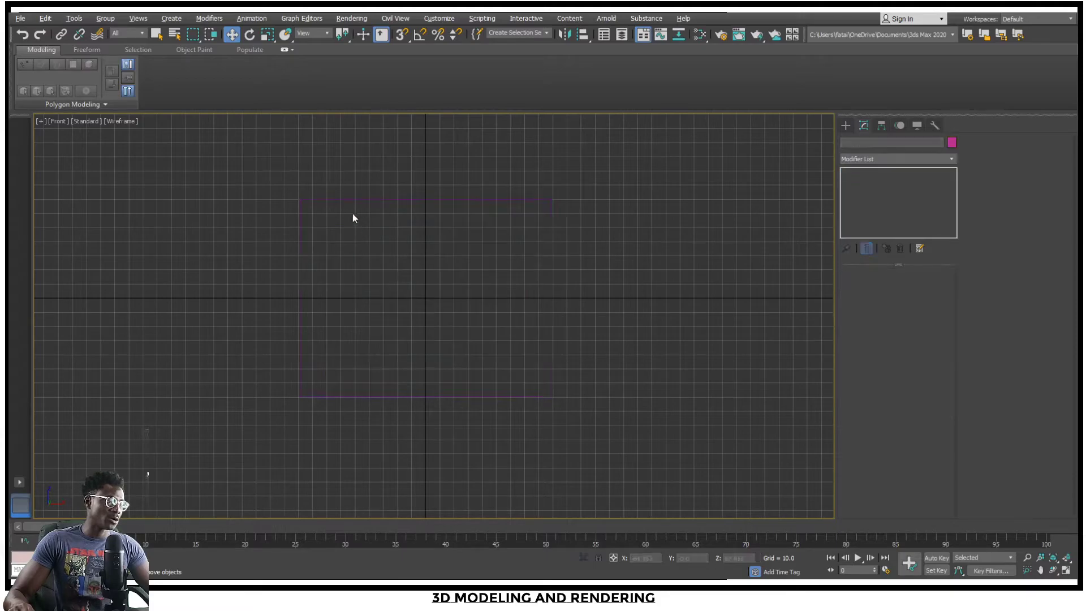
left_click_drag(307, 148, 573, 462)
left_click_drag(646, 162, 538, 148)
left_click_drag(281, 158, 687, 496)
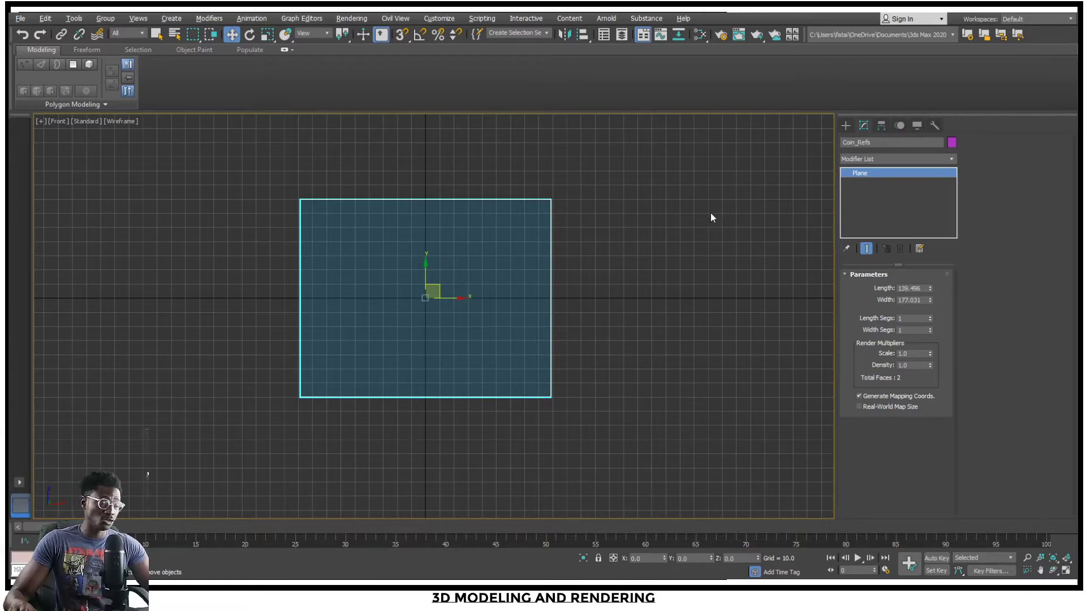
left_click(892, 160)
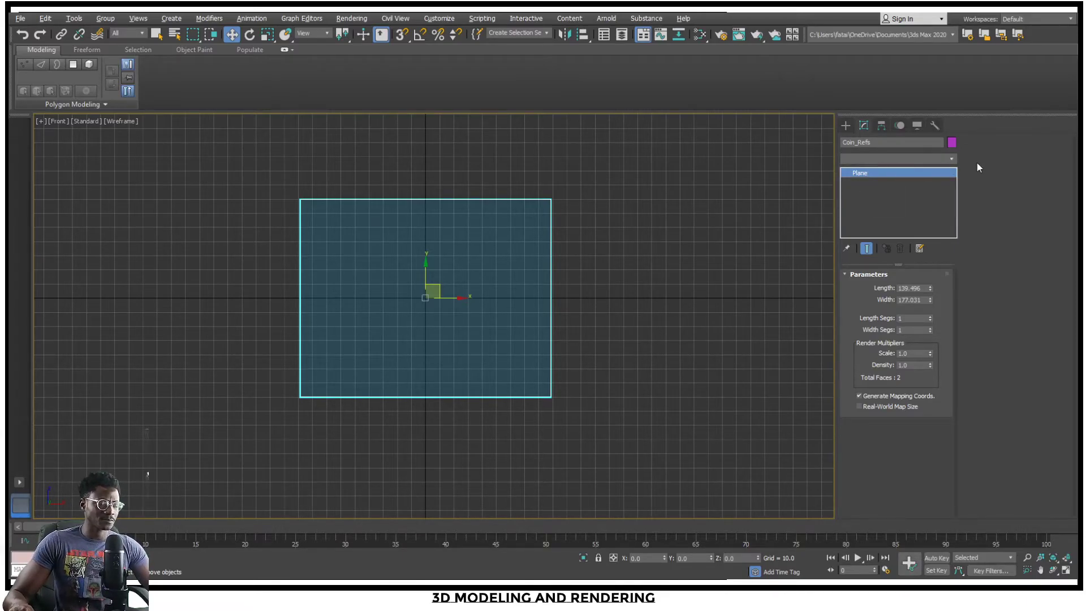
left_click(598, 210)
left_click_drag(351, 158, 508, 337)
Open the Slate Material Editor, place it beside the plane and add a Physical Material node to View1
key("m")
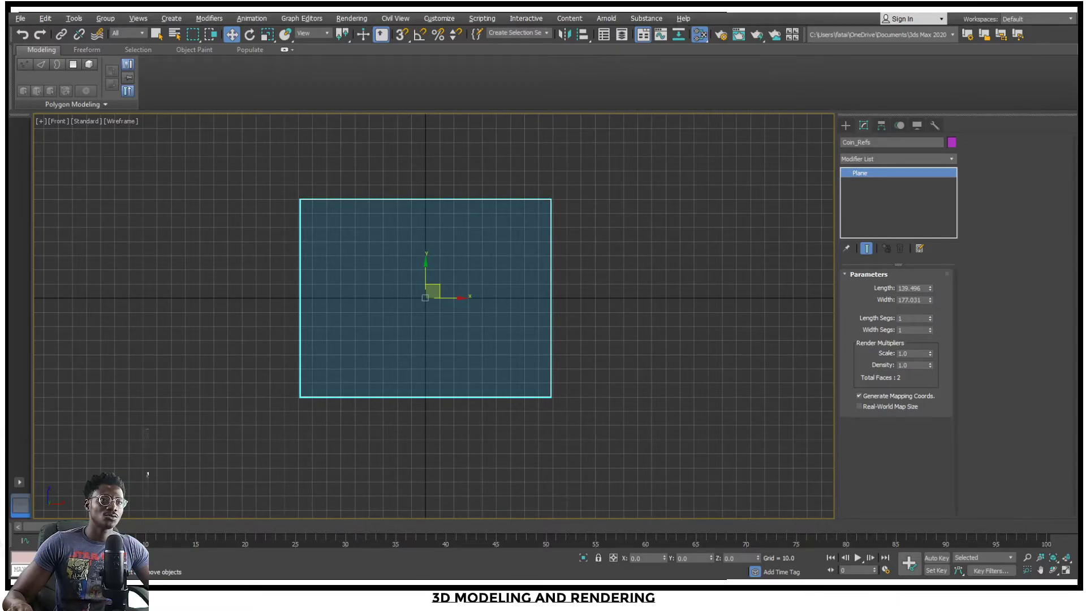
key("m")
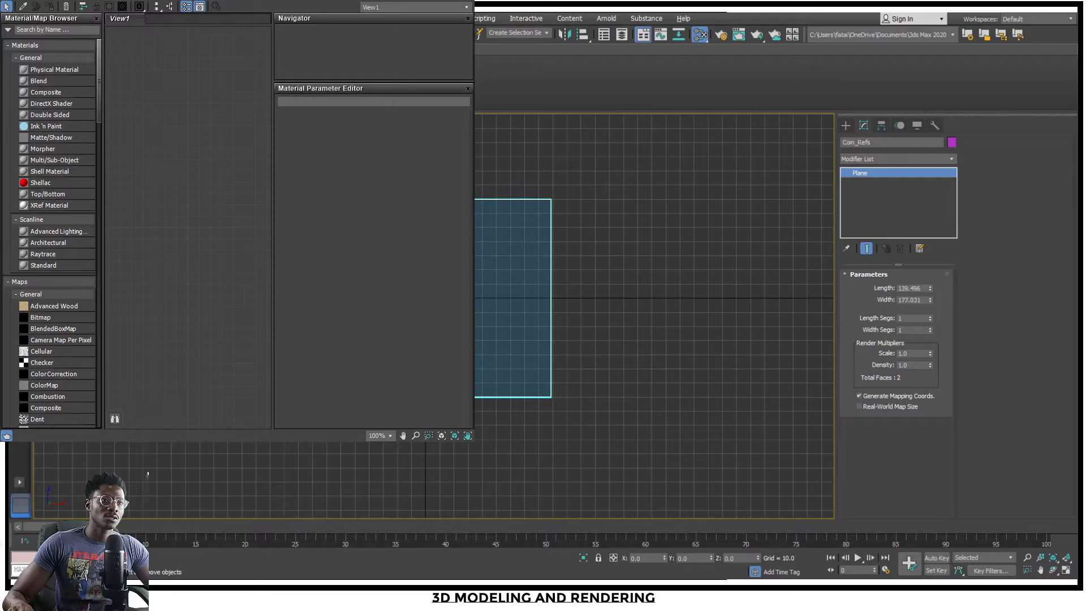
left_click_drag(237, 2, 755, 61)
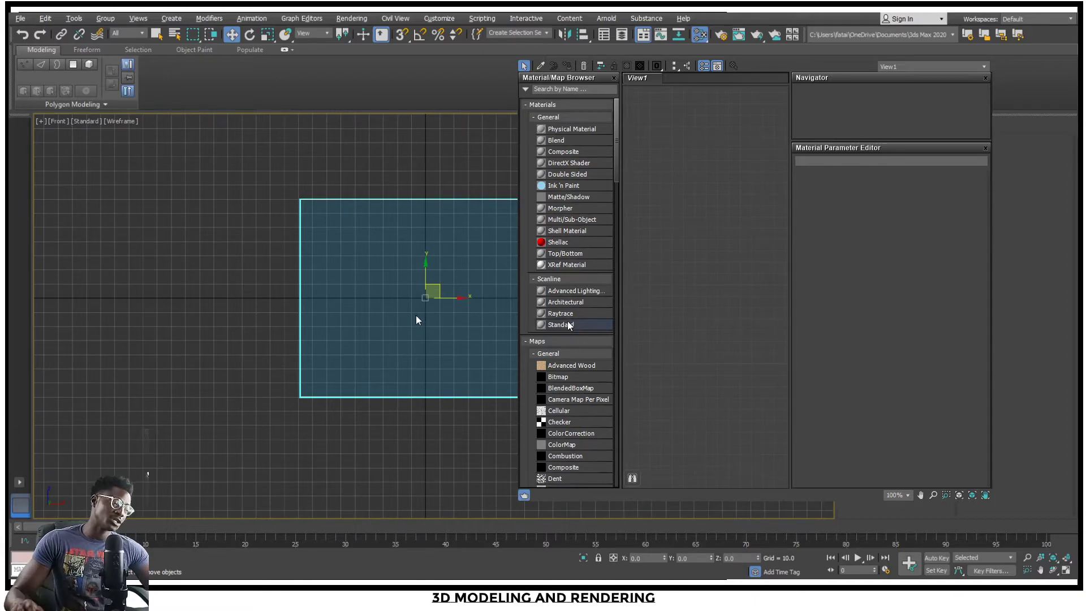
left_click_drag(592, 129, 723, 202)
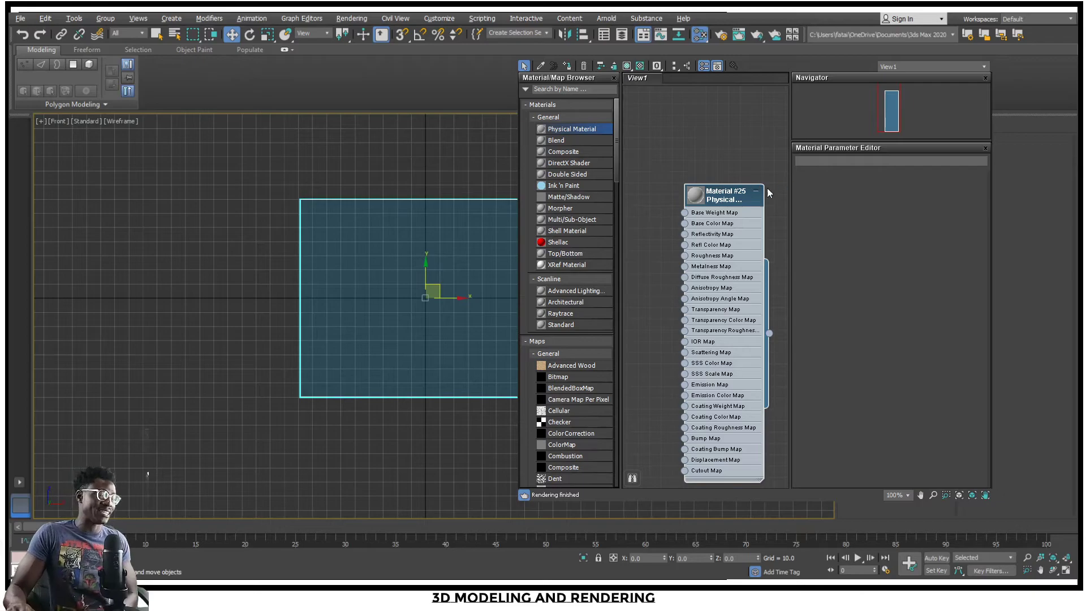
Make room beside the Physical Material and add three coin reference images as Bitmap nodes
middle_click_drag(693, 210, 688, 179)
mouse_move(714, 192)
middle_mouse_down()
mouse_move(701, 191)
mouse_move(710, 208)
middle_mouse_up()
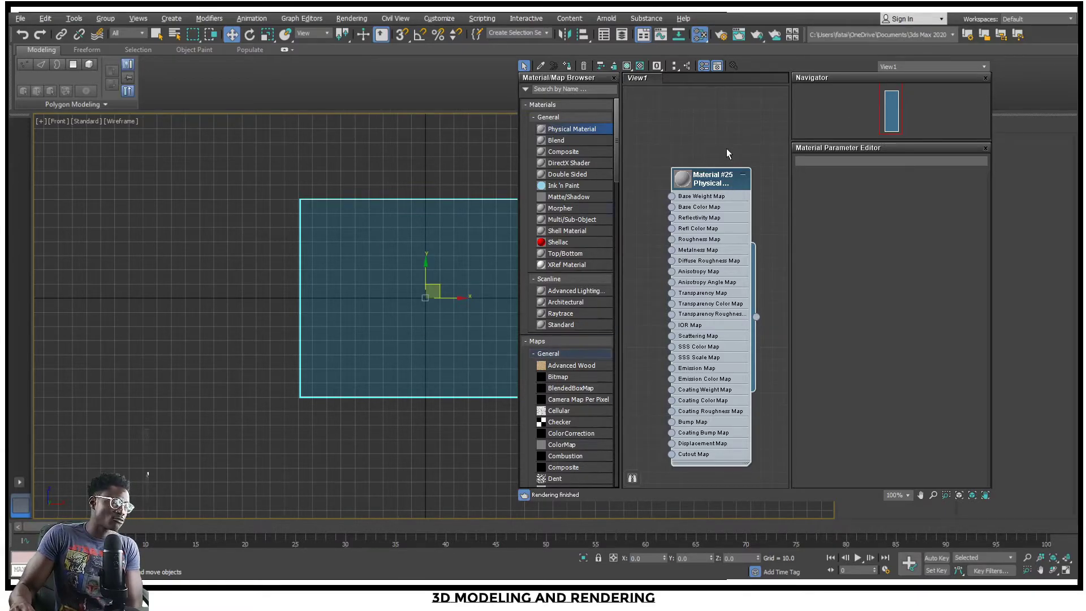
middle_click_drag(708, 125, 728, 125)
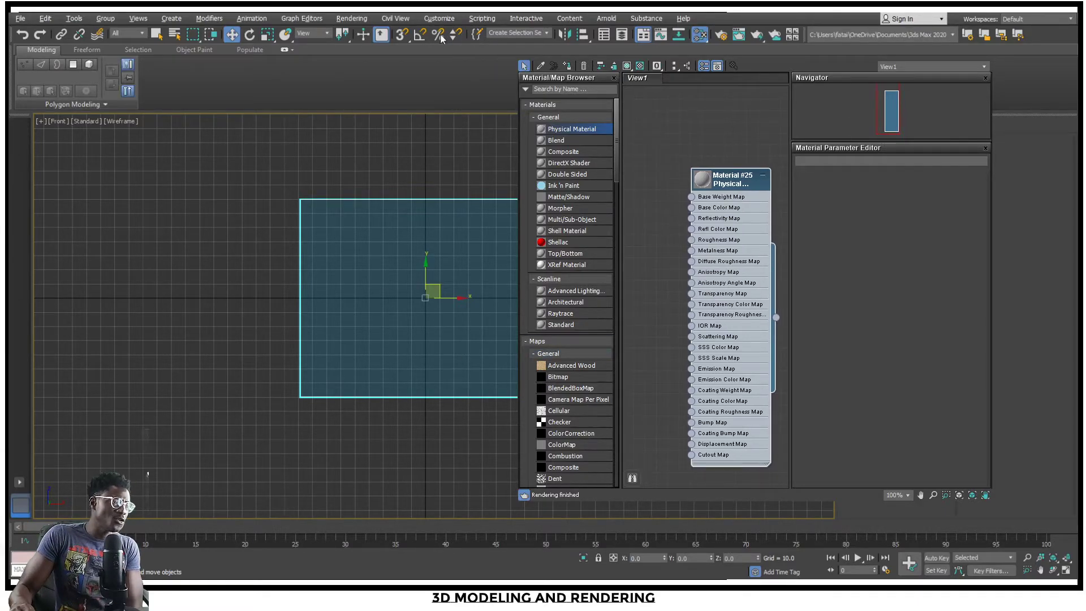
middle_click_drag(627, 215, 698, 217)
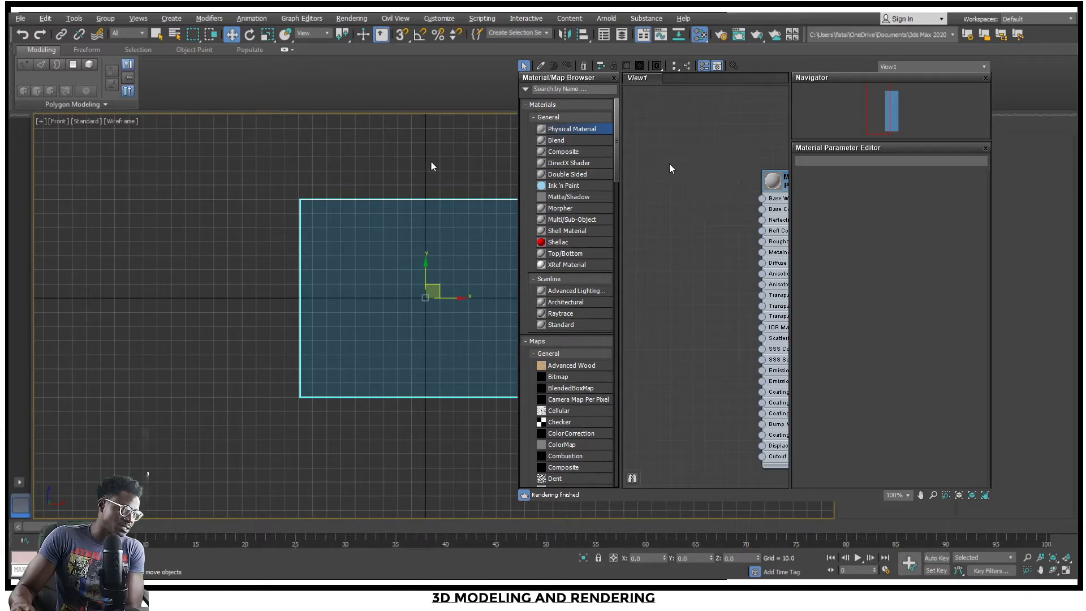
left_click(876, 246)
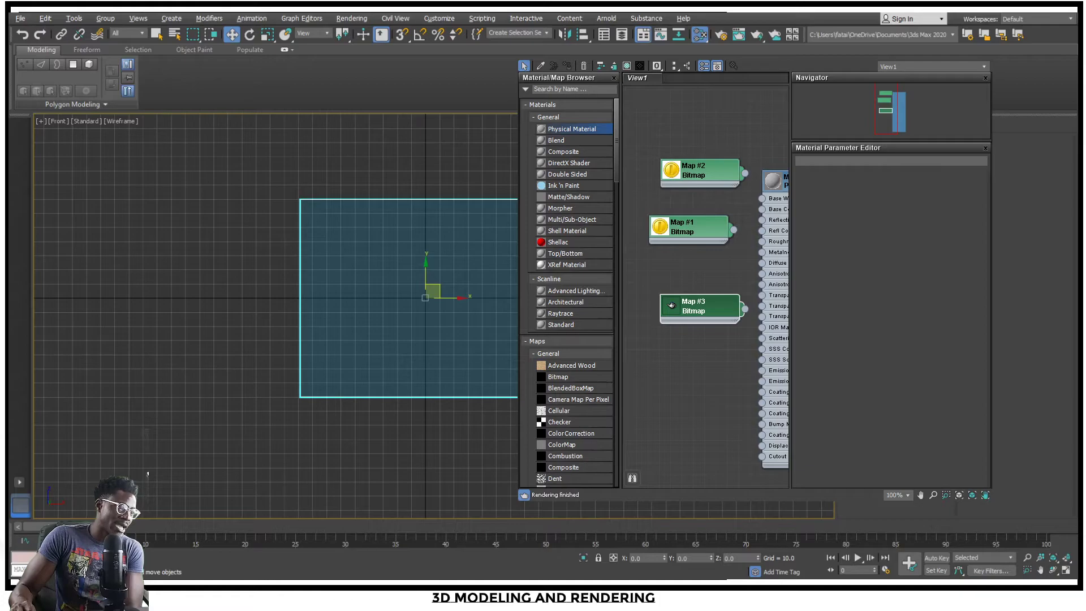
Delete the Map #1 bitmap node and move the Map #3 node up beneath Map #2
left_click(688, 225)
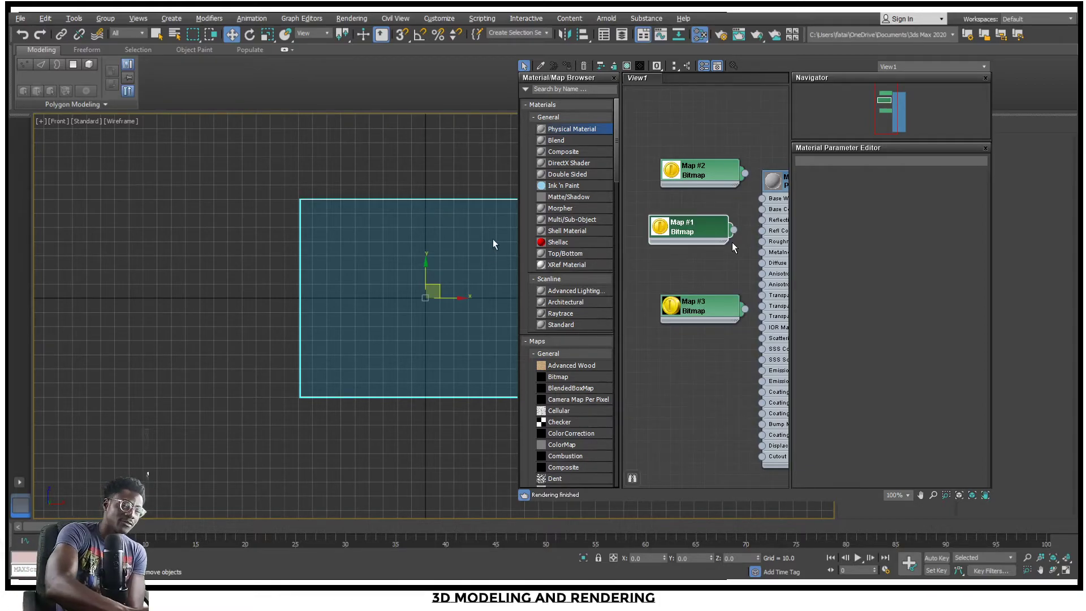
key("Delete")
left_click_drag(725, 312, 701, 250)
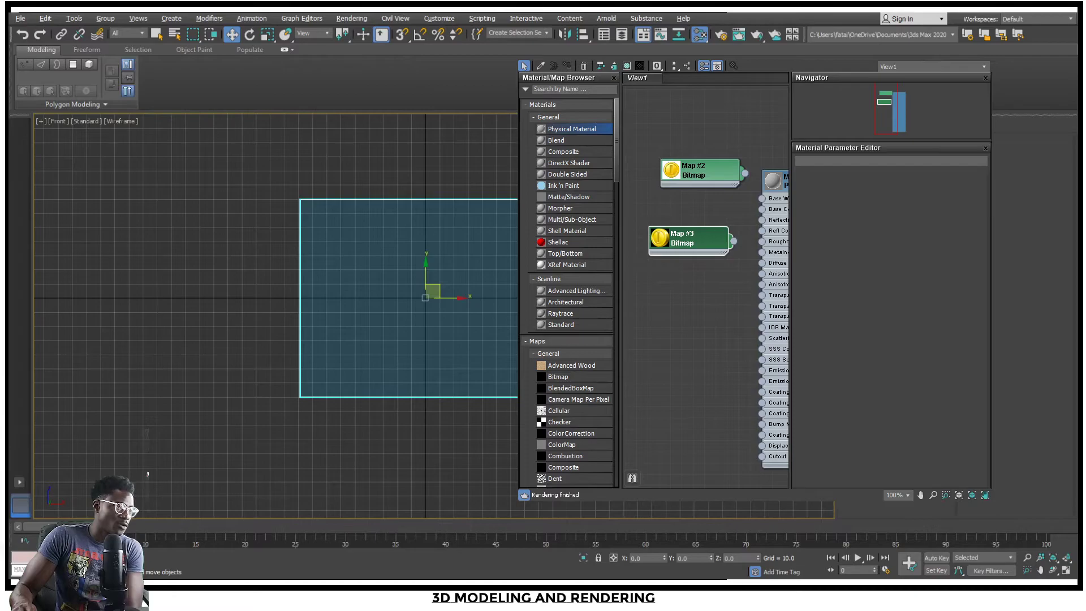
Widen the material editor's node view and space out the Map #2 and Map #3 bitmaps beside the Physical Material
left_click_drag(334, 14, 514, 54)
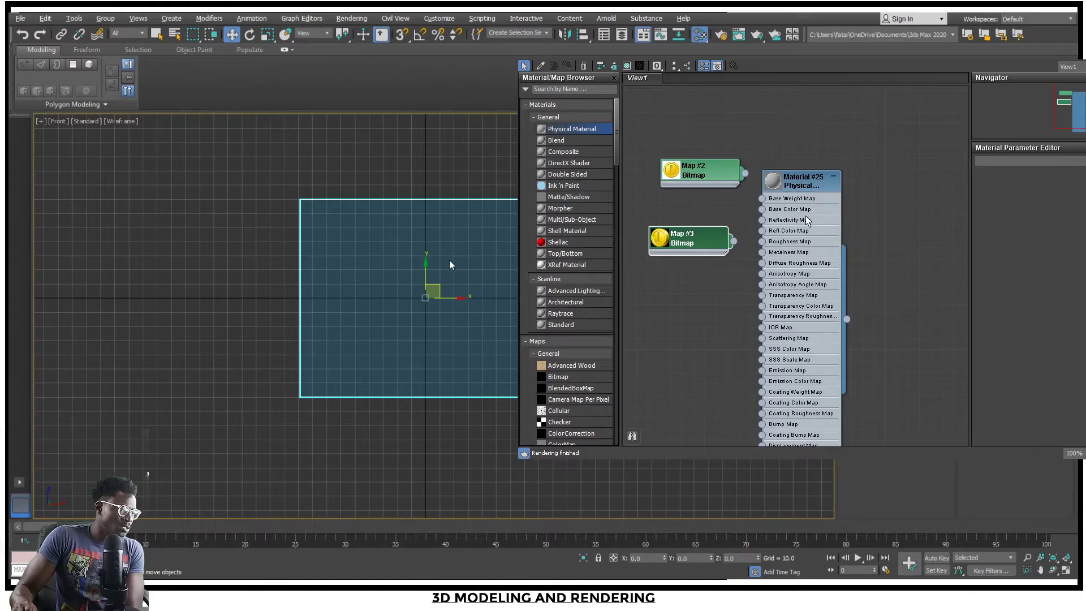
middle_click_drag(797, 209, 927, 179)
left_click_drag(793, 199, 638, 244)
left_click_drag(807, 141, 753, 187)
left_click(796, 142)
left_click_drag(658, 257, 736, 247)
mouse_move(757, 175)
left_mouse_down()
mouse_move(734, 176)
mouse_move(777, 176)
mouse_move(768, 175)
left_mouse_up()
left_click_drag(738, 254, 759, 280)
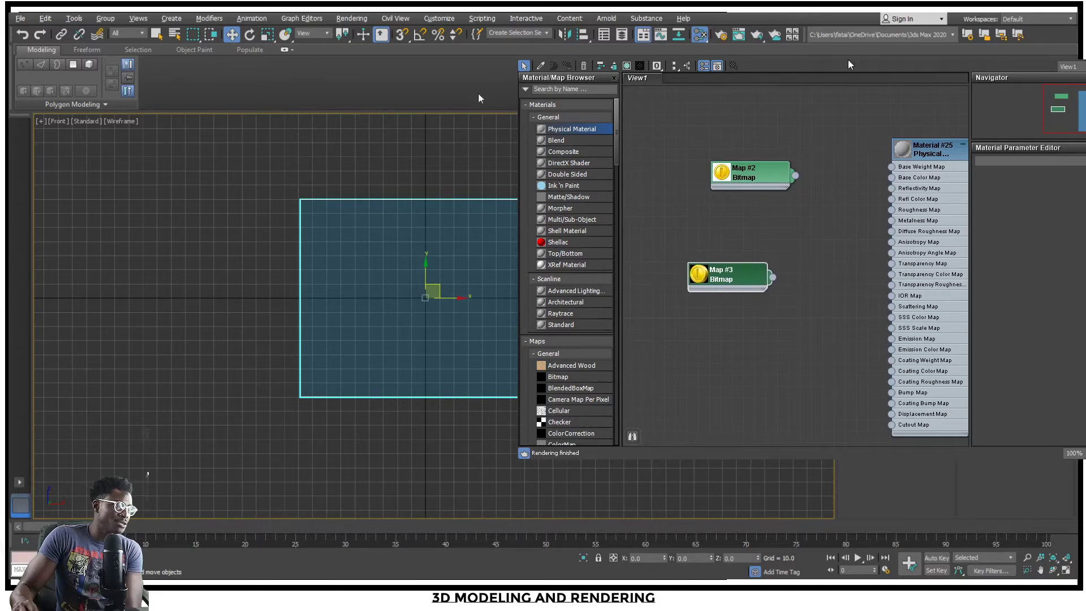
Connect the Map #2 bitmap's output to the Base Color Map input of the Physical Material
scroll(826, 160, "down", 5)
scroll(826, 160, "down", 6)
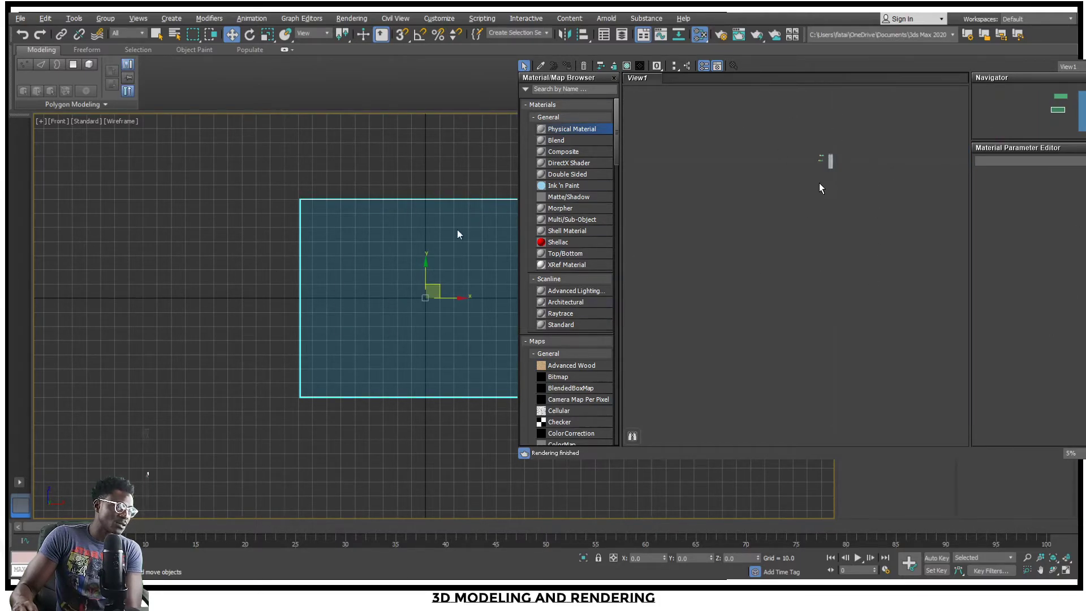
scroll(860, 211, "up", 7)
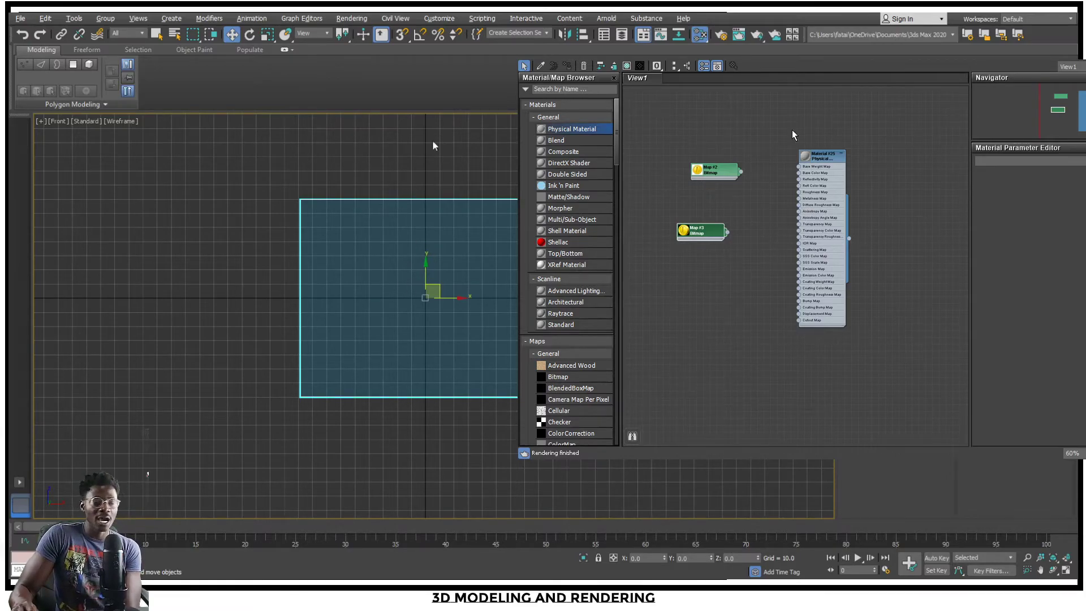
scroll(738, 175, "up", 3)
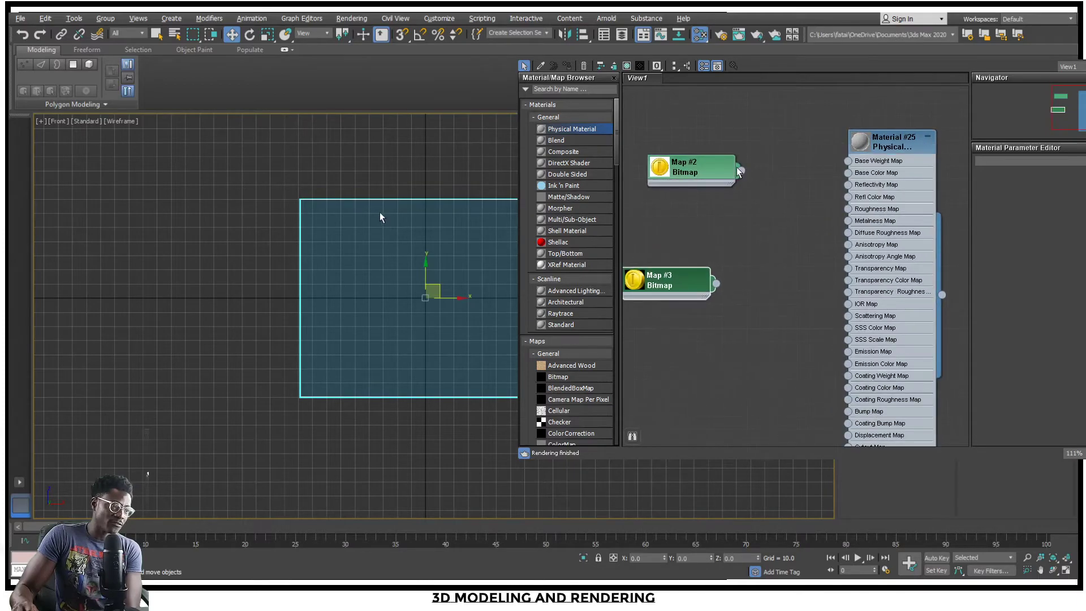
mouse_move(741, 170)
left_mouse_down()
mouse_move(793, 183)
mouse_move(628, 188)
mouse_move(659, 191)
left_mouse_up()
left_click_drag(698, 116, 666, 187)
mouse_move(697, 153)
left_mouse_down()
mouse_move(684, 195)
mouse_move(773, 194)
mouse_move(847, 172)
left_mouse_up()
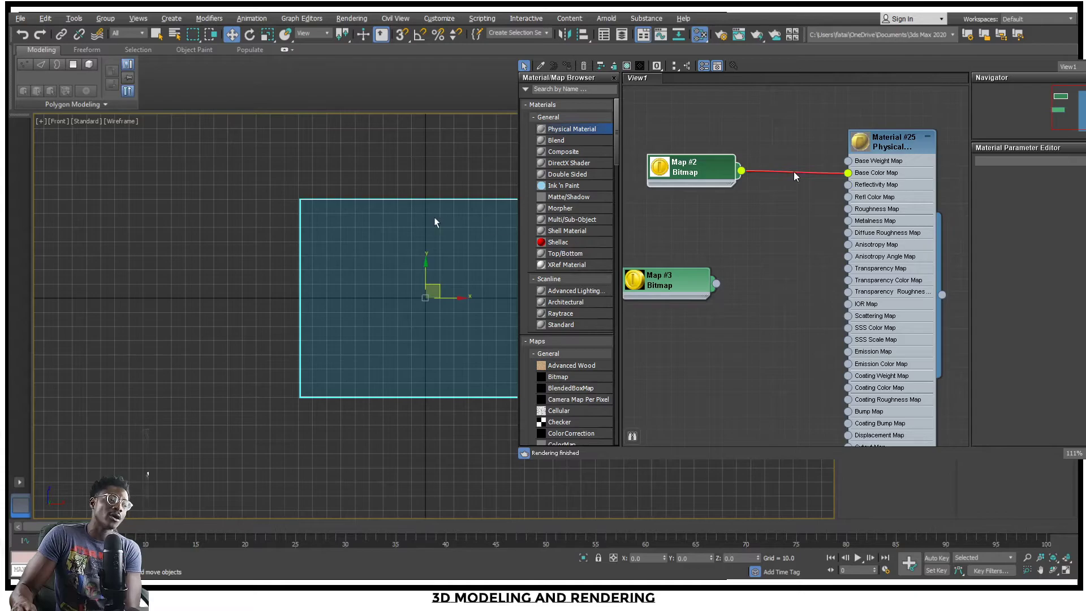
Try linking Map #2 to the Reflectivity Map and Refl Color Map inputs as well, and remove these extra links
left_click_drag(742, 172, 851, 186)
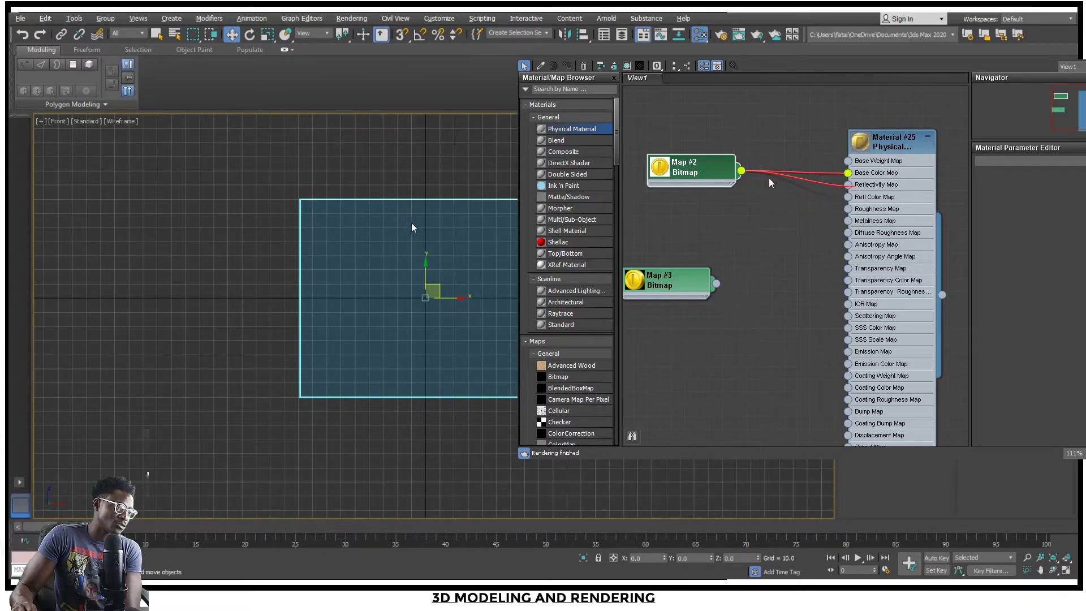
key("ctrl+z")
left_click_drag(740, 171, 848, 184)
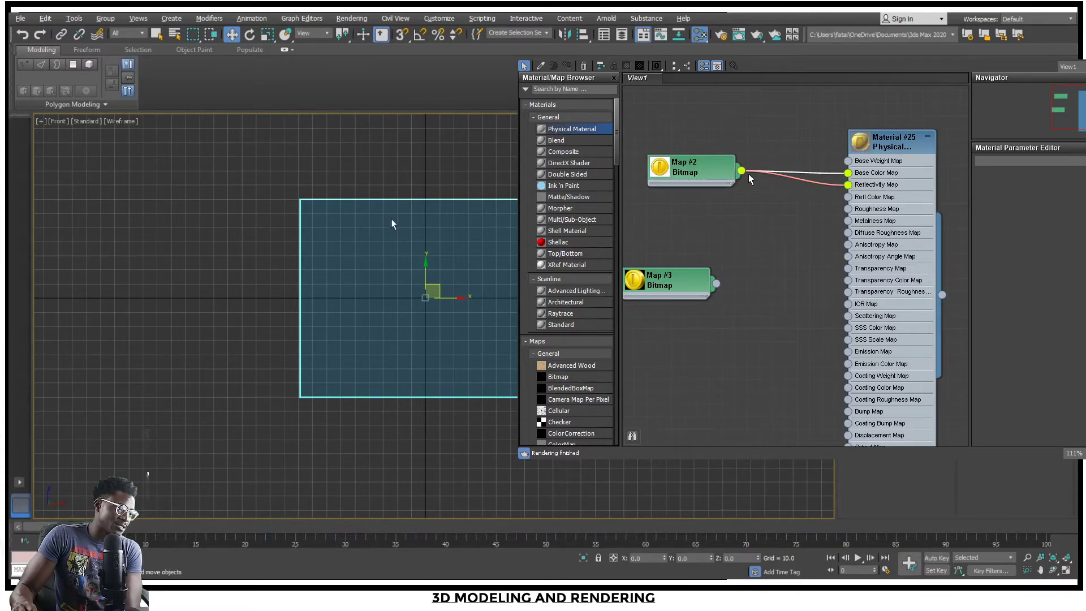
left_click_drag(740, 172, 831, 185)
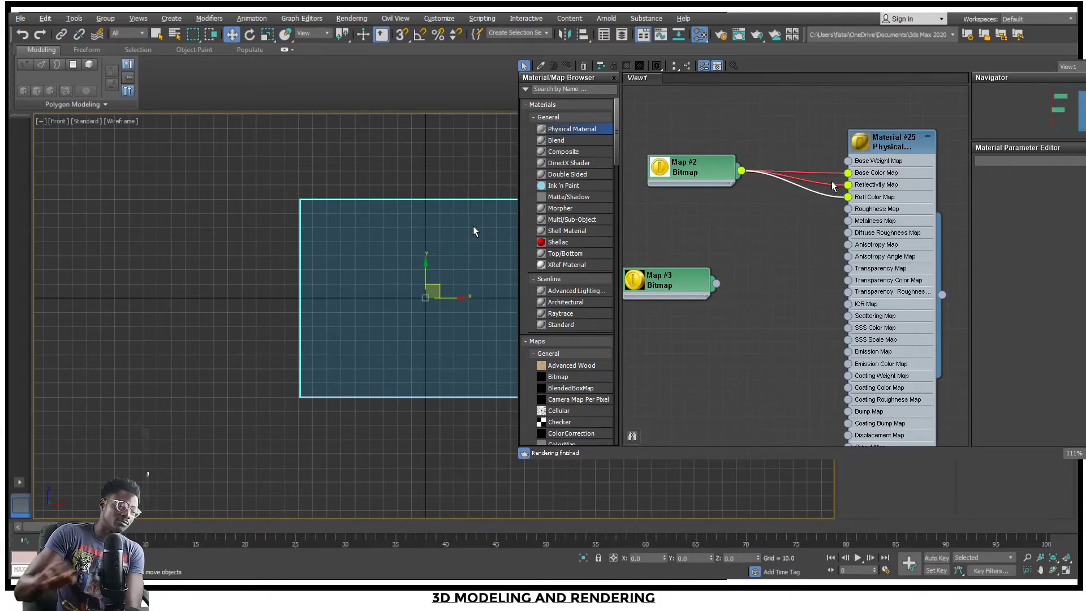
key("Delete")
left_click(831, 185)
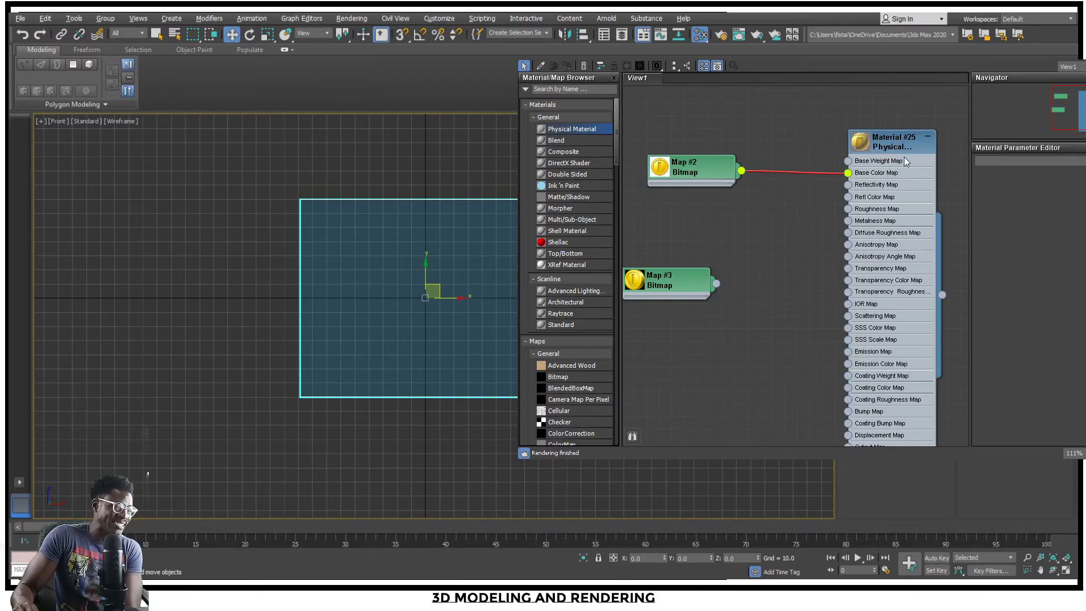
Move the Physical Material node closer to Map #2 and assign the material to the Coin_Refs plane
left_click_drag(909, 144, 859, 148)
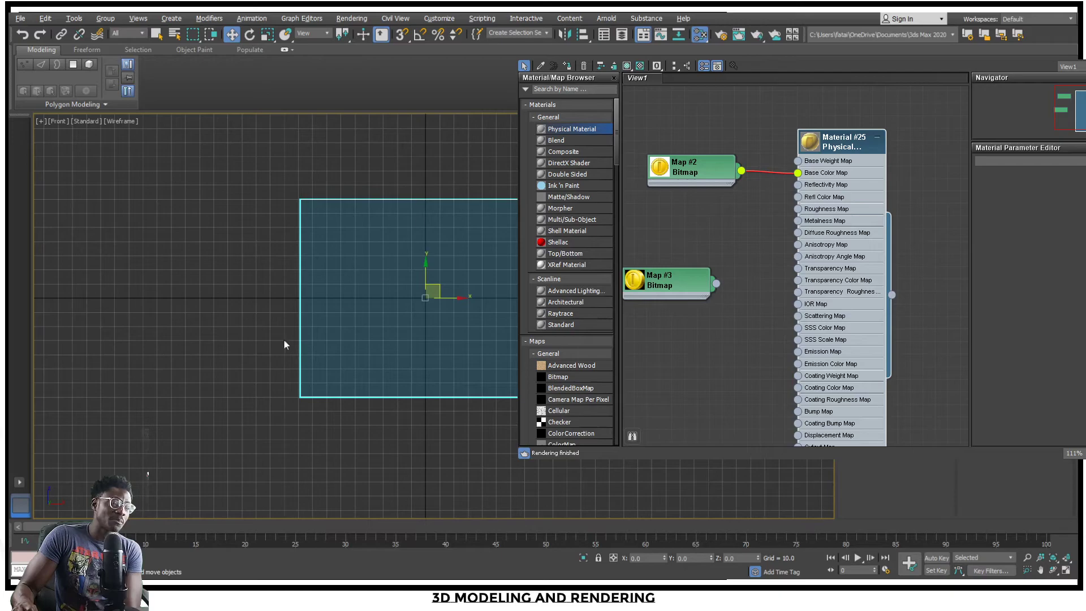
left_click(802, 115)
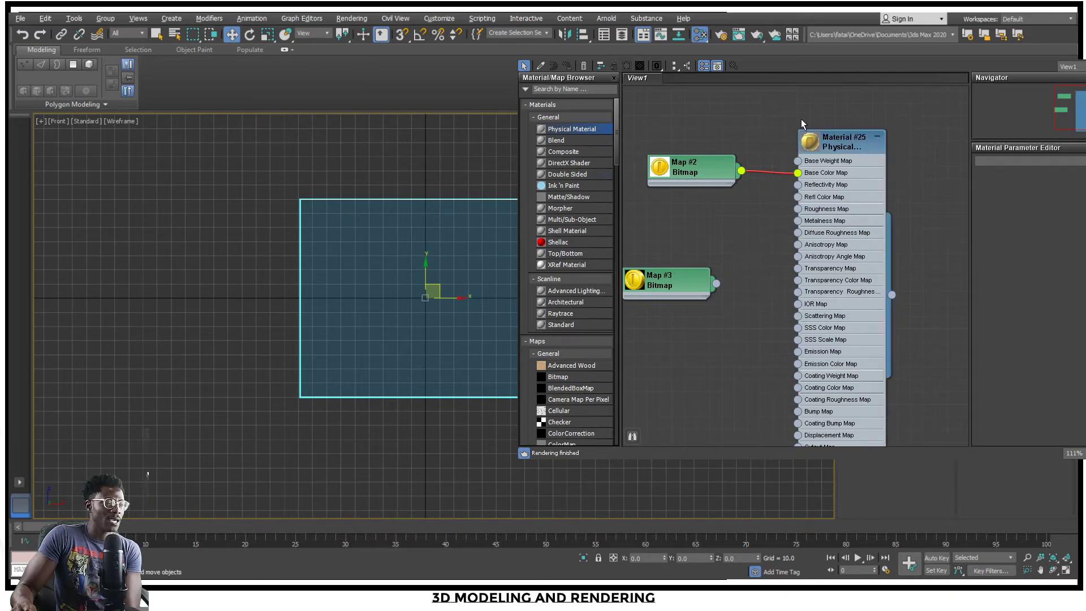
left_click_drag(789, 116, 904, 260)
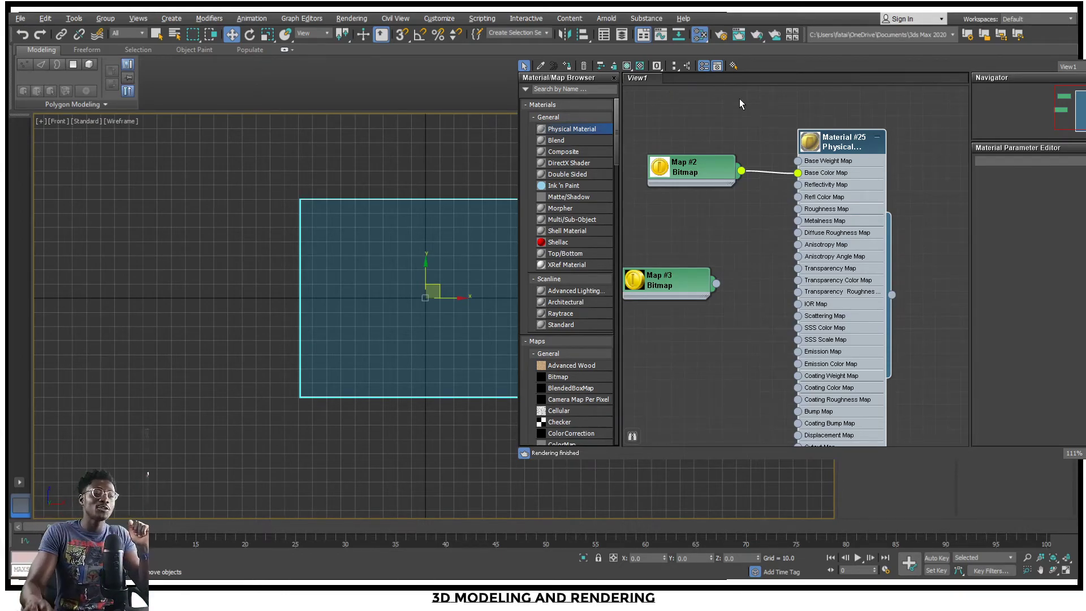
left_click_drag(798, 135, 768, 150)
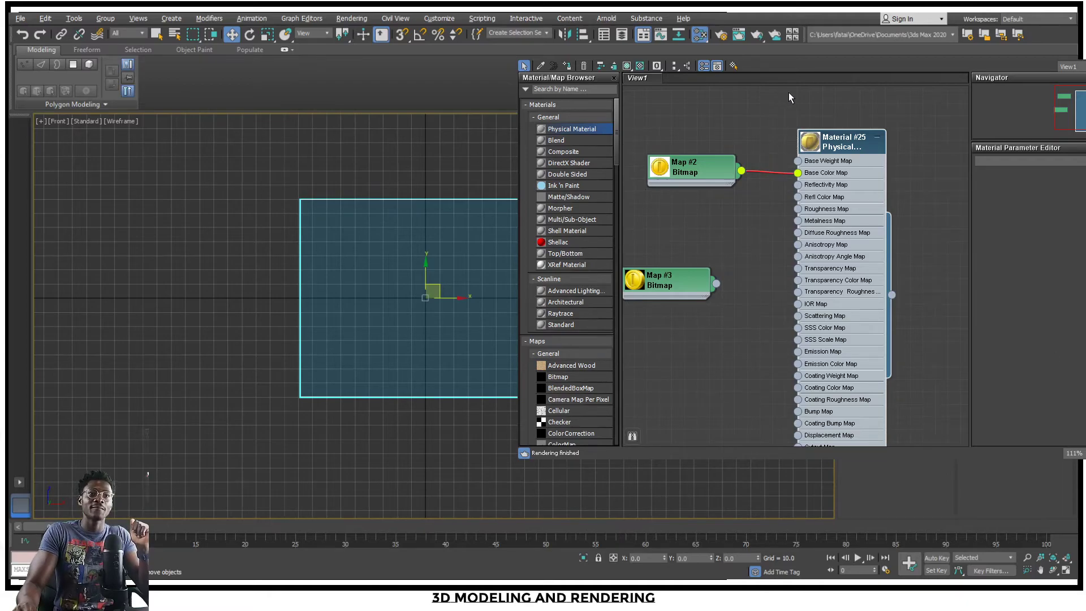
left_click(759, 95)
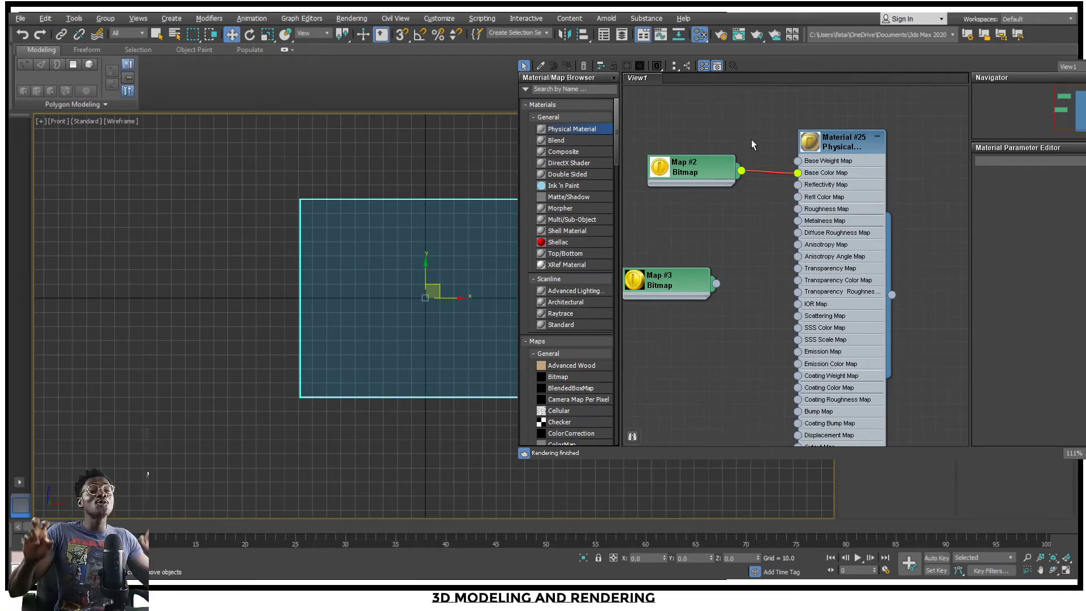
left_click_drag(892, 294, 328, 224)
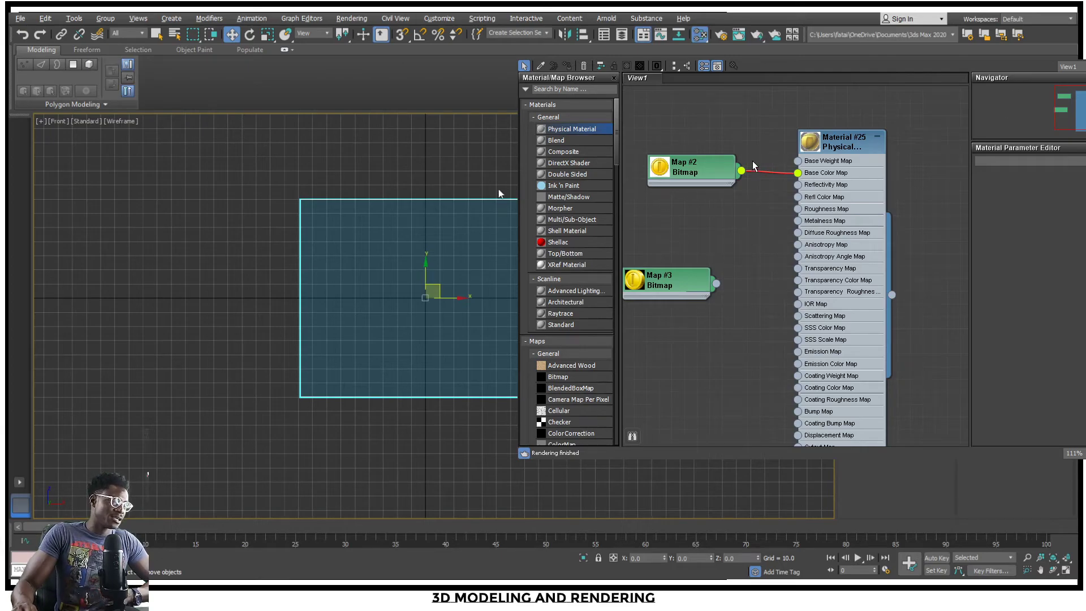
Move the Map #3 bitmap node lower, away from Map #2, and close the material editor
left_click_drag(679, 283, 684, 311)
scroll(747, 264, "down", 3)
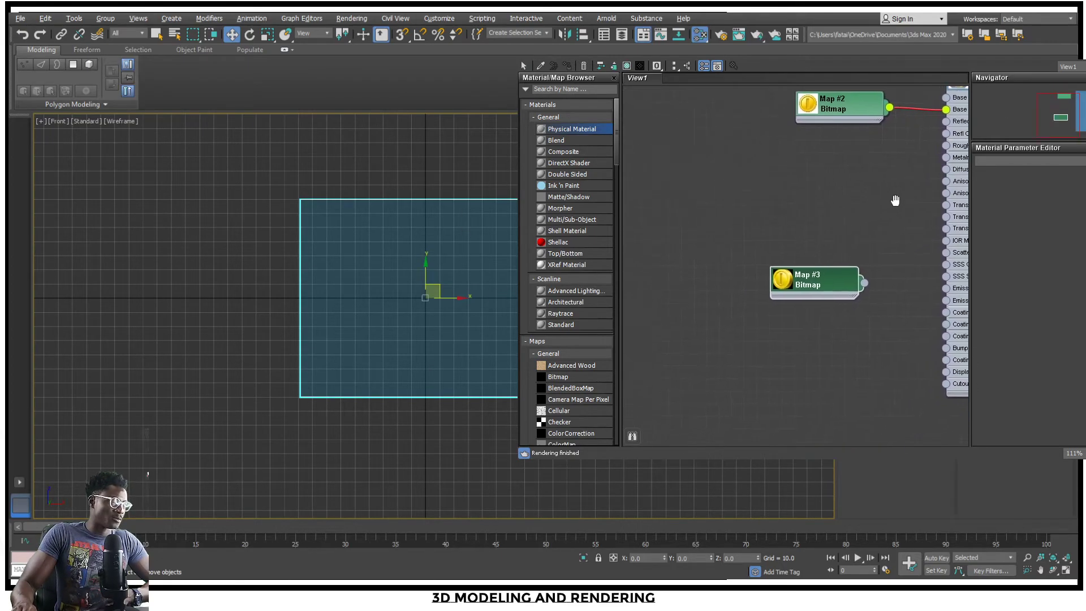
middle_click_drag(836, 202, 742, 302)
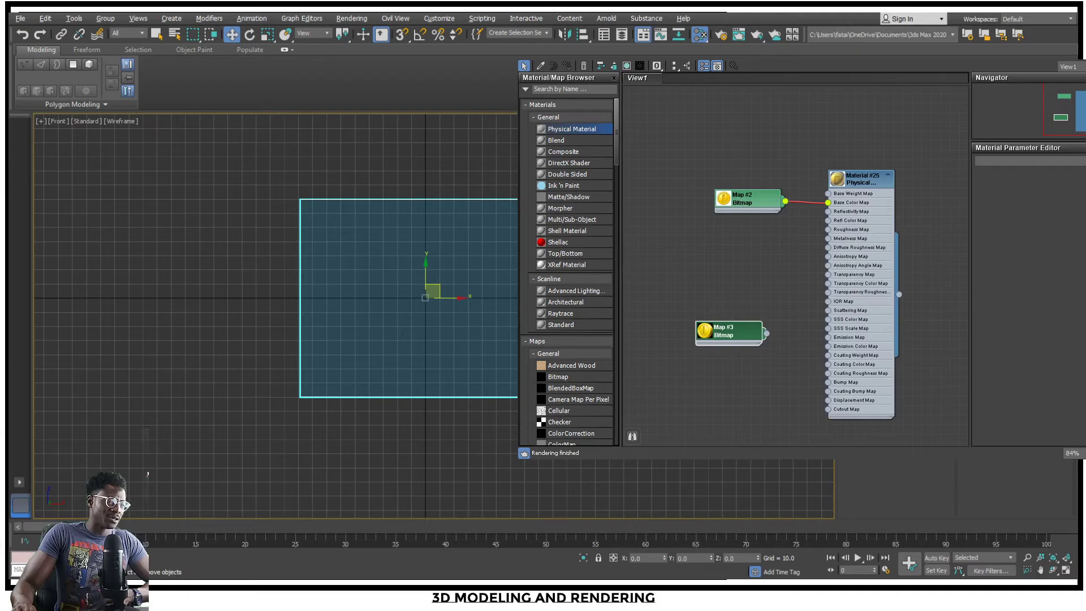
key("m")
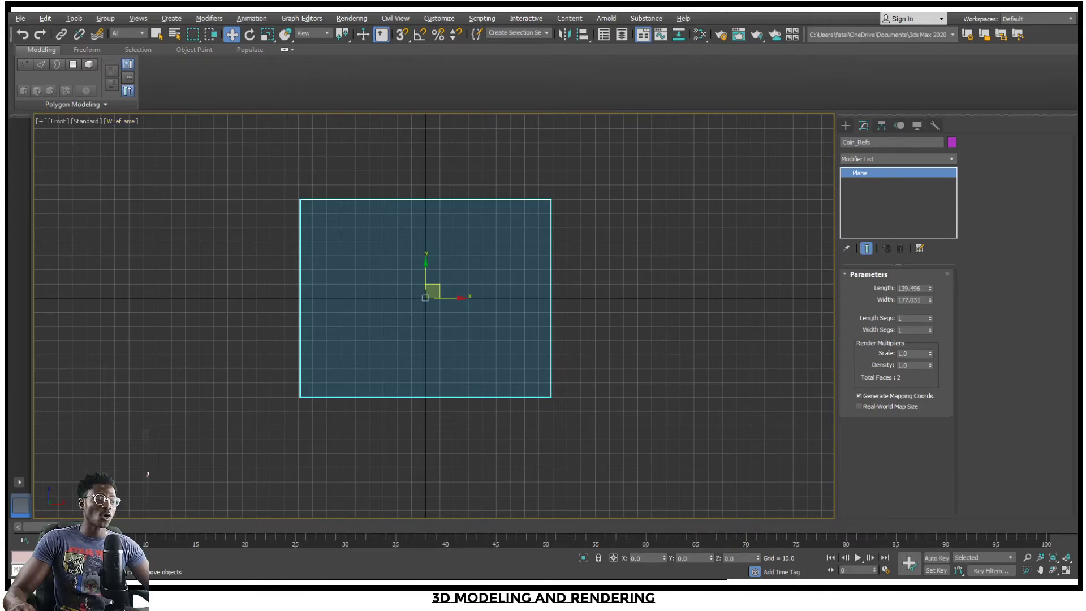
Switch the Front viewport from Wireframe to Default Shading and leave the plane deselected
left_click(279, 206)
left_click_drag(298, 158, 154, 195)
left_click_drag(155, 173, 690, 390)
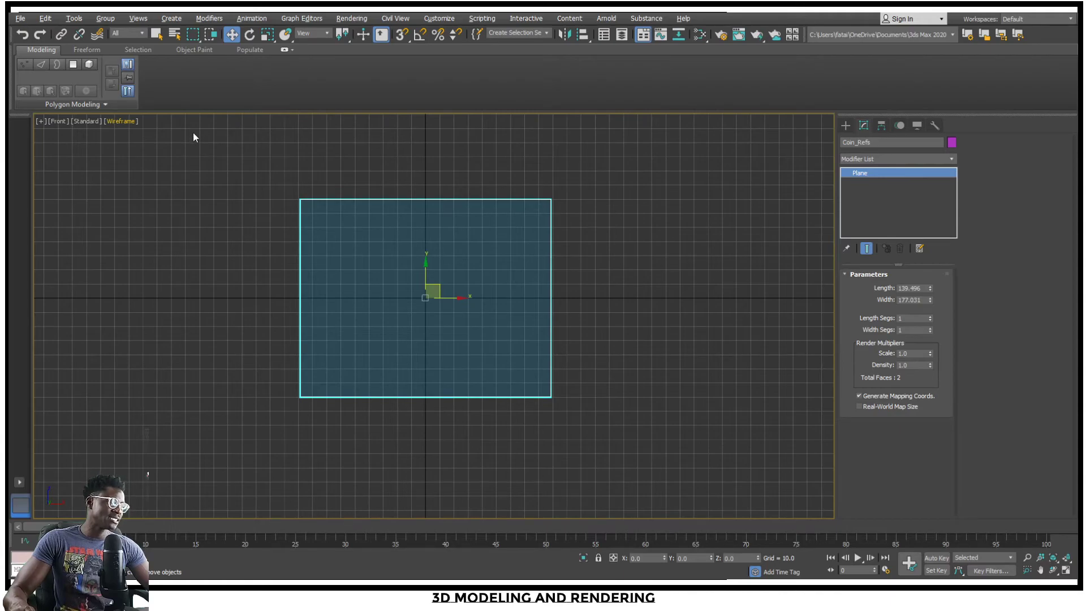
key("F3")
left_click(317, 191)
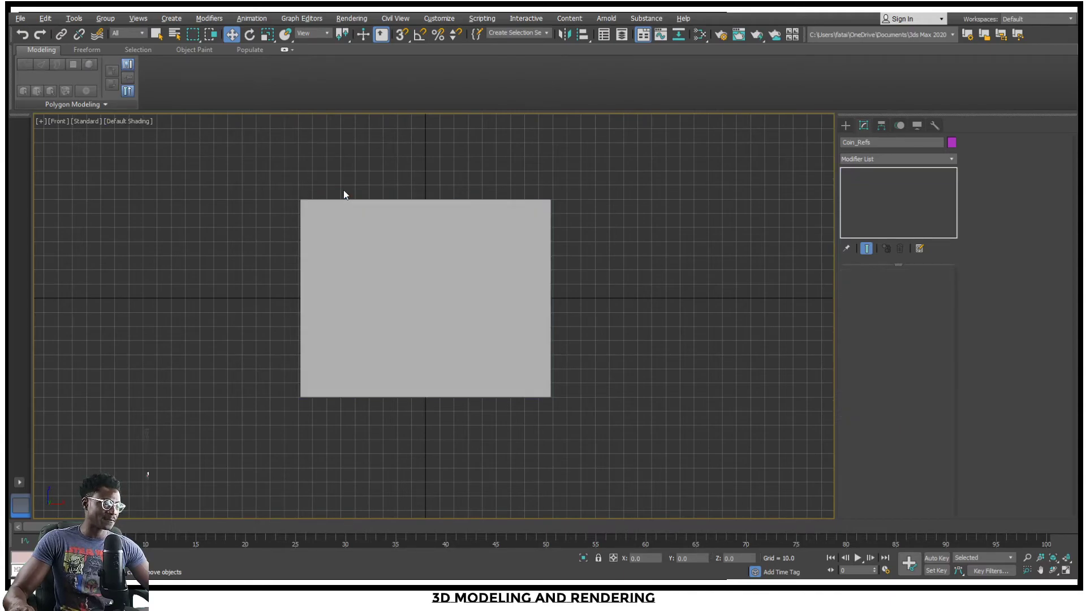
left_click_drag(155, 137, 729, 509)
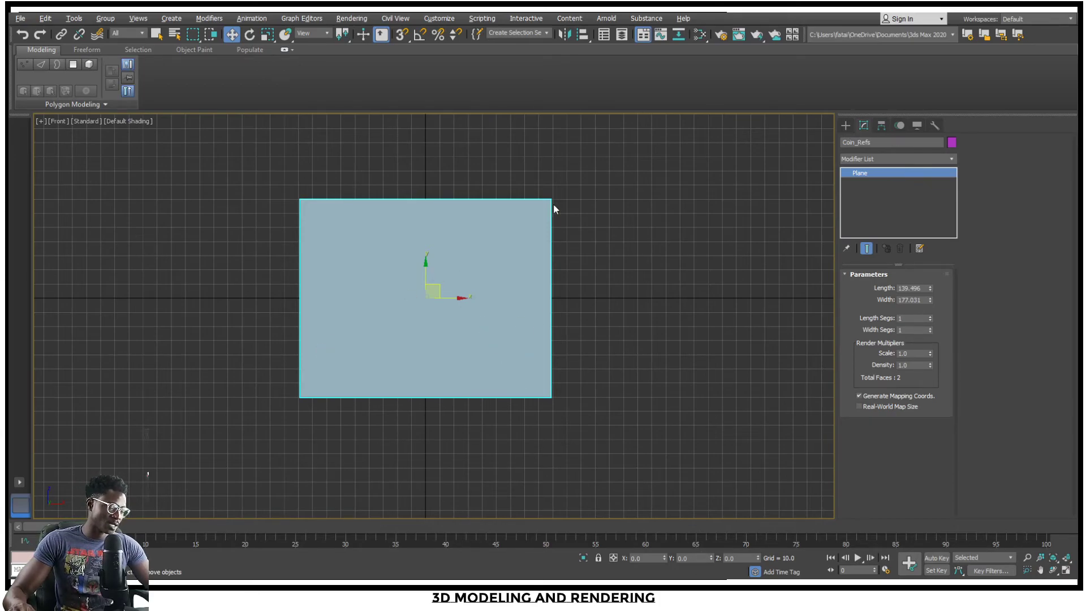
left_click(656, 211)
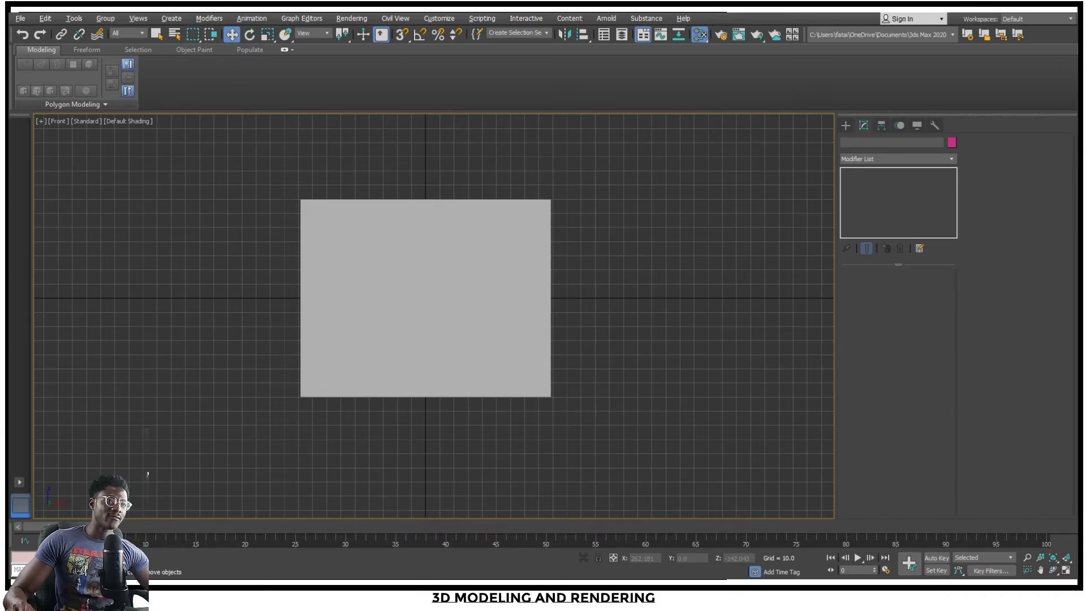
Reopen the material editor, display the Physical Material's coin image on the plane in the viewport, and close the editor
key("m")
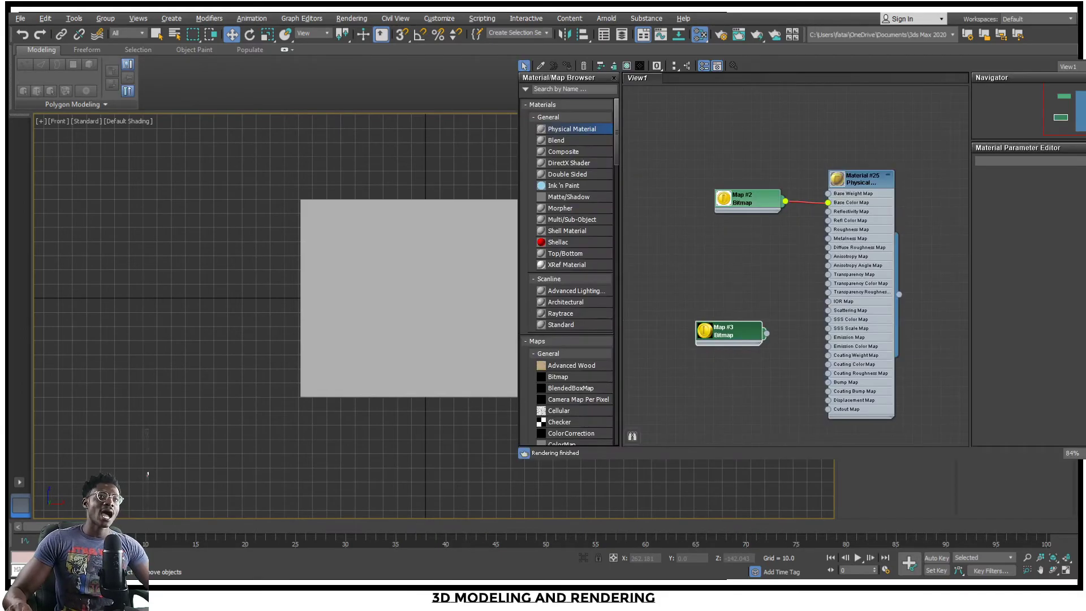
left_click_drag(792, 41, 692, 47)
mouse_move(565, 5)
left_mouse_down()
mouse_move(558, 145)
mouse_move(546, 37)
mouse_move(557, 5)
left_mouse_up()
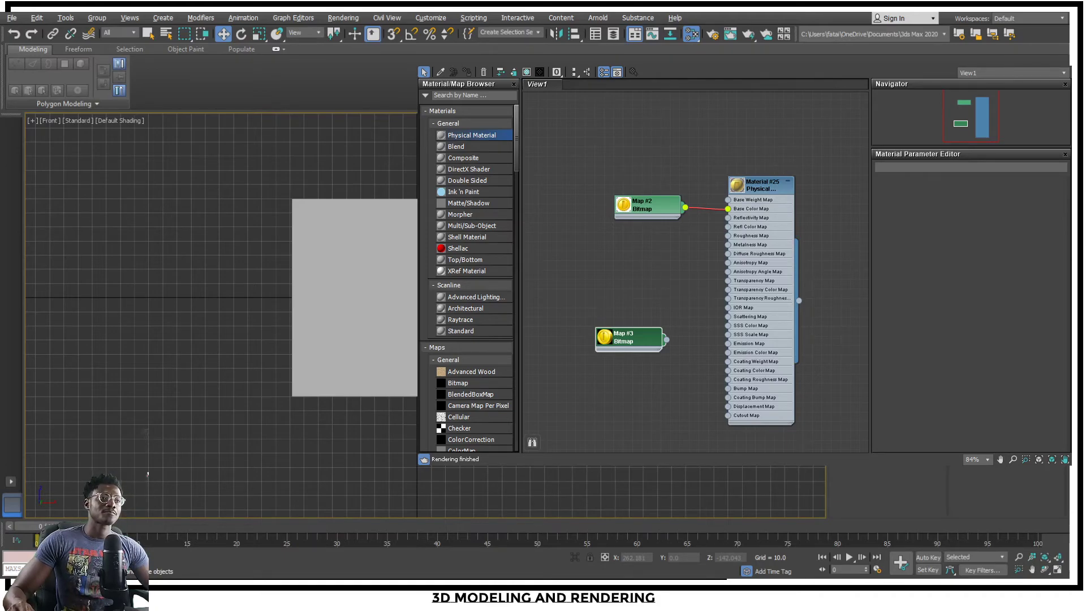
mouse_move(736, 48)
left_mouse_down()
mouse_move(707, 62)
mouse_move(735, 42)
left_mouse_up()
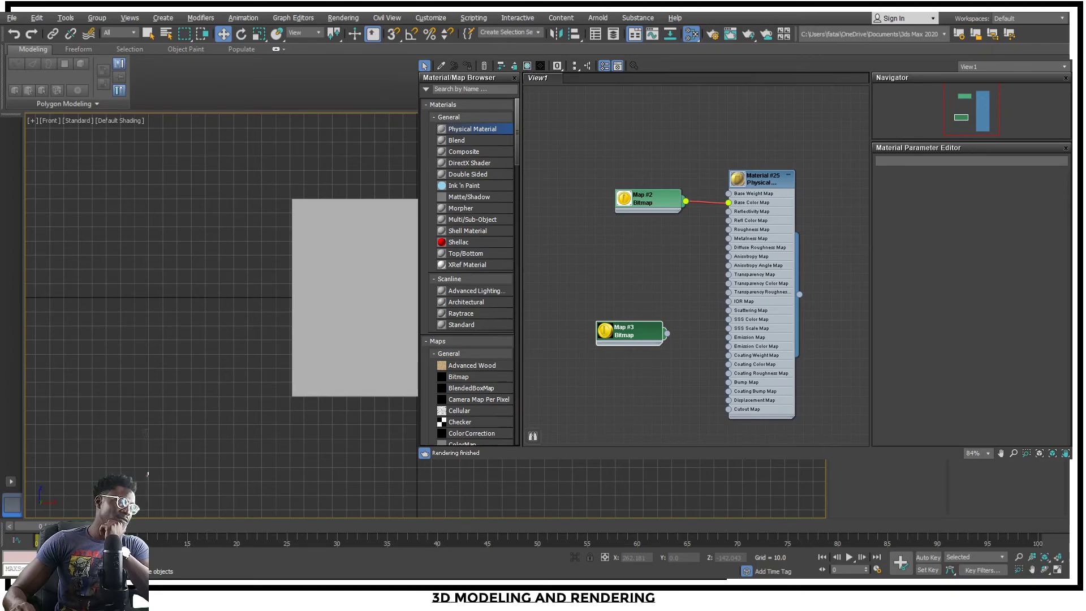
left_click(758, 180)
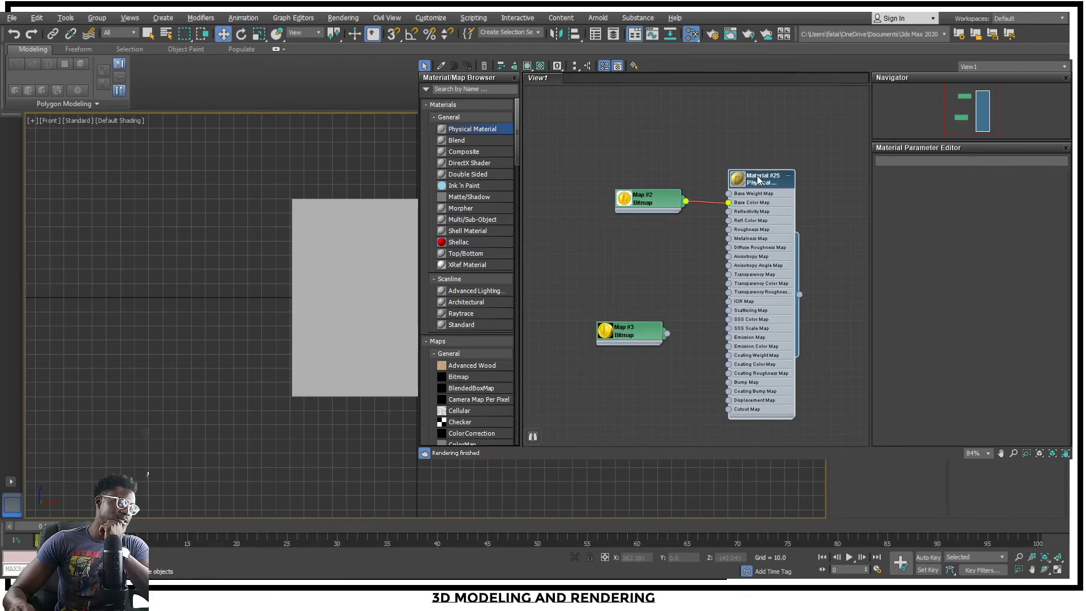
left_click(528, 67)
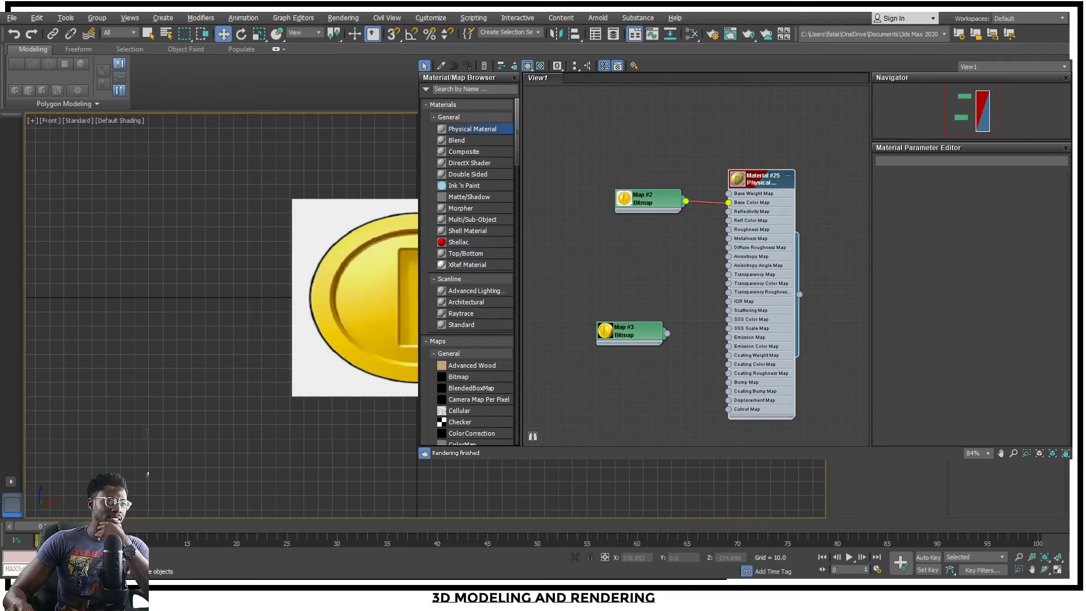
key("m")
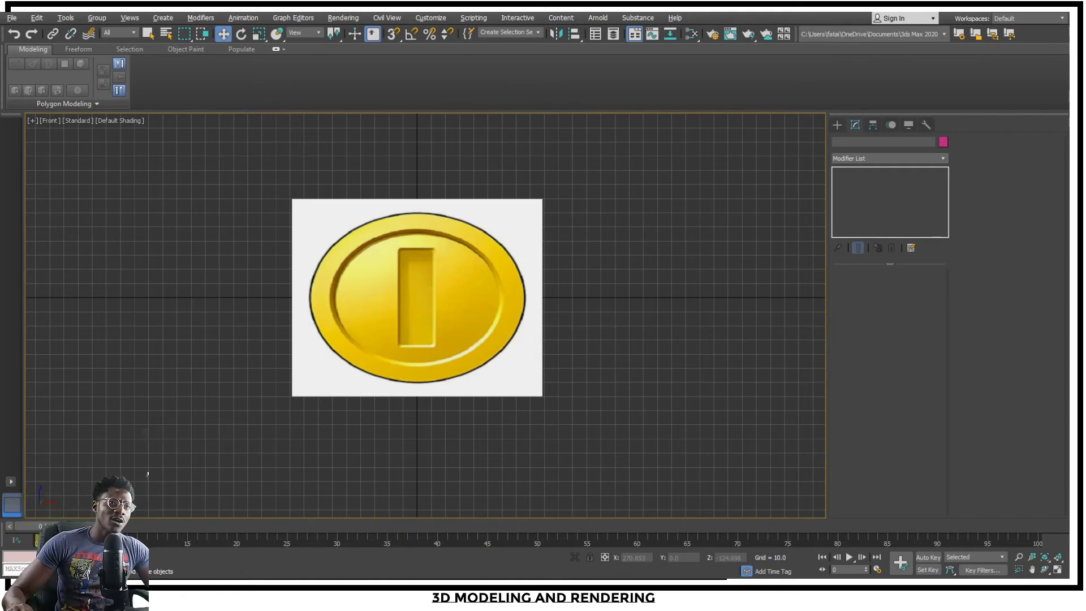
Try drawing a cylinder about 67 in radius from the centre of the coin image to compare its roundness
left_click(455, 297)
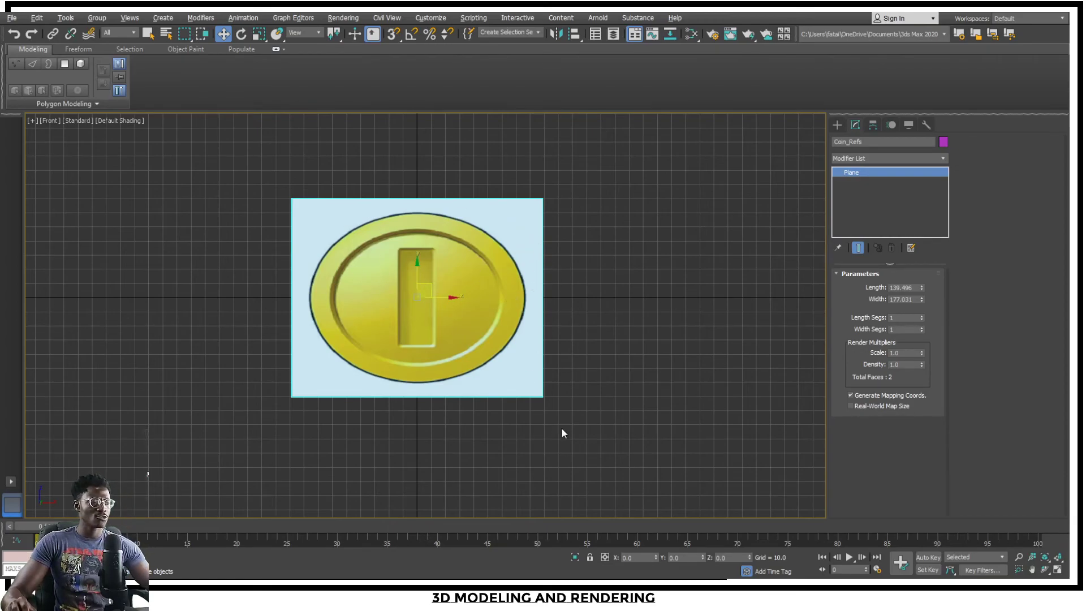
left_click(613, 277)
left_click(837, 124)
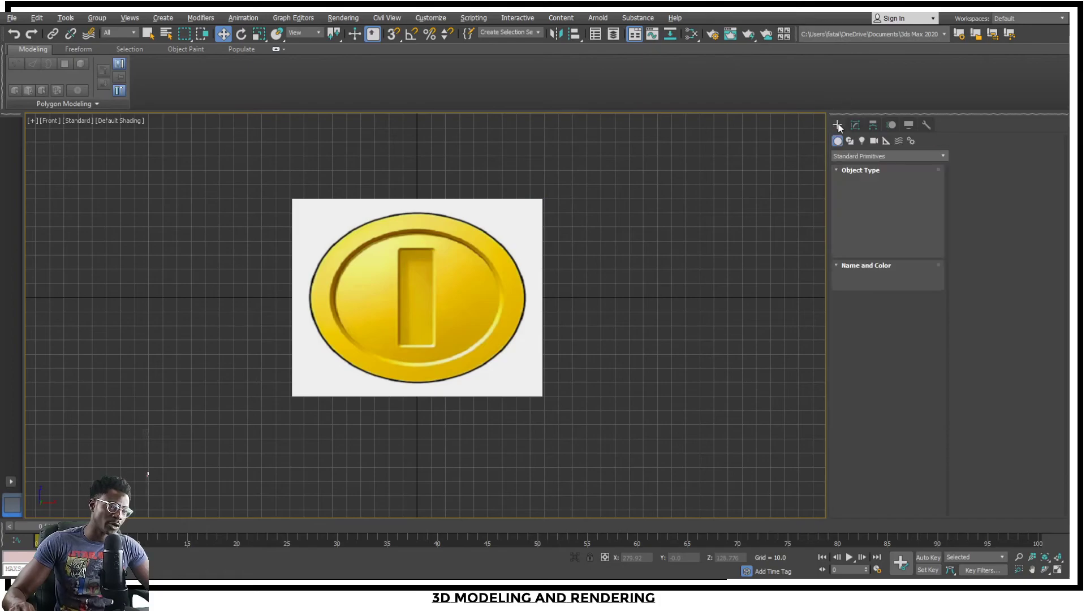
left_click(865, 215)
left_click_drag(417, 297, 493, 355)
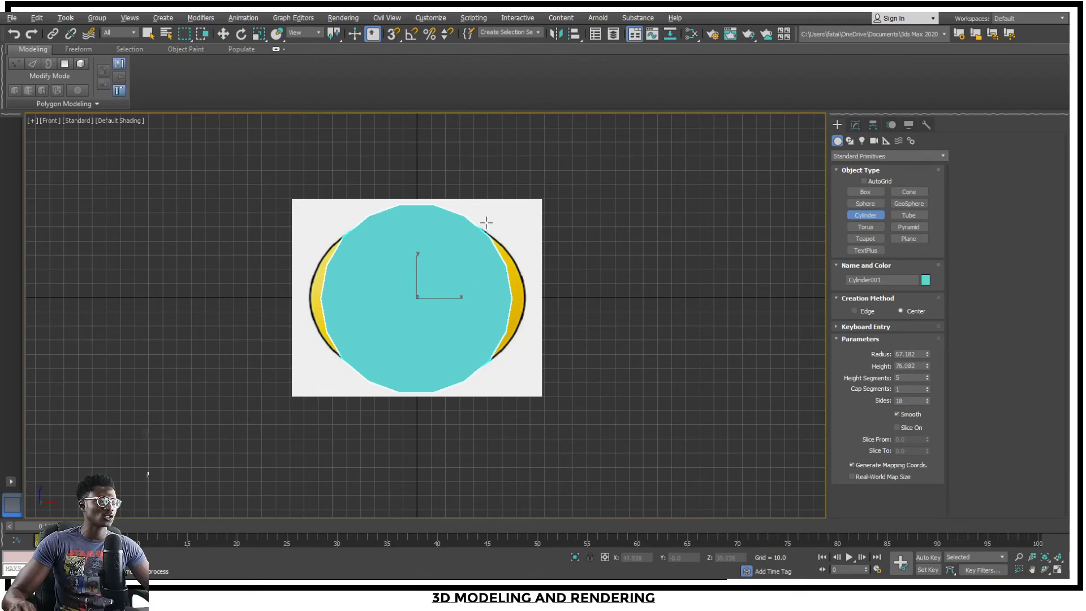
right_click(560, 244)
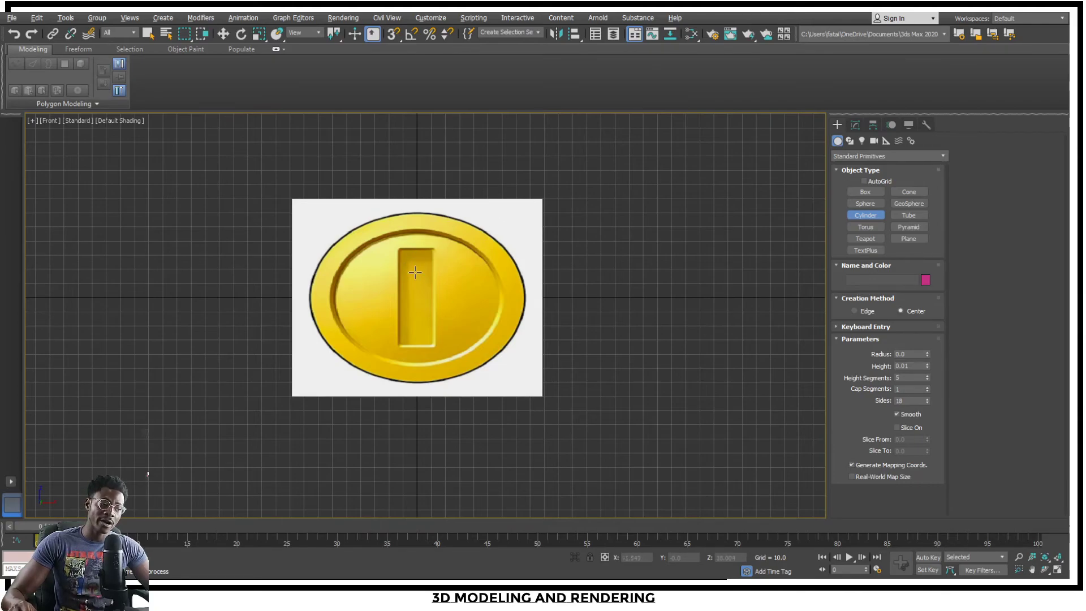
Add a UVW Map modifier to the Coin_Refs plane and keep the plane selected
left_click(855, 130)
left_click(445, 266)
key("w")
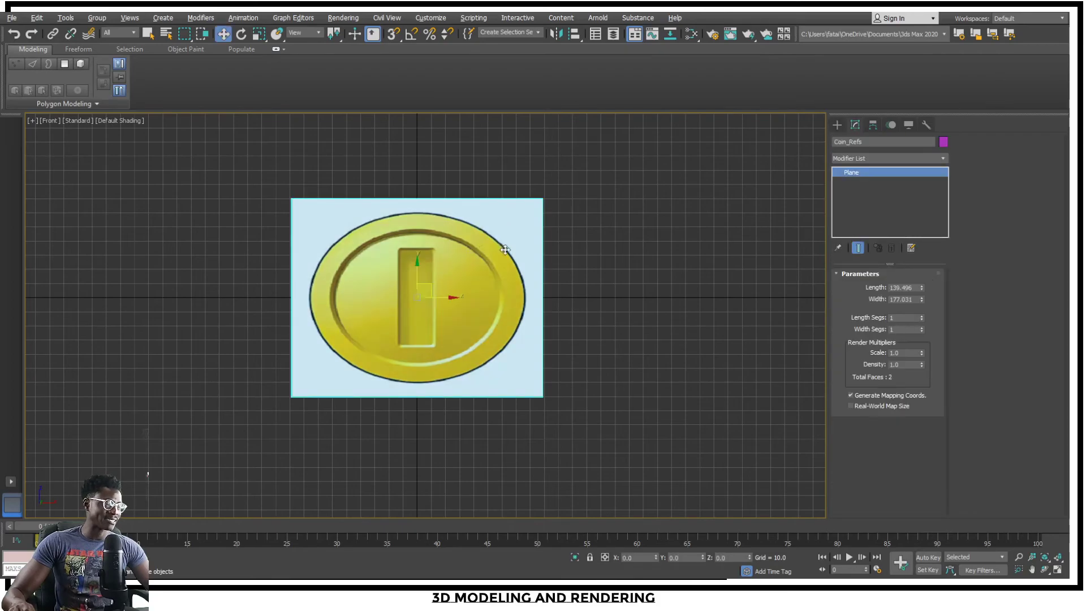
left_click(938, 159)
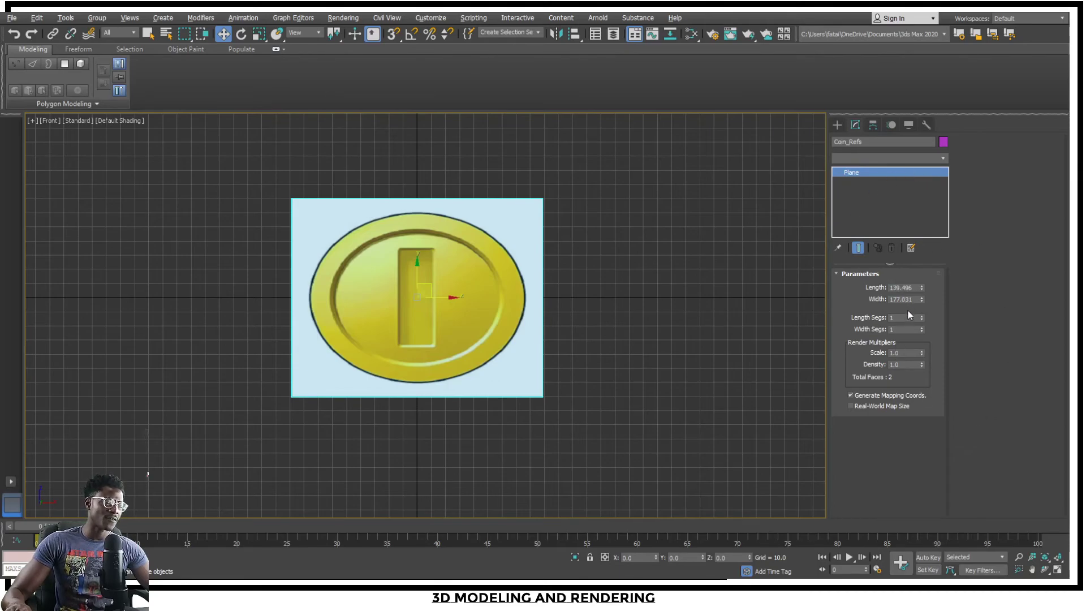
key("u")
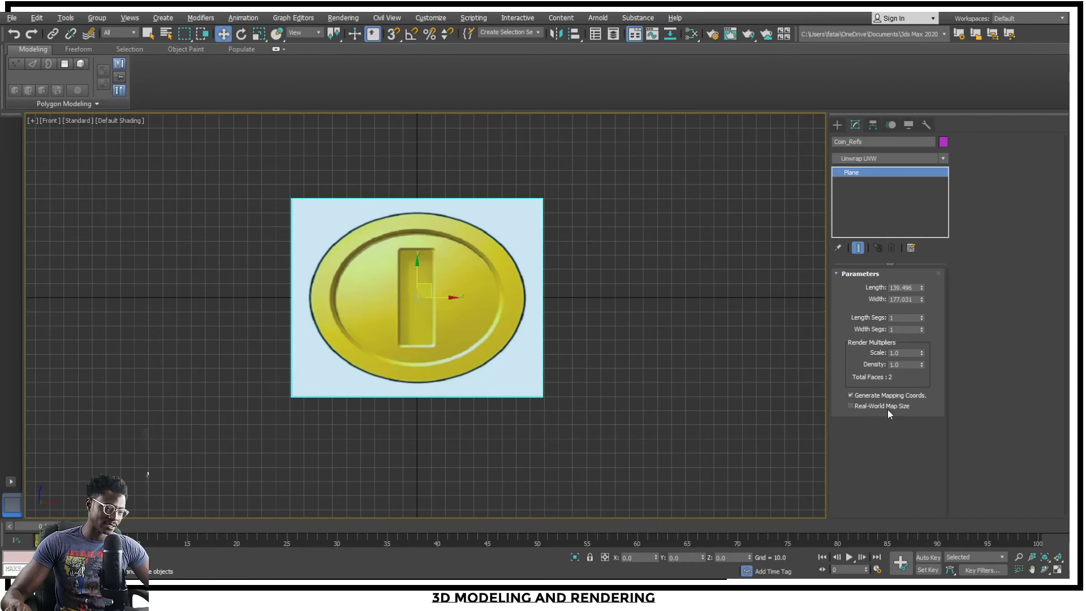
left_click(878, 480)
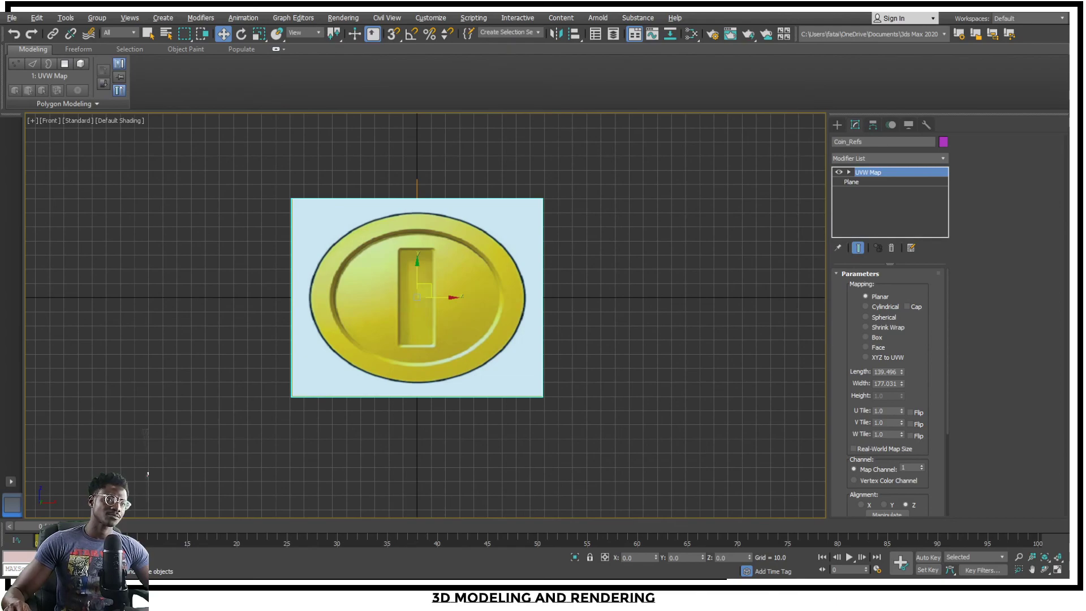
left_click(580, 180)
left_click(534, 201)
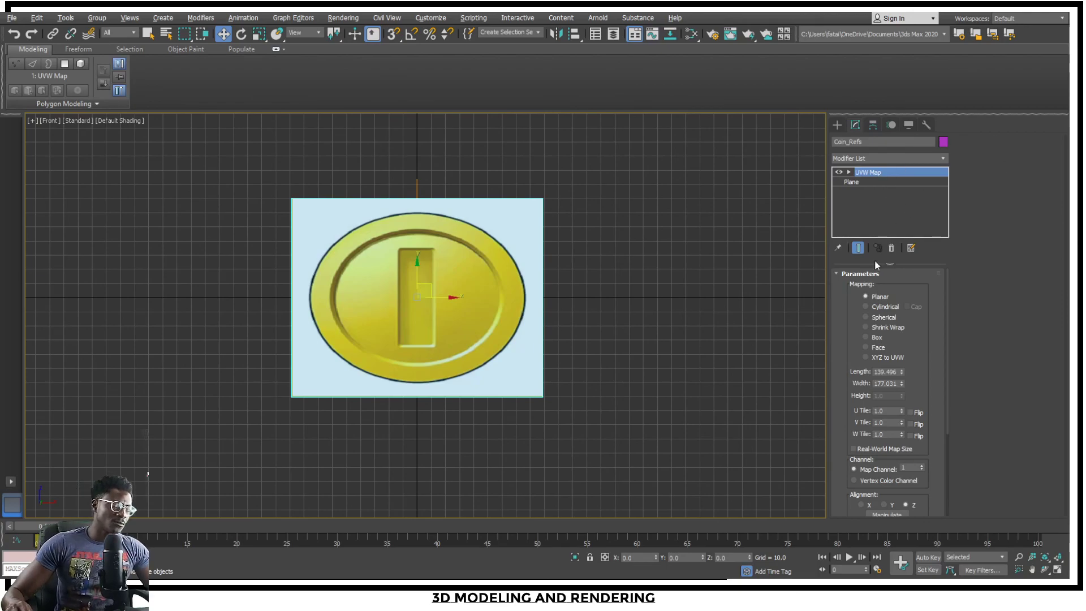